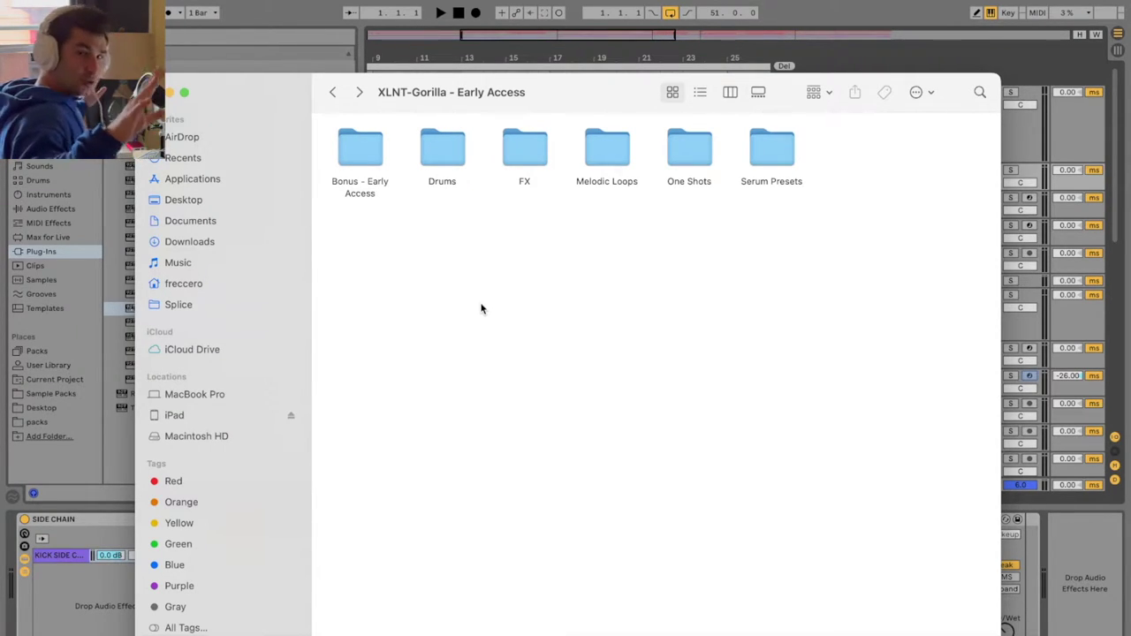
Look over the Drums, FX, Melodic Loops, One Shots and Serum Presets folders in the XLNT-Gorilla pack.
{"action": "left_click_drag", "start_coordinate": [264, 92], "coordinate": [281, 38]}
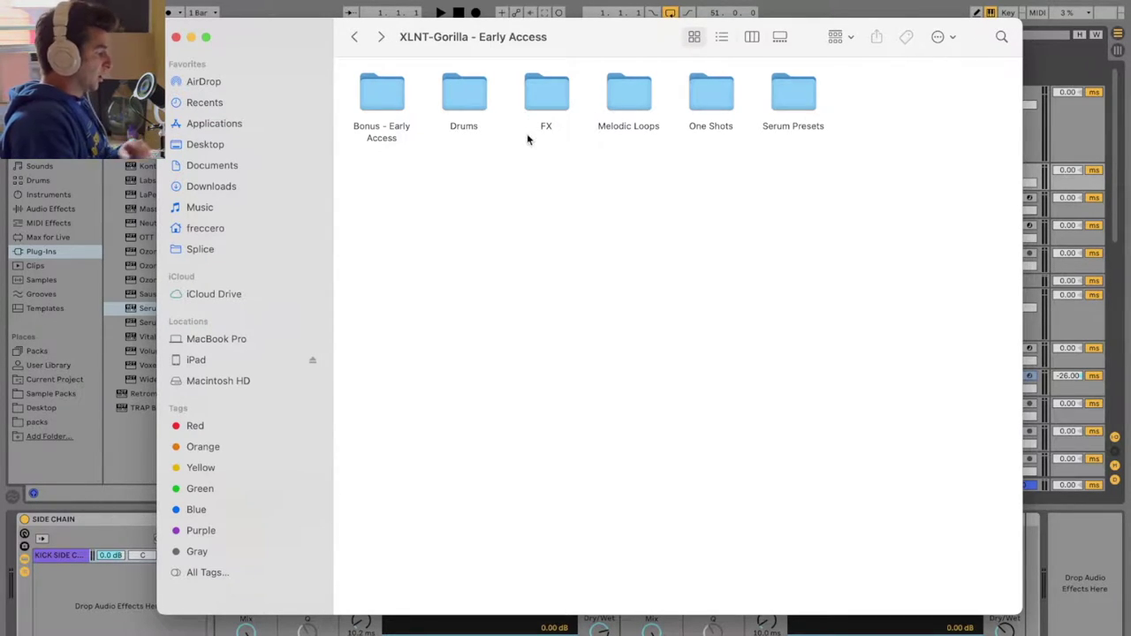
{"action": "left_click", "coordinate": [482, 106]}
{"action": "left_click", "coordinate": [554, 94]}
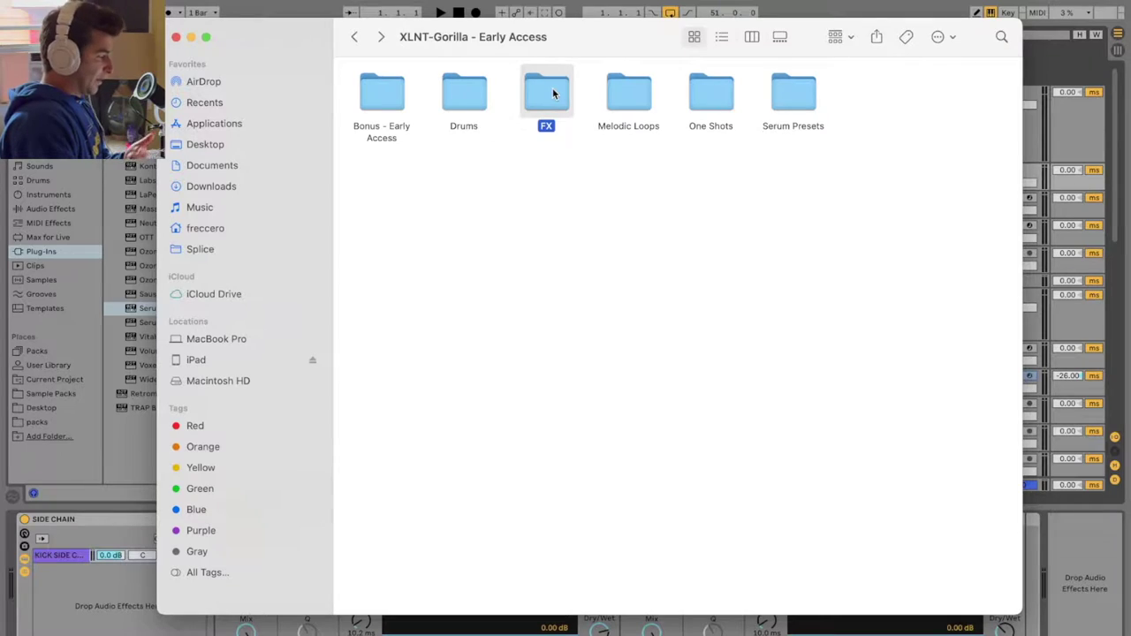
{"action": "left_click", "coordinate": [623, 90]}
{"action": "left_click", "coordinate": [725, 111]}
{"action": "left_click", "coordinate": [809, 106]}
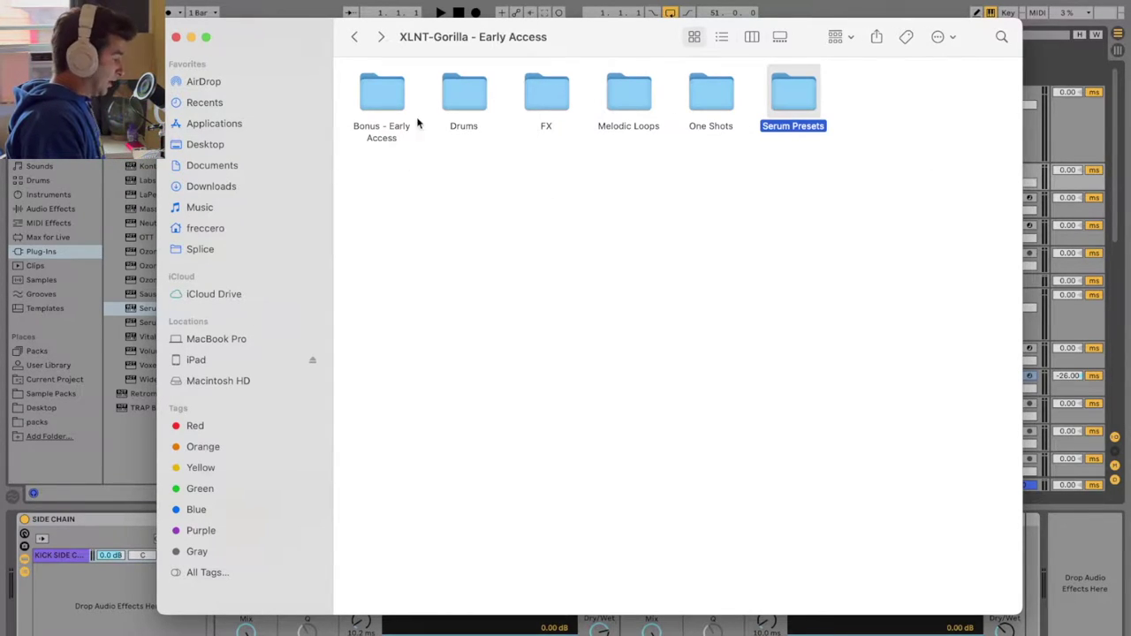
Open the Ableton Project Files folder inside Bonus - Early Access, show it as a list and go through the remake projects.
{"action": "double_click", "coordinate": [373, 90]}
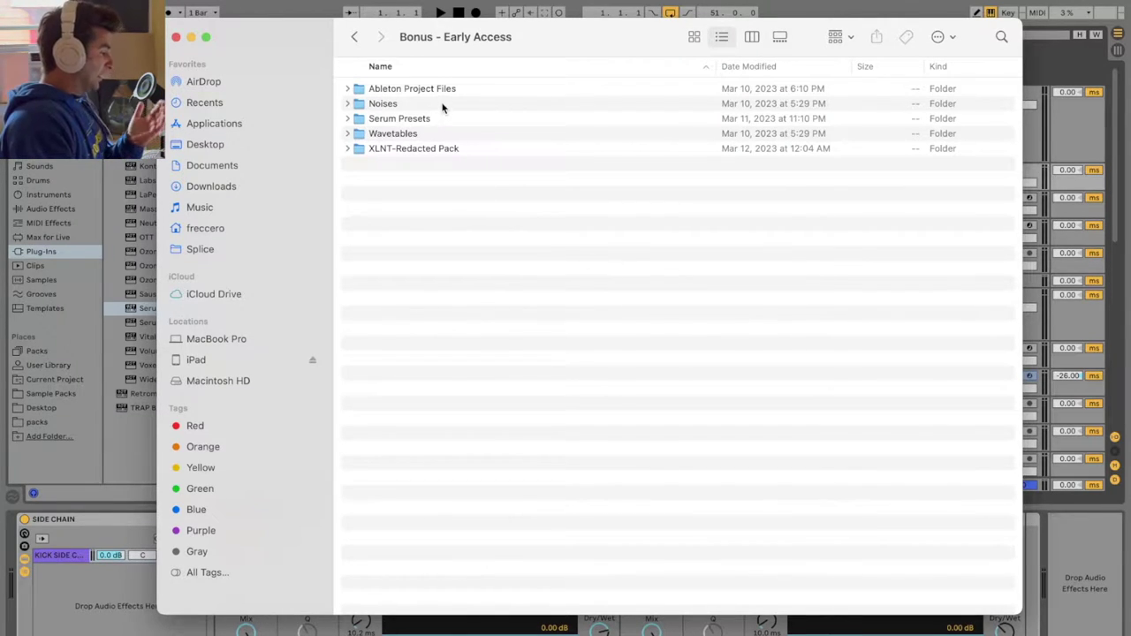
{"action": "left_click", "coordinate": [693, 37]}
{"action": "double_click", "coordinate": [380, 89]}
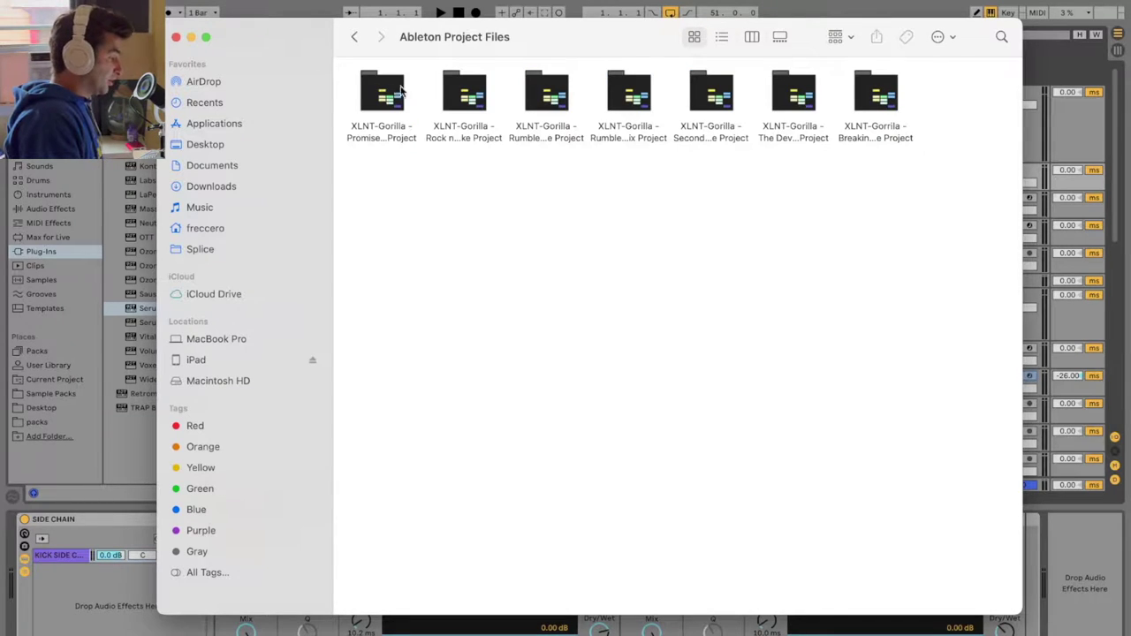
{"action": "left_click", "coordinate": [722, 37]}
{"action": "left_click", "coordinate": [548, 92]}
{"action": "key", "text": "Down"}
{"action": "key", "text": "Down"}
{"action": "key", "text": "Down"}
{"action": "key", "text": "Down"}
{"action": "key", "text": "Down"}
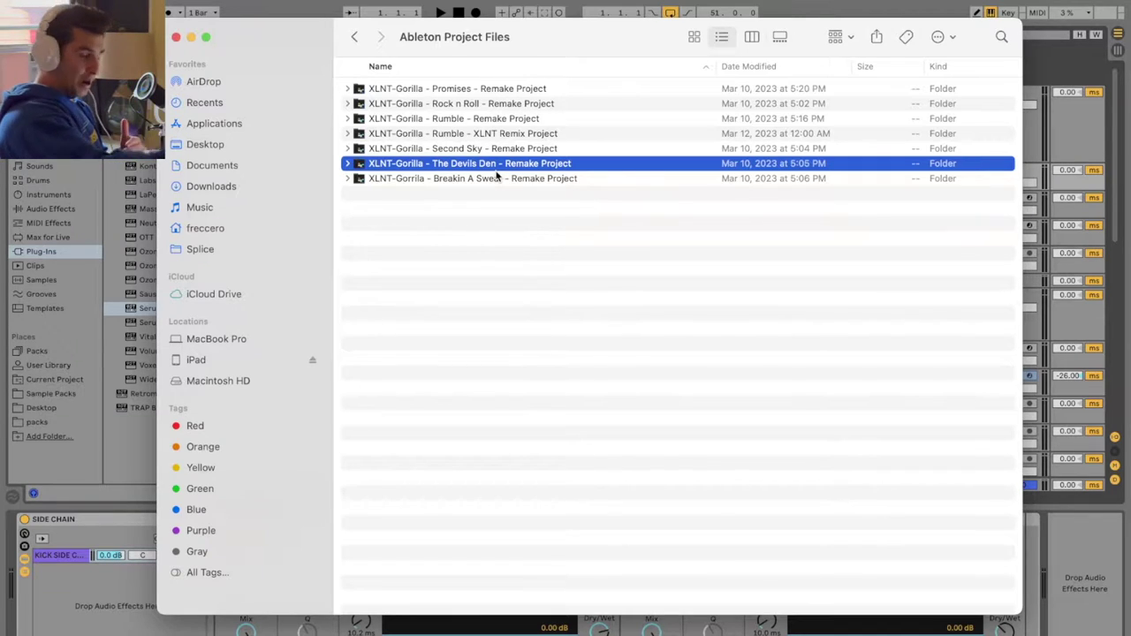
Check the bonus pack's Noises folder, including the XLNT-Redacted noises, and its Serum Presets folder.
{"action": "left_click", "coordinate": [355, 37]}
{"action": "double_click", "coordinate": [469, 99]}
{"action": "double_click", "coordinate": [389, 90]}
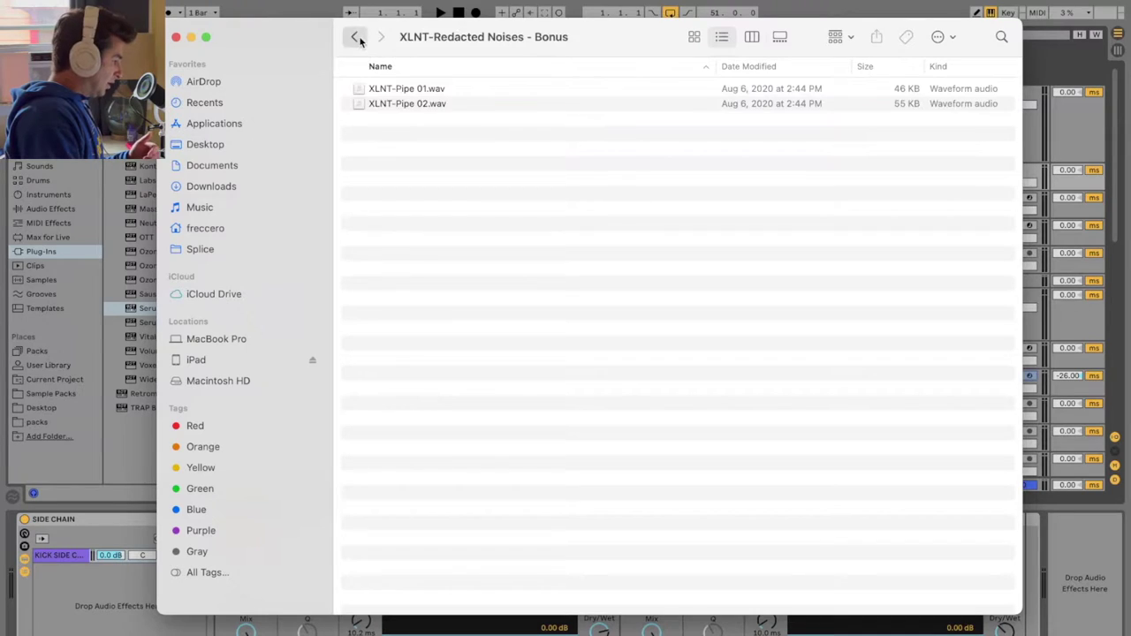
{"action": "double_click", "coordinate": [355, 37]}
{"action": "double_click", "coordinate": [543, 92]}
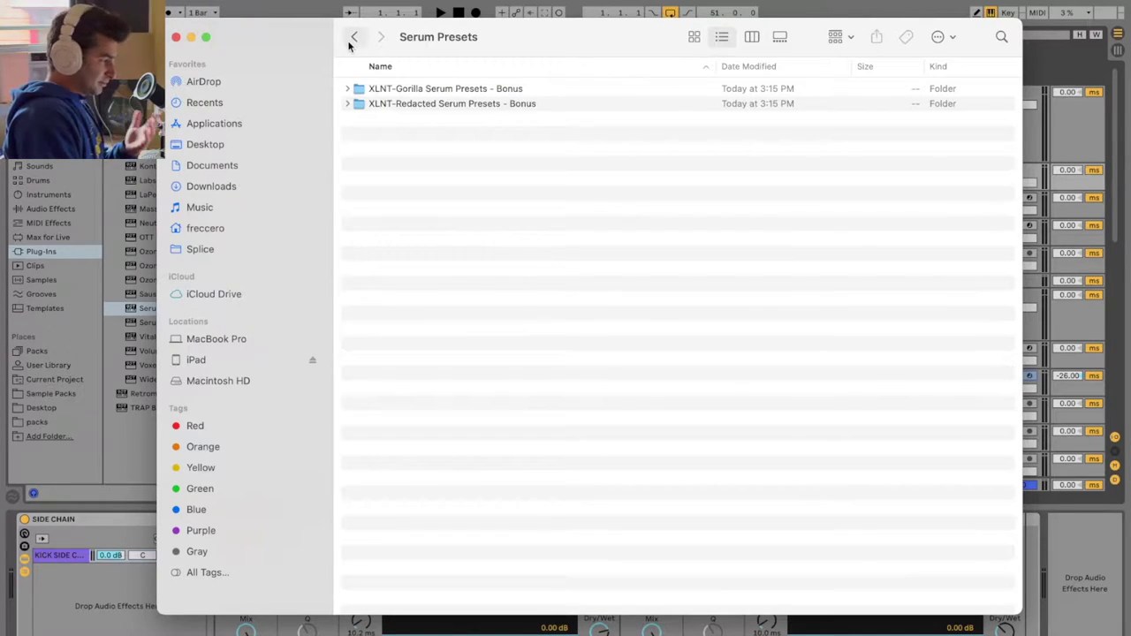
{"action": "left_click", "coordinate": [353, 38]}
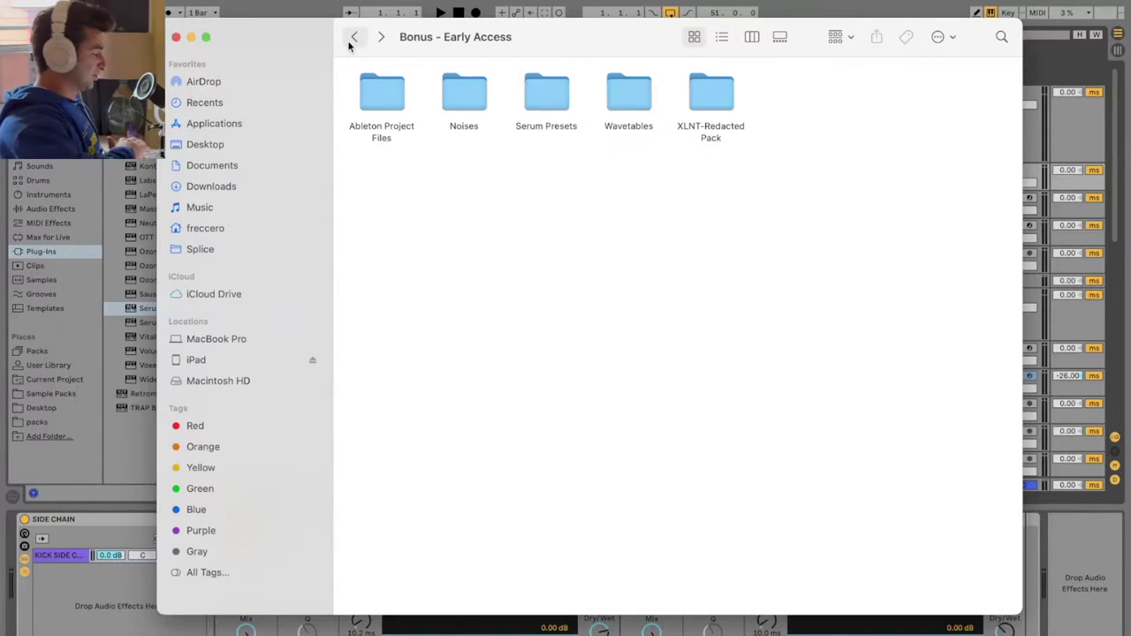
Look through the XLNT-Redacted wavetables in the bonus Wavetables folder, and open the XLNT-Redacted Pack folder.
{"action": "double_click", "coordinate": [623, 93]}
{"action": "left_click", "coordinate": [487, 89]}
{"action": "double_click", "coordinate": [487, 90]}
{"action": "scroll", "coordinate": [513, 318], "scroll_direction": "down", "scroll_amount": 5}
{"action": "scroll", "coordinate": [503, 314], "scroll_direction": "up", "scroll_amount": 5}
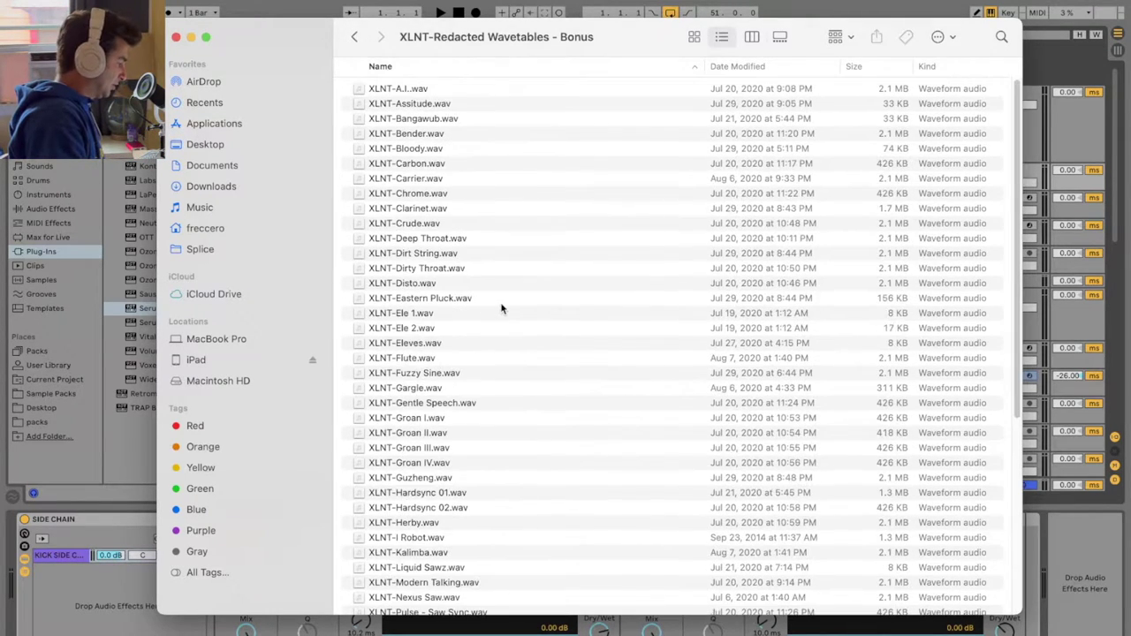
{"action": "left_click", "coordinate": [357, 35]}
{"action": "left_click", "coordinate": [356, 36]}
{"action": "double_click", "coordinate": [732, 97]}
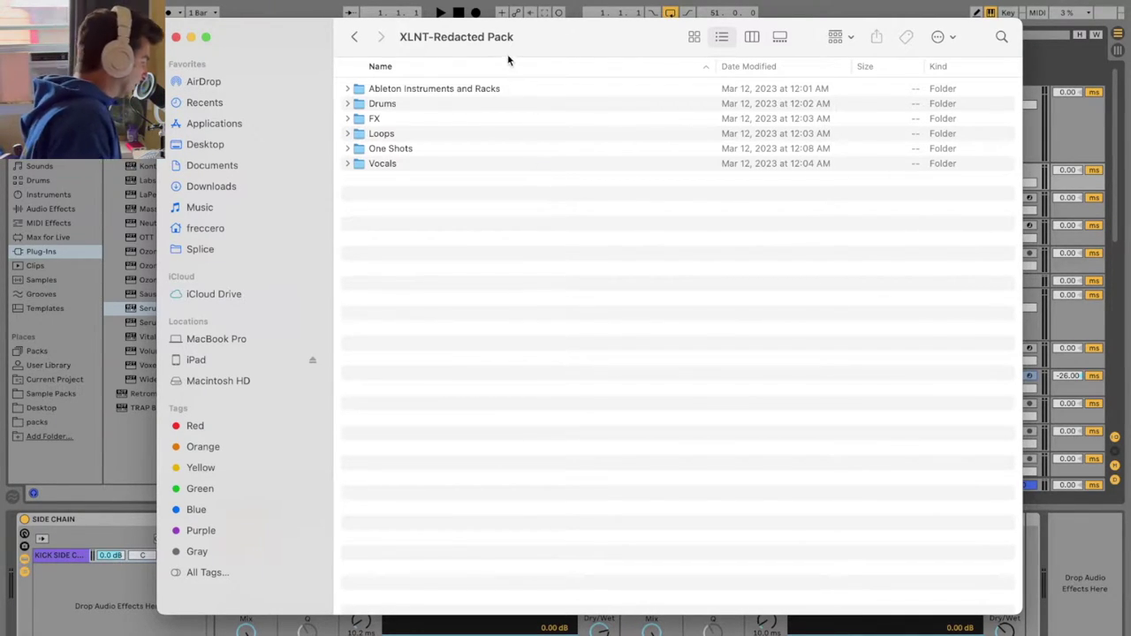
Switch to the Ableton Live project, bring the arrangement's start into view and show the VOX GRP's device chain.
{"action": "left_click", "coordinate": [456, 10]}
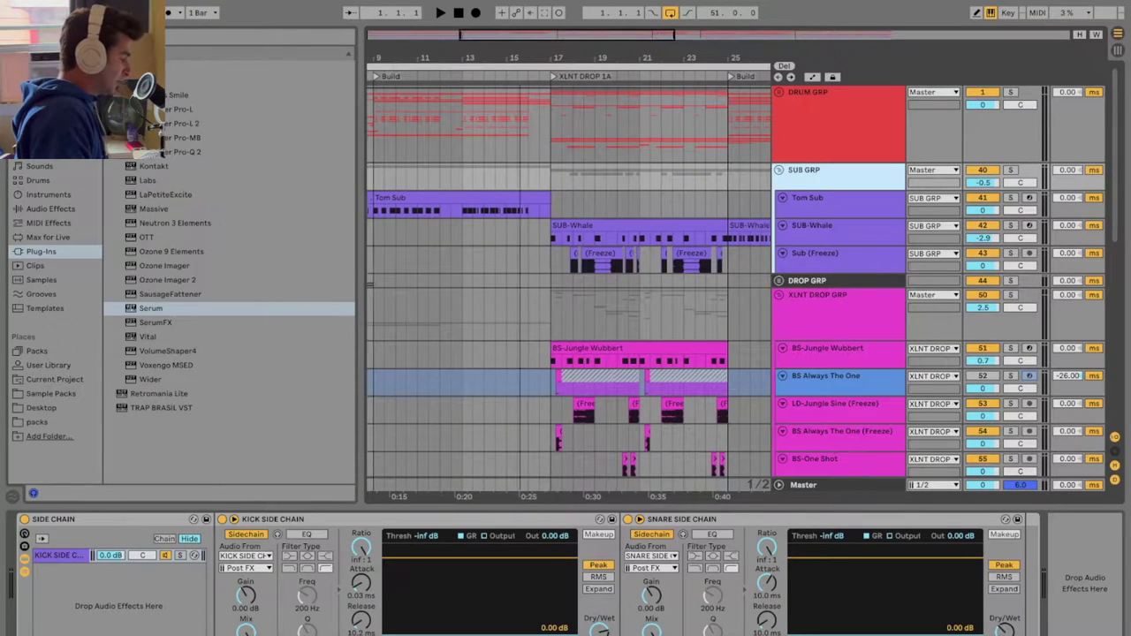
{"action": "left_click_drag", "start_coordinate": [525, 53], "coordinate": [607, 52]}
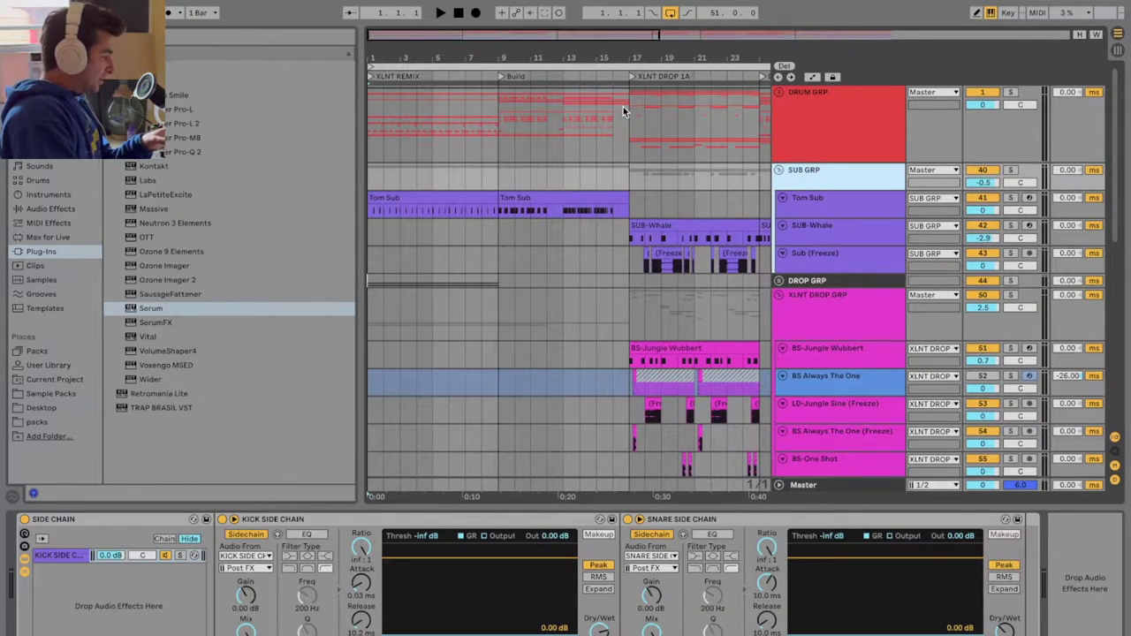
{"action": "scroll", "coordinate": [645, 216], "scroll_direction": "down", "scroll_amount": 10}
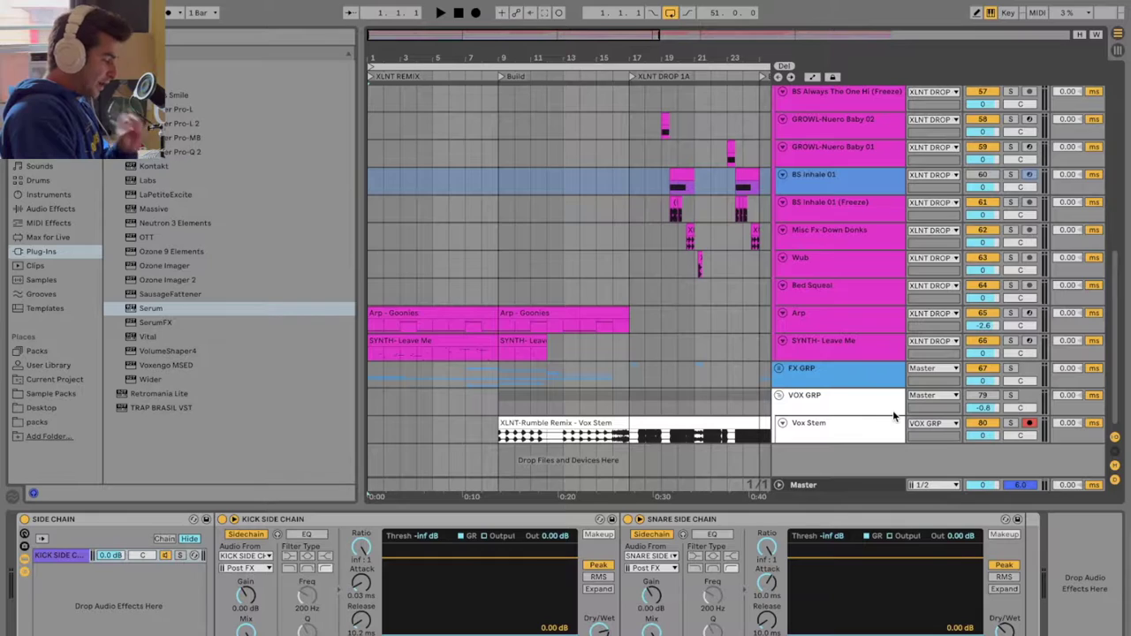
{"action": "left_click", "coordinate": [893, 412]}
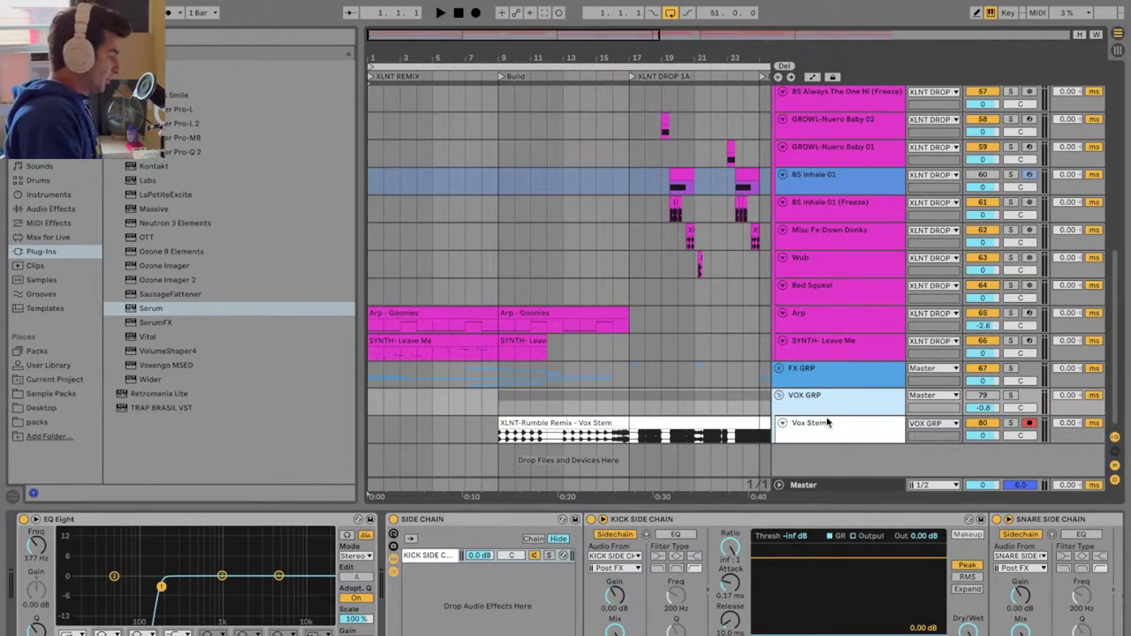
Play the arrangement from just before the XLNT DROP 1A section, follow the tracks during the drop, and stop playback.
{"action": "left_click_drag", "start_coordinate": [603, 58], "coordinate": [609, 88]}
{"action": "left_click", "coordinate": [608, 85]}
{"action": "scroll", "coordinate": [703, 231], "scroll_direction": "up", "scroll_amount": 5}
{"action": "left_click_drag", "start_coordinate": [673, 60], "coordinate": [593, 56]}
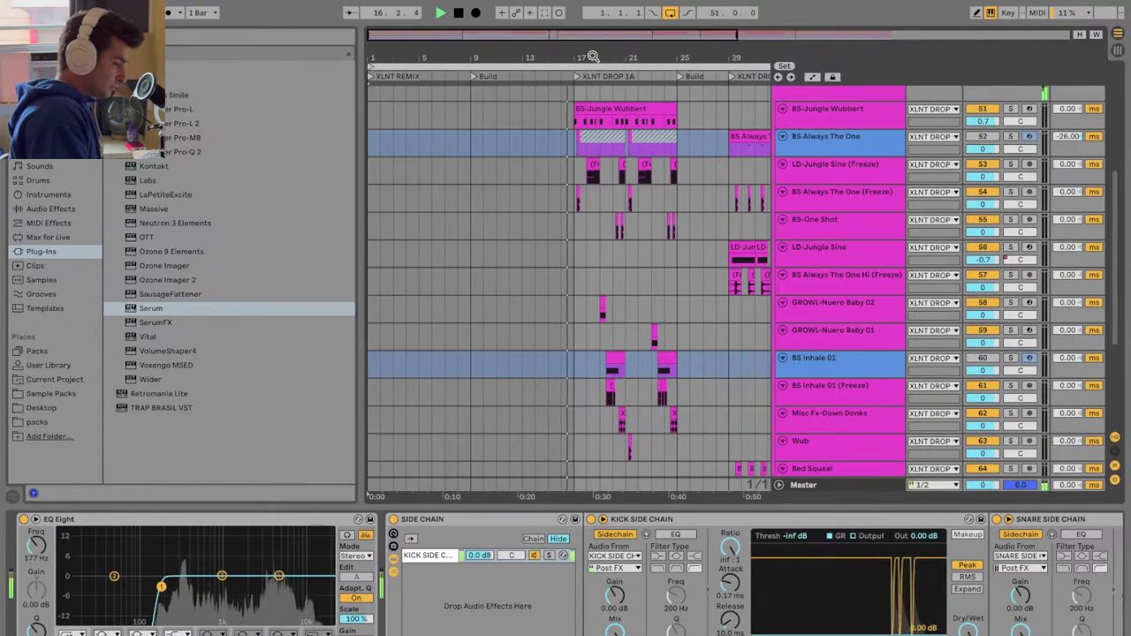
{"action": "scroll", "coordinate": [663, 249], "scroll_direction": "up", "scroll_amount": 5}
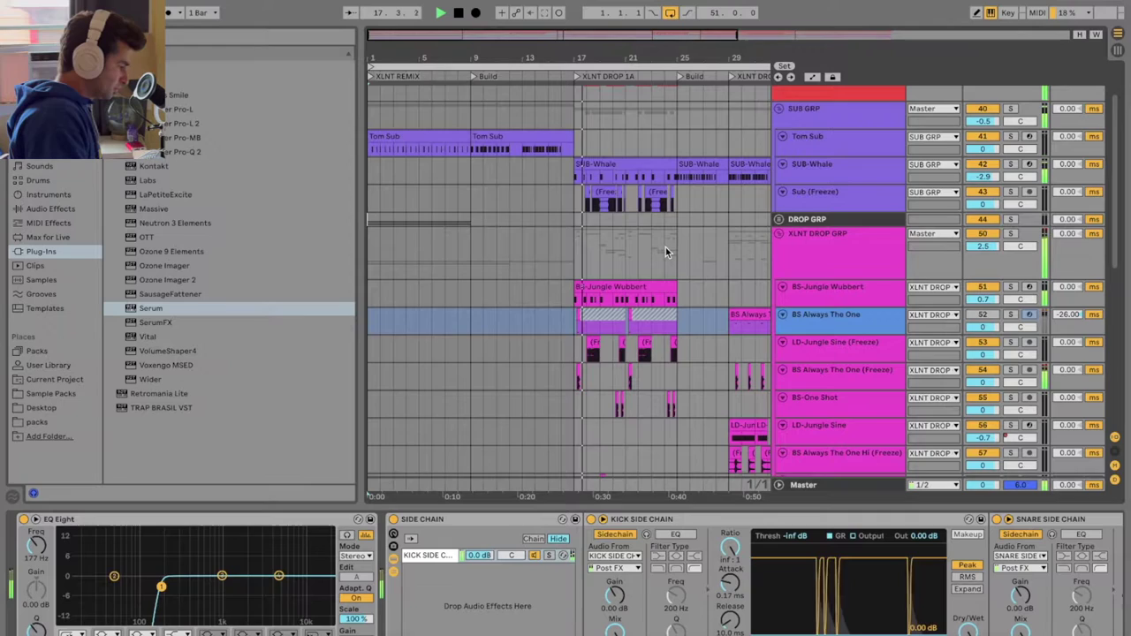
{"action": "scroll", "coordinate": [666, 247], "scroll_direction": "down", "scroll_amount": 3}
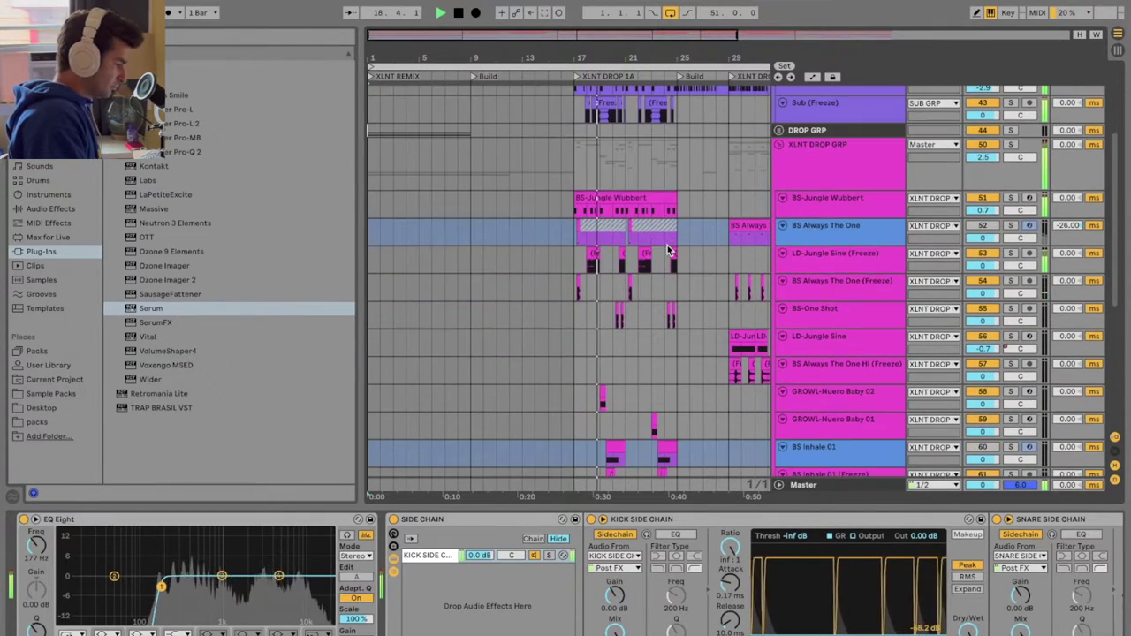
{"action": "scroll", "coordinate": [670, 247], "scroll_direction": "down", "scroll_amount": 3}
{"action": "scroll", "coordinate": [671, 242], "scroll_direction": "down", "scroll_amount": 2}
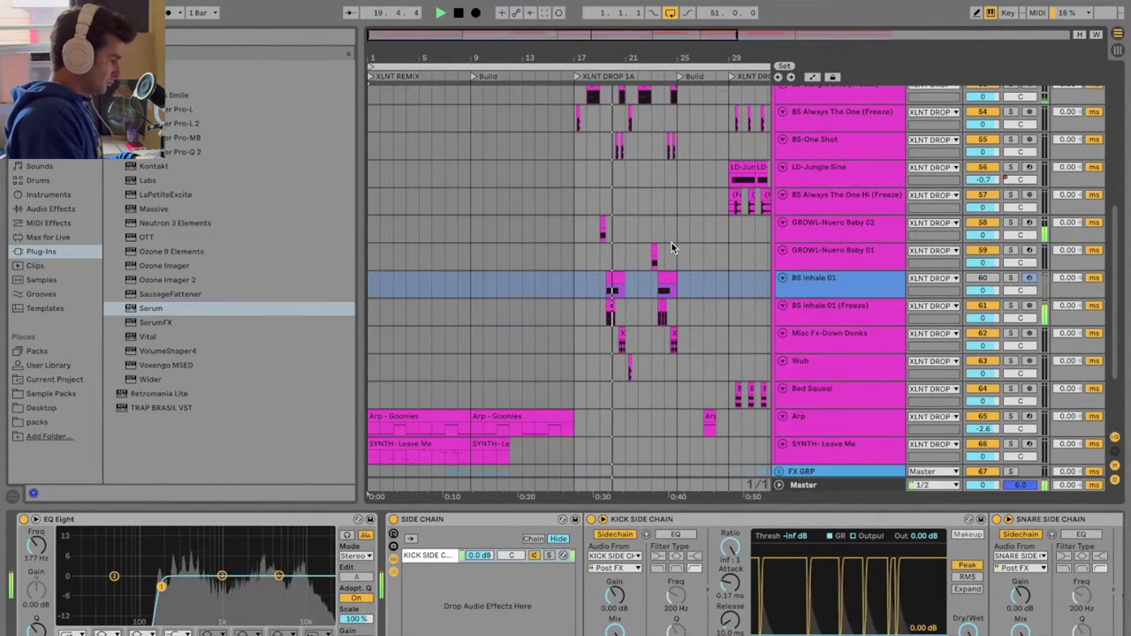
{"action": "scroll", "coordinate": [671, 244], "scroll_direction": "down", "scroll_amount": 4}
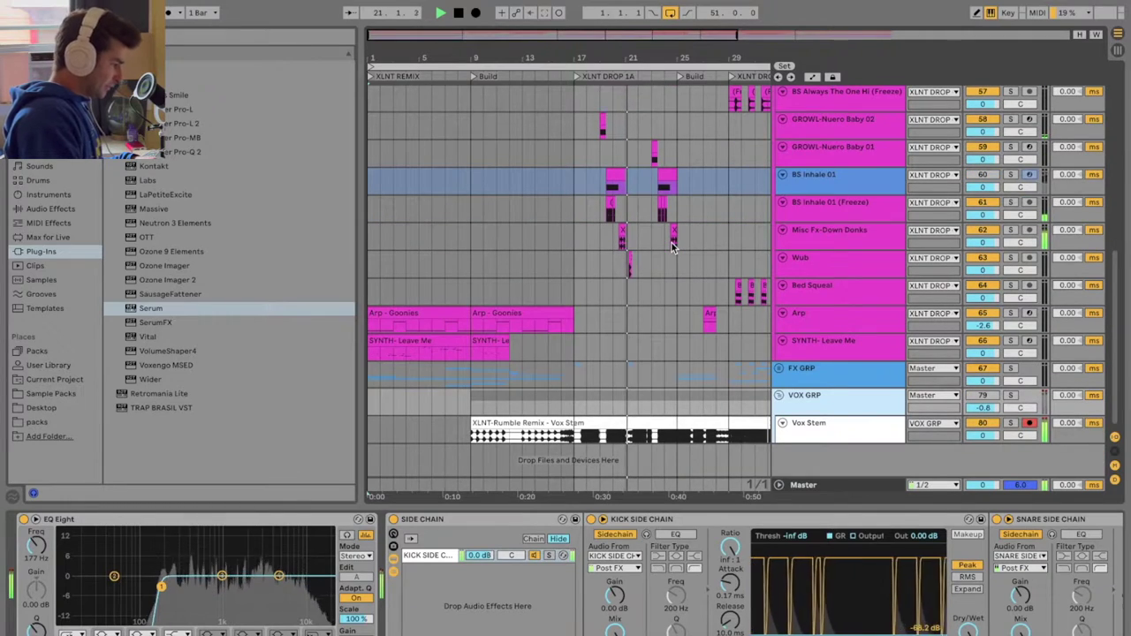
{"action": "scroll", "coordinate": [677, 246], "scroll_direction": "up", "scroll_amount": 10}
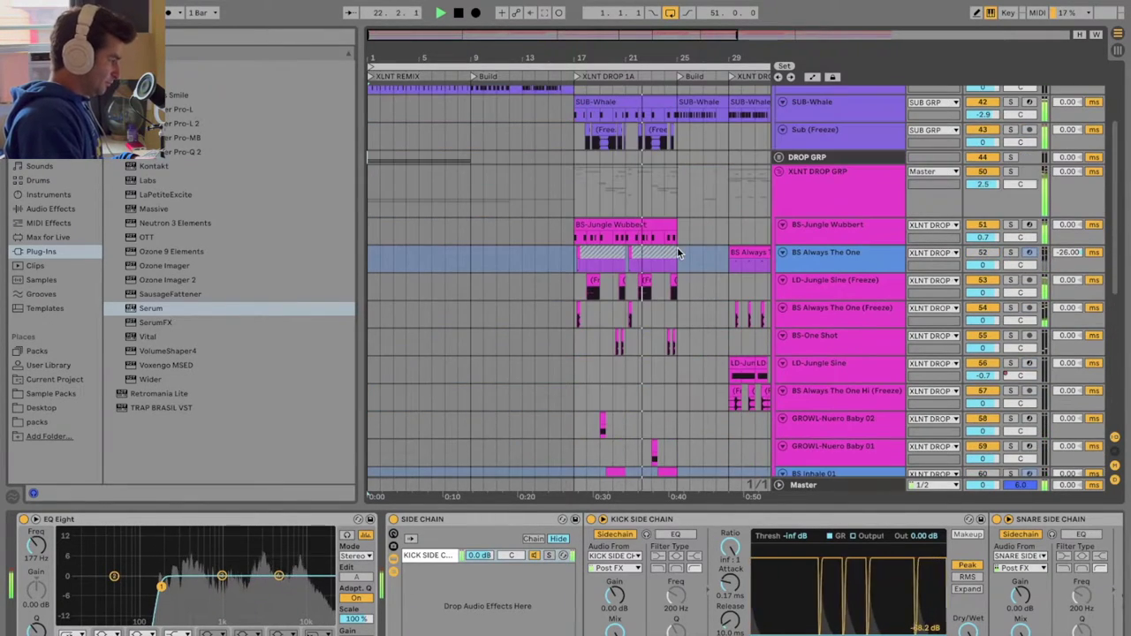
{"action": "scroll", "coordinate": [692, 261], "scroll_direction": "up", "scroll_amount": 4}
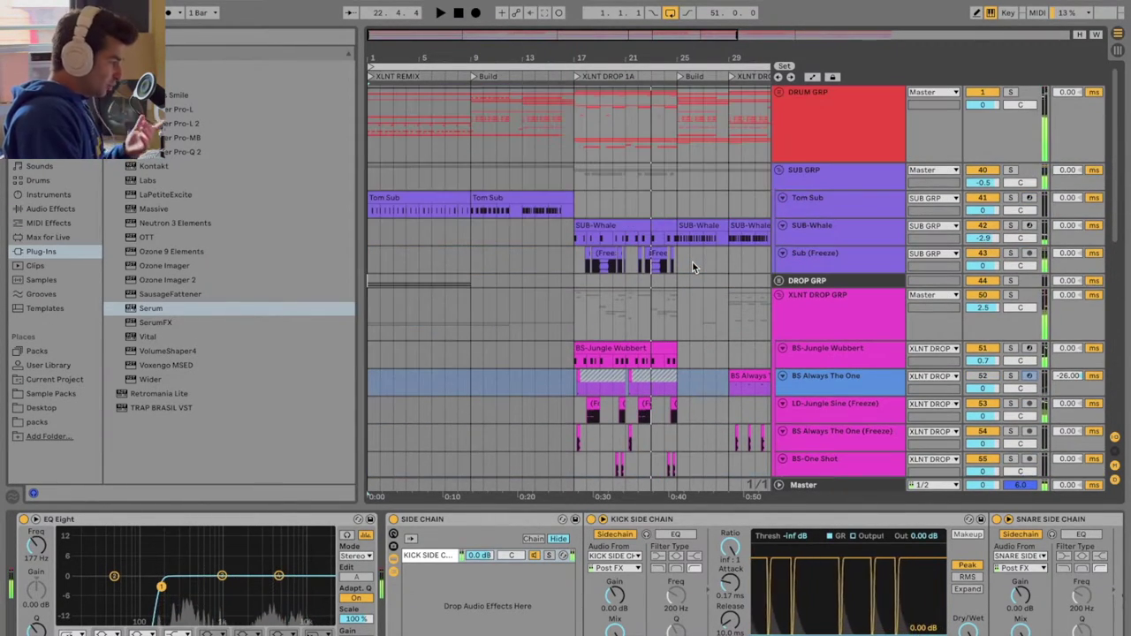
Unfold the DRUM GRP and inspect its KICK SIDE CHAIN and SNARE SIDE CHAIN tracks.
{"action": "left_click", "coordinate": [821, 488]}
{"action": "left_click", "coordinate": [799, 130]}
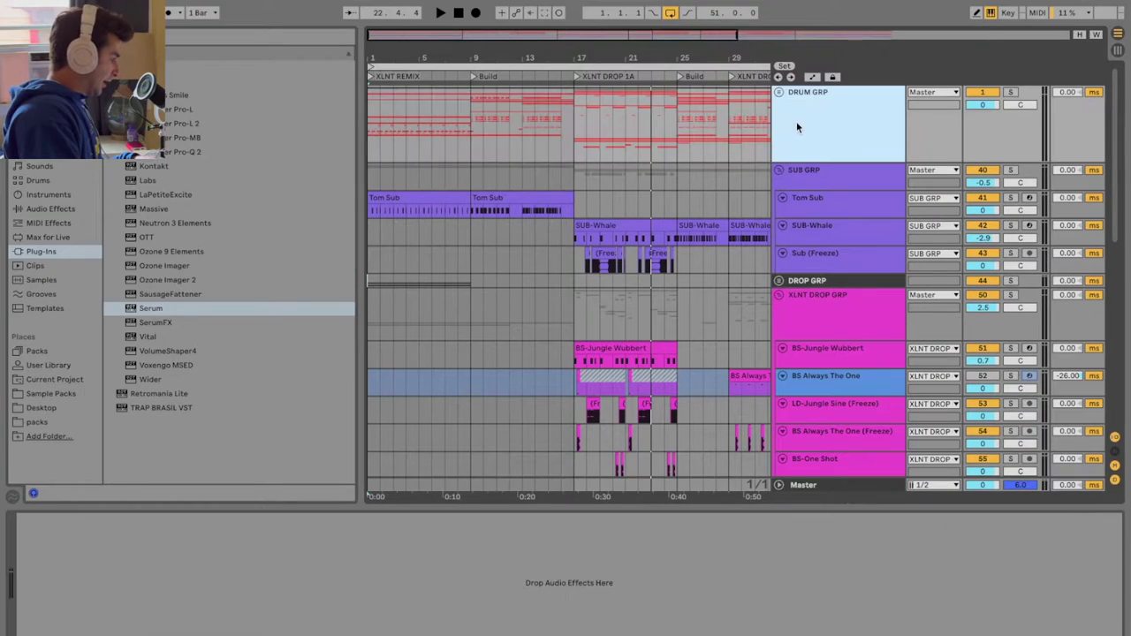
{"action": "left_click", "coordinate": [779, 94]}
{"action": "scroll", "coordinate": [843, 190], "scroll_direction": "down", "scroll_amount": 1}
{"action": "left_click", "coordinate": [843, 210]}
{"action": "key", "text": "Down"}
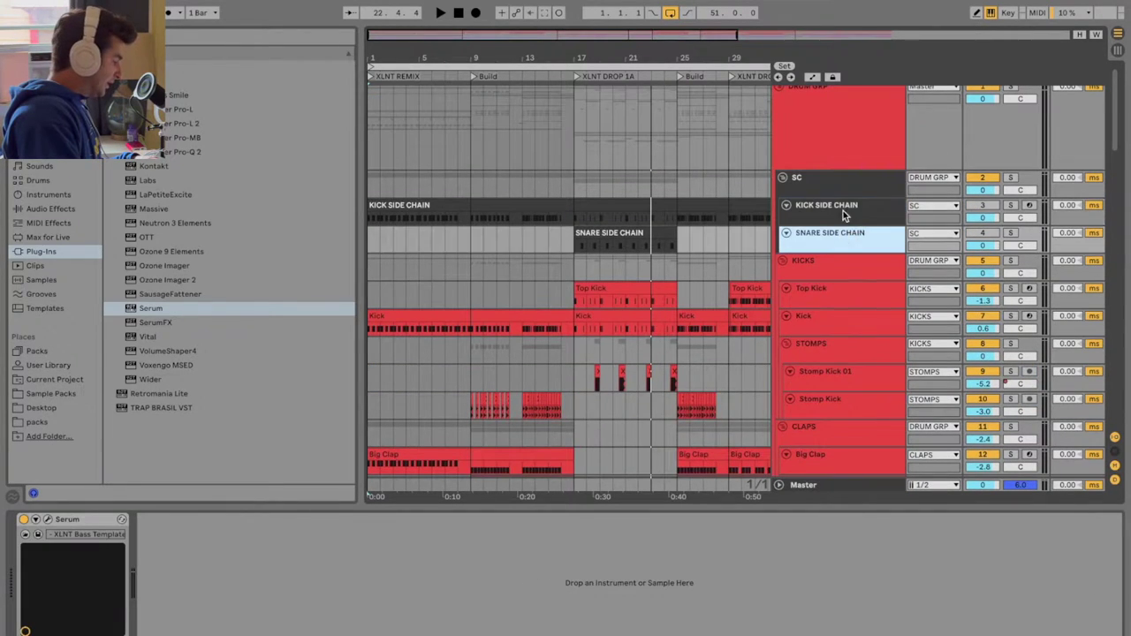
Inspect the SC group, the Top Kick track and the STOMPS group, and view the Kick track's device chain to its end.
{"action": "left_click", "coordinate": [850, 182]}
{"action": "left_click", "coordinate": [860, 277]}
{"action": "left_click", "coordinate": [859, 294]}
{"action": "left_click", "coordinate": [859, 320]}
{"action": "left_click", "coordinate": [857, 343]}
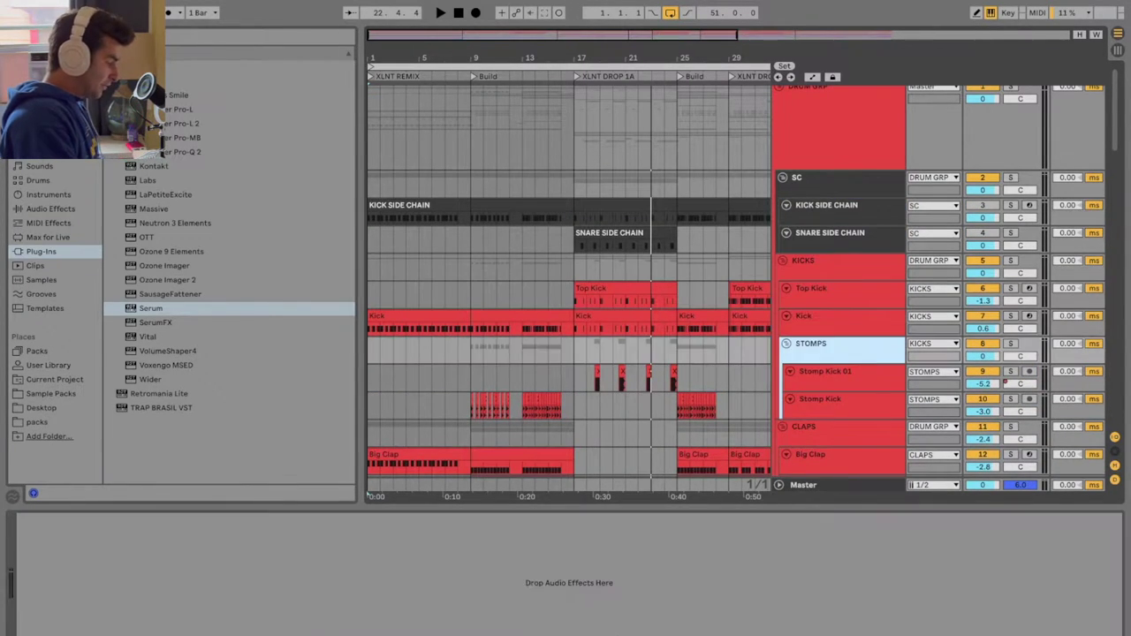
{"action": "left_click", "coordinate": [852, 329]}
{"action": "left_click", "coordinate": [1043, 634]}
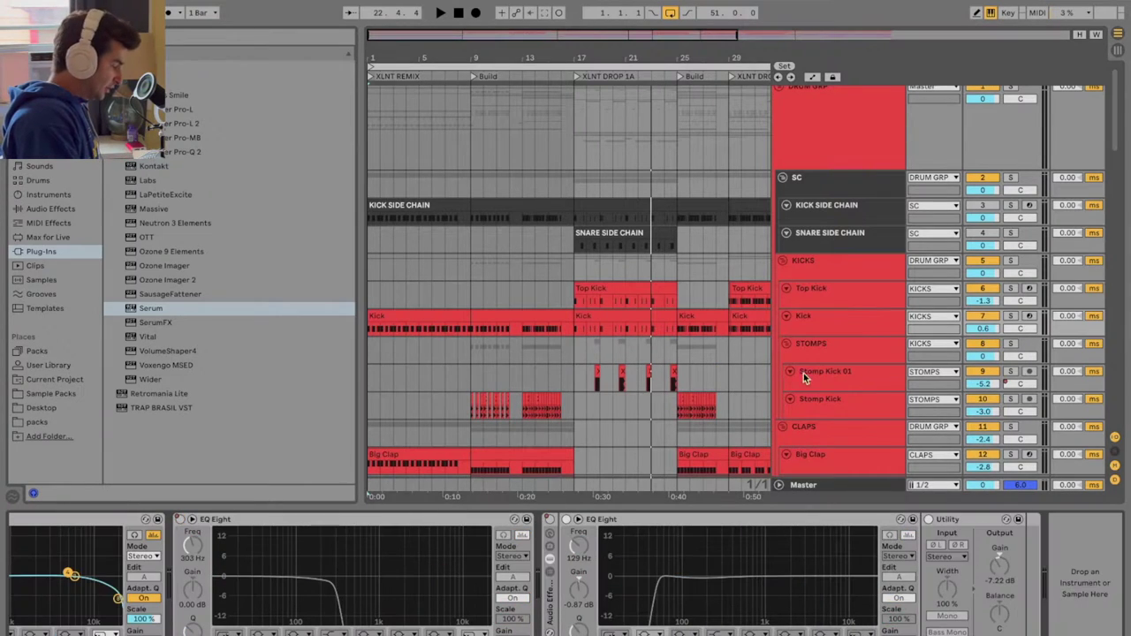
Inspect the devices on the Regular Clap and Big Clap tracks in the CLAPS group.
{"action": "scroll", "coordinate": [805, 378], "scroll_direction": "down", "scroll_amount": 5}
{"action": "left_click", "coordinate": [835, 305]}
{"action": "left_click", "coordinate": [835, 276]}
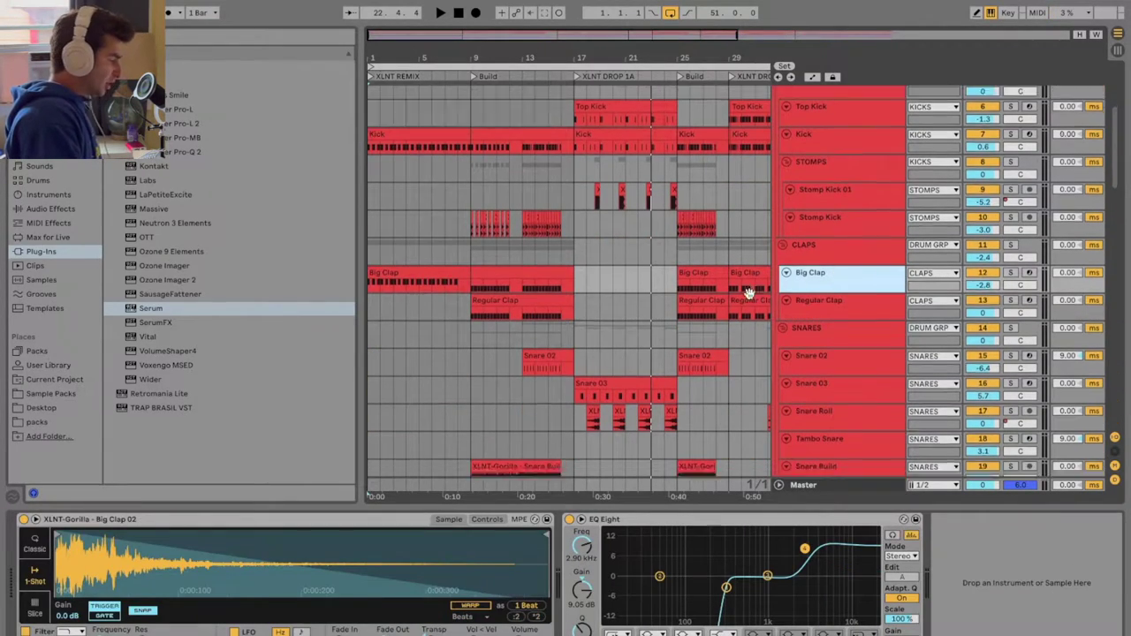
Inspect the side-chain devices on the SUB GRP and the instruments on its Tom Sub and SUB-Whale tracks.
{"action": "scroll", "coordinate": [749, 292], "scroll_direction": "down", "scroll_amount": 10}
{"action": "left_click", "coordinate": [800, 341]}
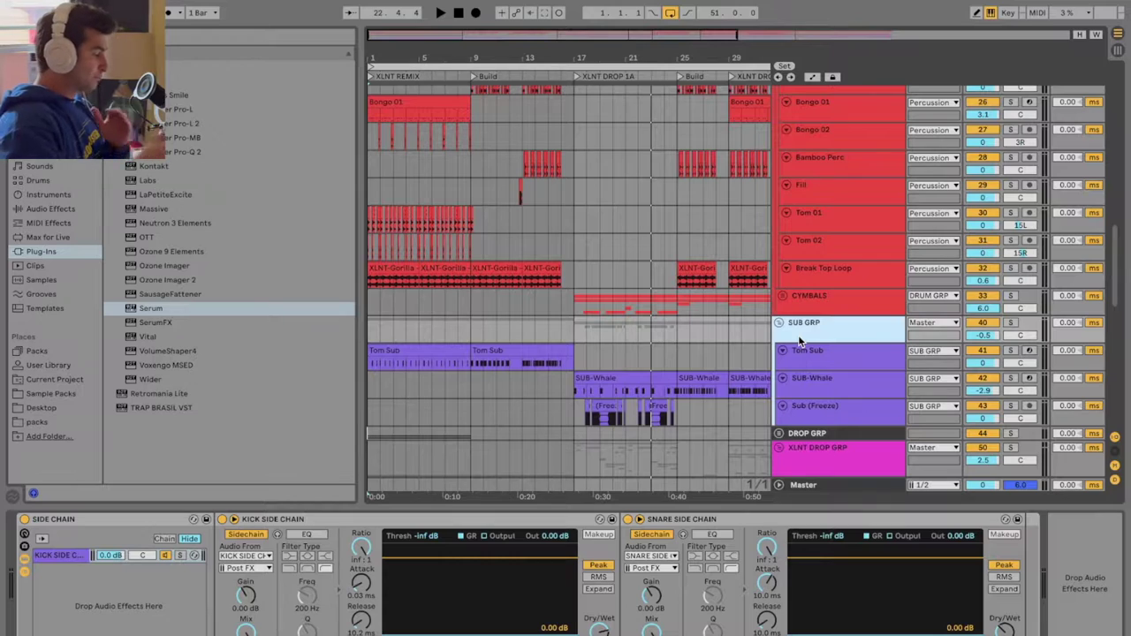
{"action": "left_click", "coordinate": [828, 357]}
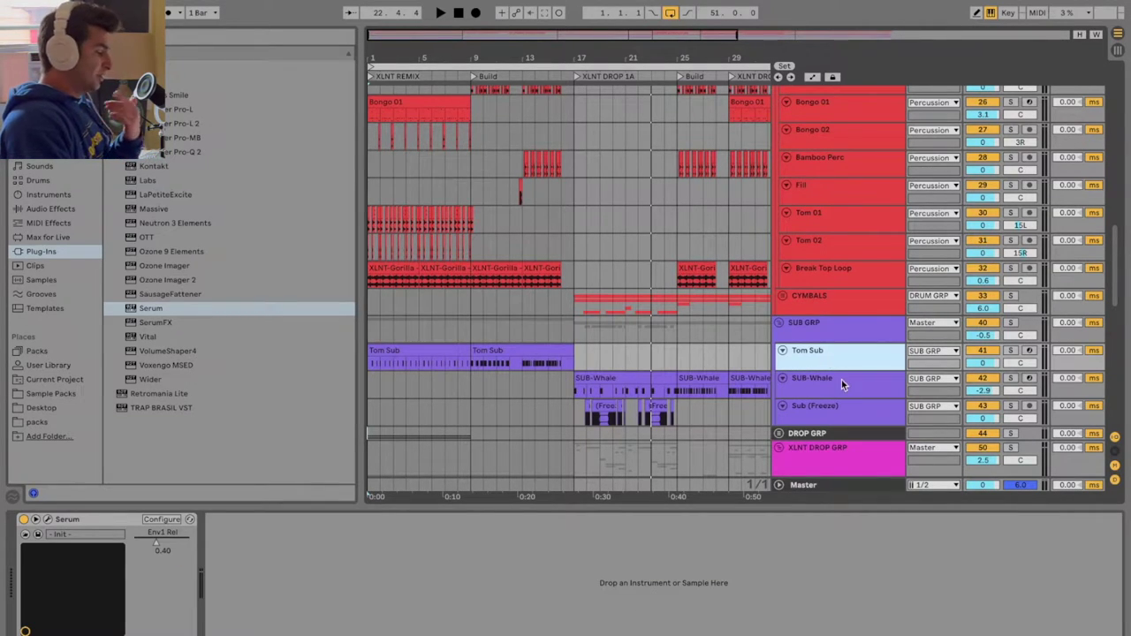
{"action": "left_click", "coordinate": [841, 380]}
Show the XLNT DROP GRP's side-chain devices and examine the full device chain of the BS-Jungle Wubbert track.
{"action": "scroll", "coordinate": [708, 361], "scroll_direction": "down", "scroll_amount": 5}
{"action": "left_click", "coordinate": [829, 284]}
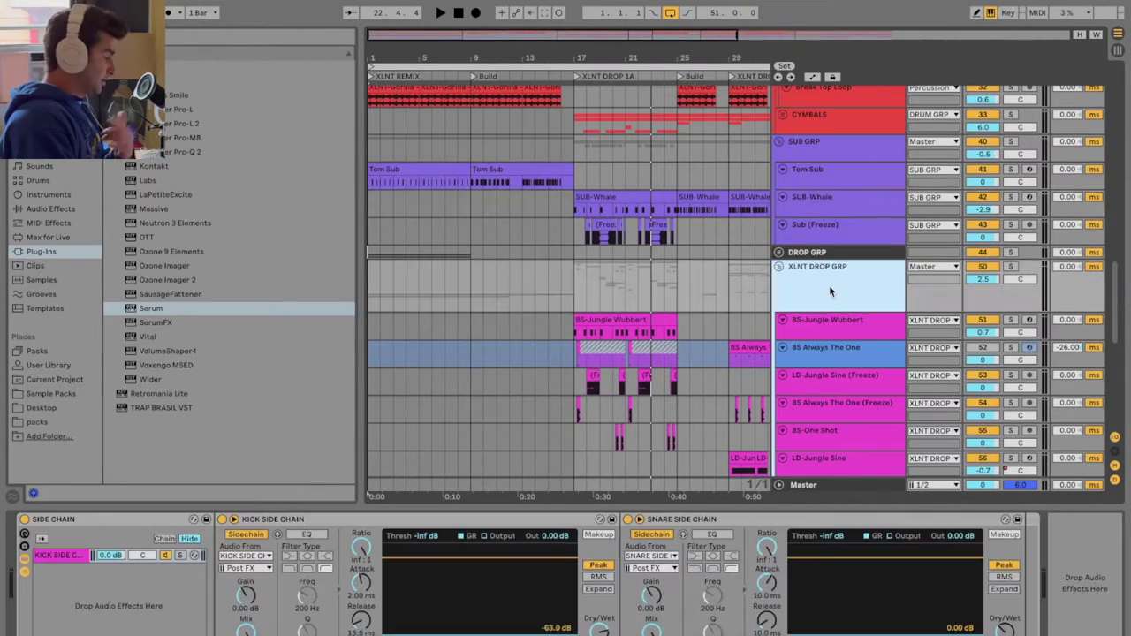
{"action": "left_click", "coordinate": [839, 333]}
{"action": "scroll", "coordinate": [740, 325], "scroll_direction": "down", "scroll_amount": 3}
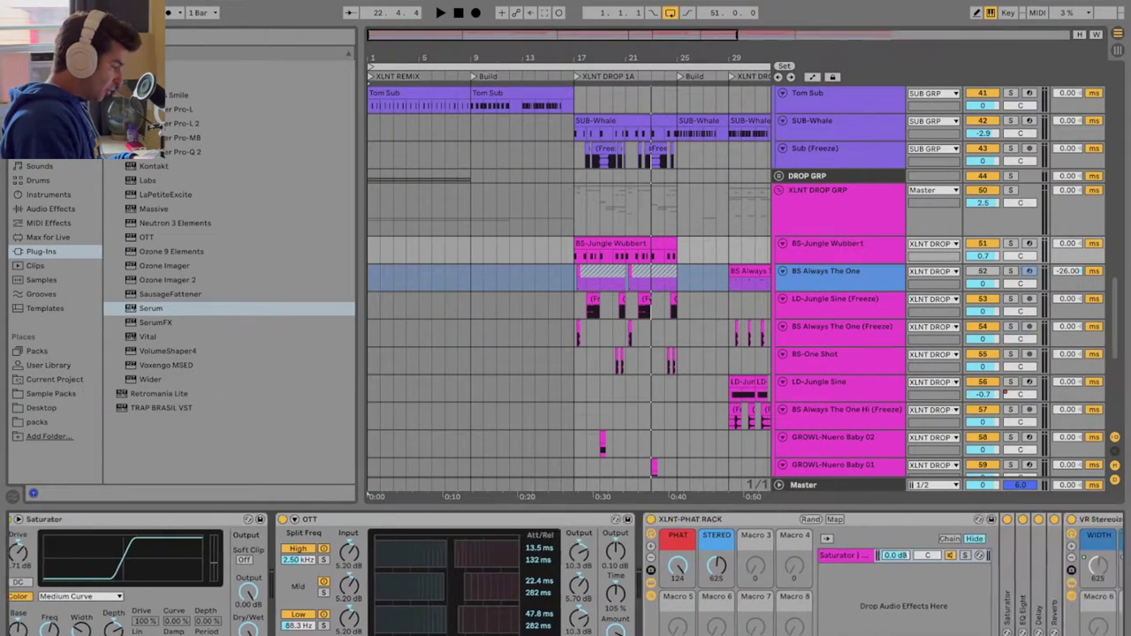
{"action": "scroll", "coordinate": [565, 575], "scroll_direction": "right", "scroll_amount": 15}
{"action": "scroll", "coordinate": [731, 265], "scroll_direction": "down", "scroll_amount": 3}
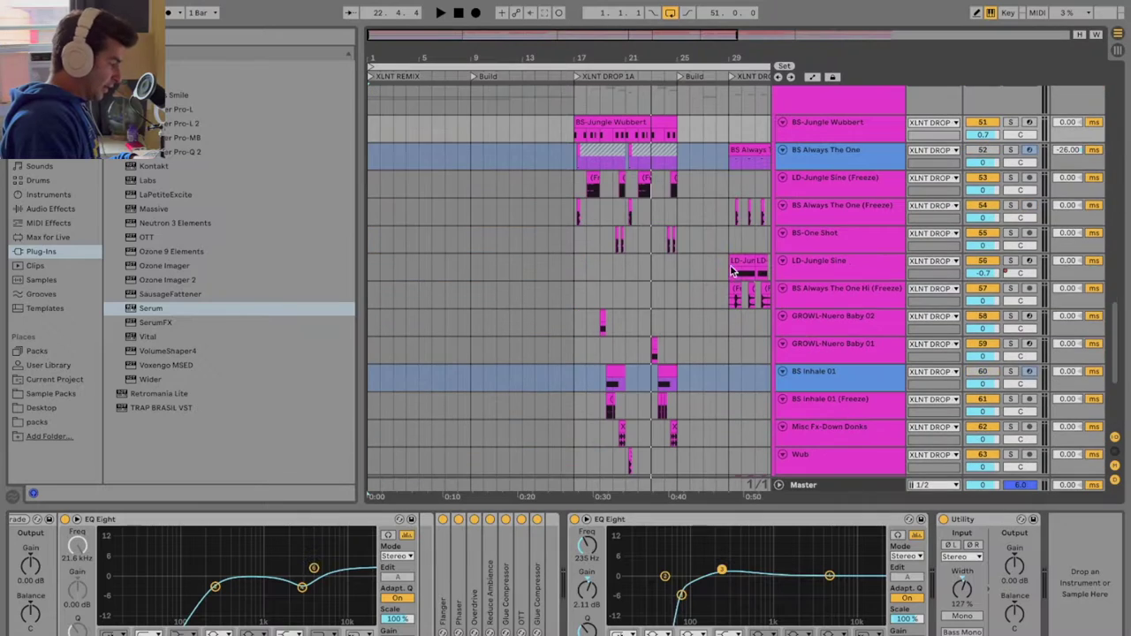
Inspect the remaining drop tracks, including BS-One Shot, LD-Jungle Sine, BS Always The One Hi (Freeze), GROWL-Nuero Baby 01 and Bed Squeal.
{"action": "left_click", "coordinate": [850, 251]}
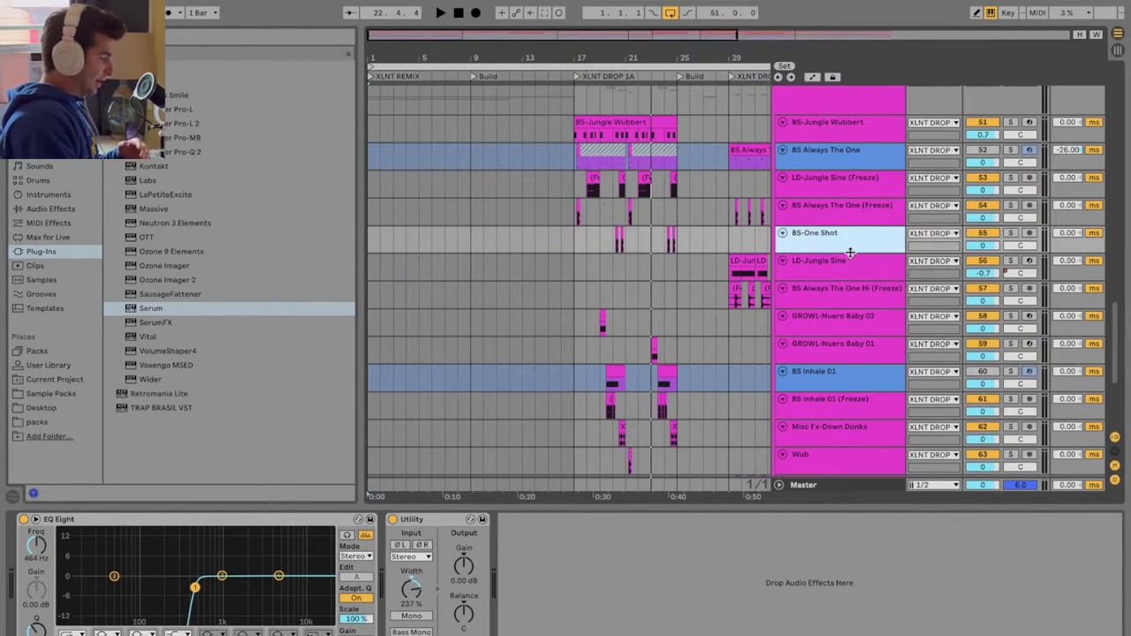
{"action": "left_click", "coordinate": [846, 270]}
{"action": "left_click", "coordinate": [850, 301]}
{"action": "left_click", "coordinate": [749, 327]}
{"action": "left_click", "coordinate": [721, 343]}
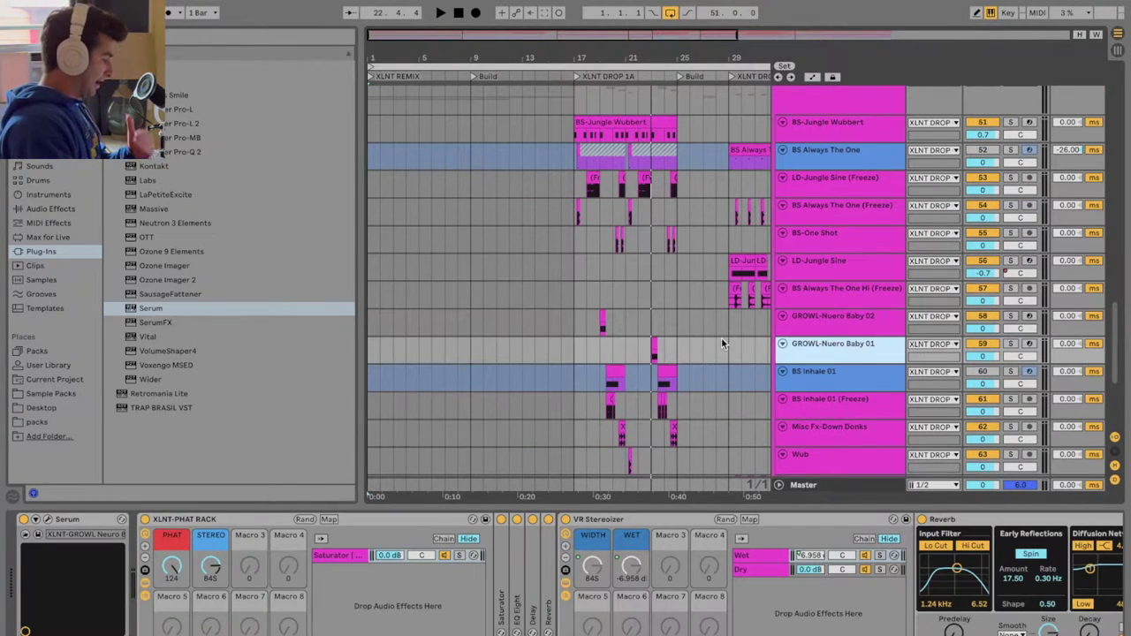
{"action": "scroll", "coordinate": [721, 343], "scroll_direction": "down", "scroll_amount": 6}
{"action": "left_click", "coordinate": [861, 310]}
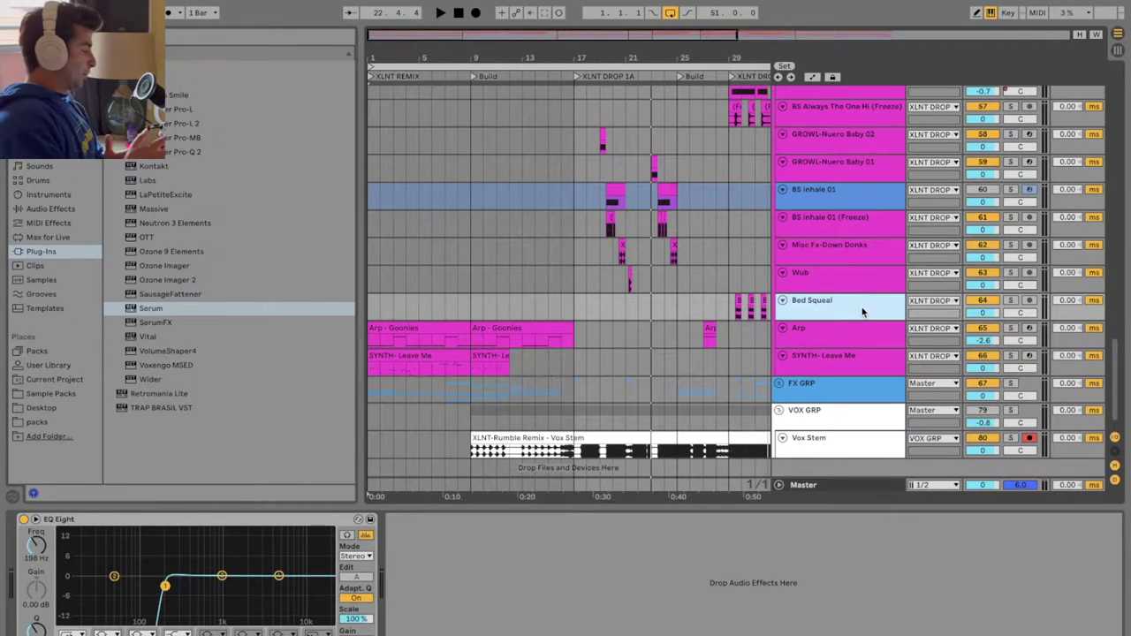
Browse the Sample Packs place to the XLNT-Redacted Pack inside the XLNT-Gorilla - Early Access bonus folder.
{"action": "left_click", "coordinate": [76, 393]}
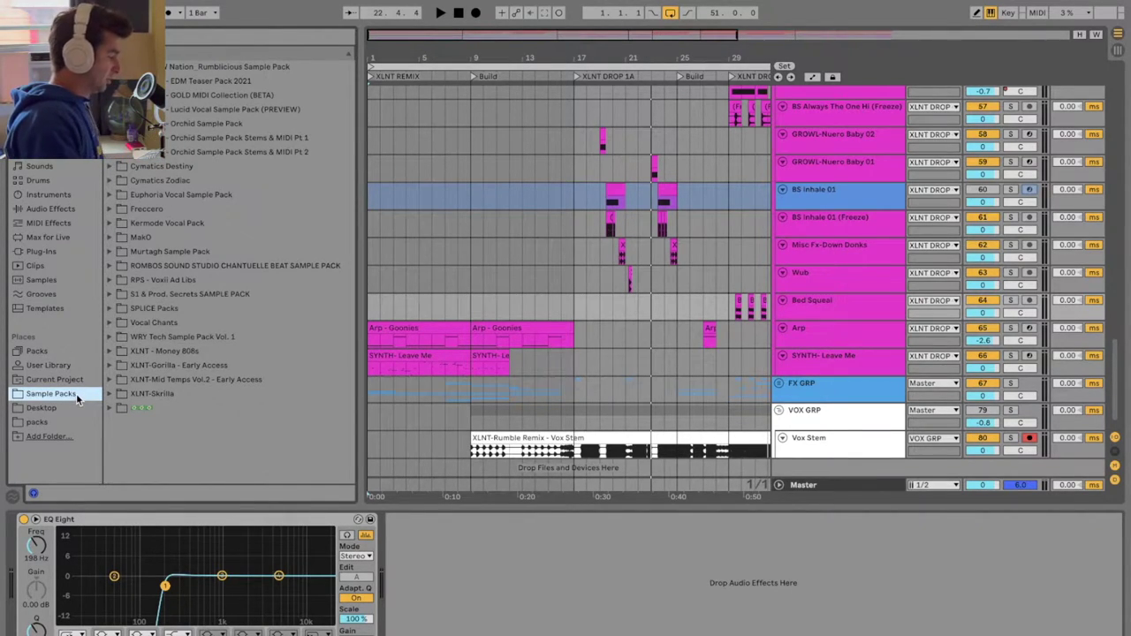
{"action": "left_click", "coordinate": [114, 365]}
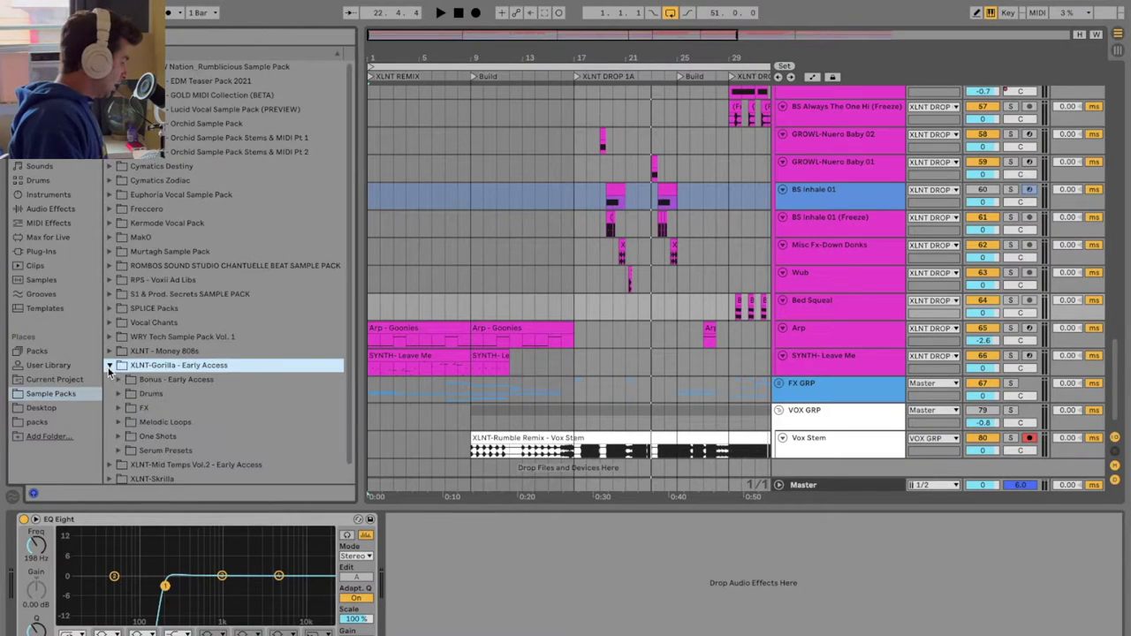
{"action": "left_click", "coordinate": [111, 365]}
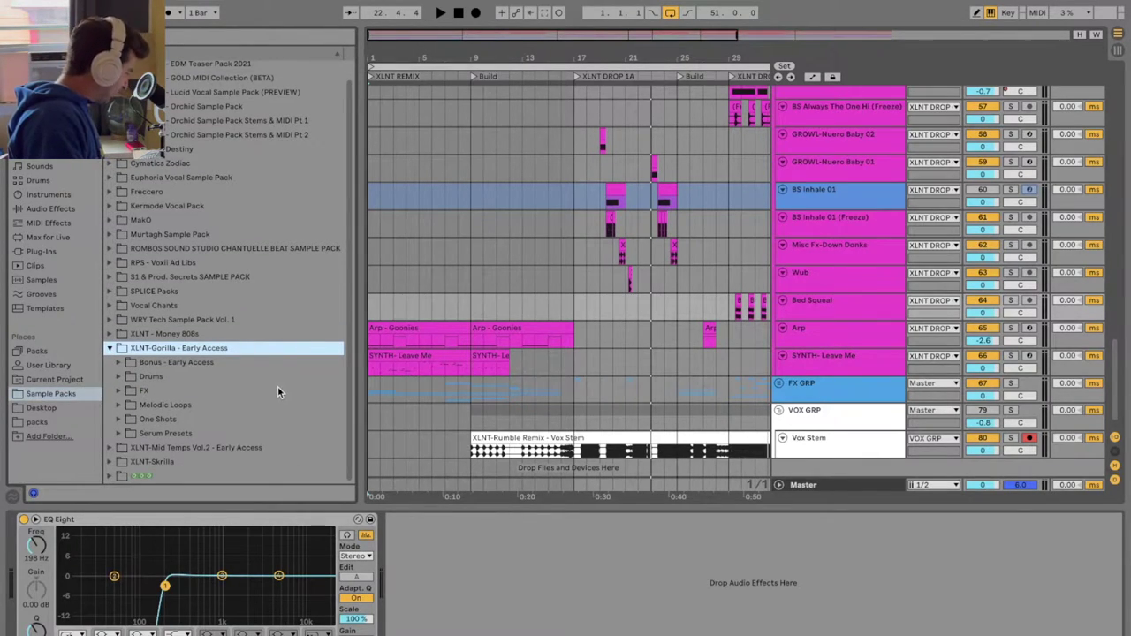
{"action": "left_click", "coordinate": [121, 365]}
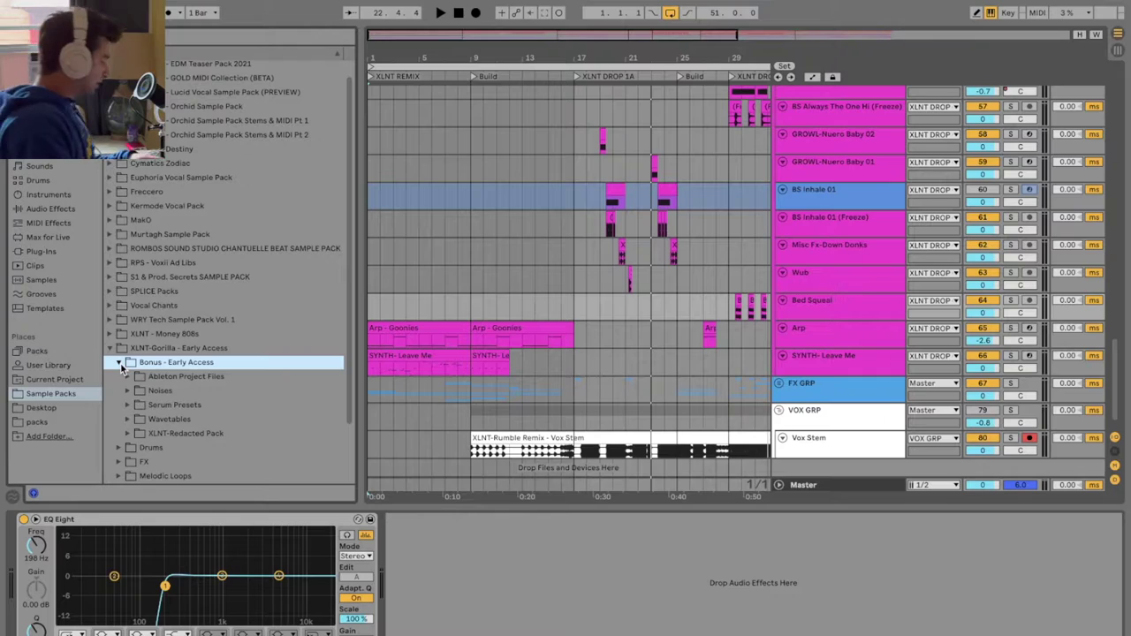
{"action": "left_click", "coordinate": [130, 434]}
{"action": "scroll", "coordinate": [130, 434], "scroll_direction": "down", "scroll_amount": 4}
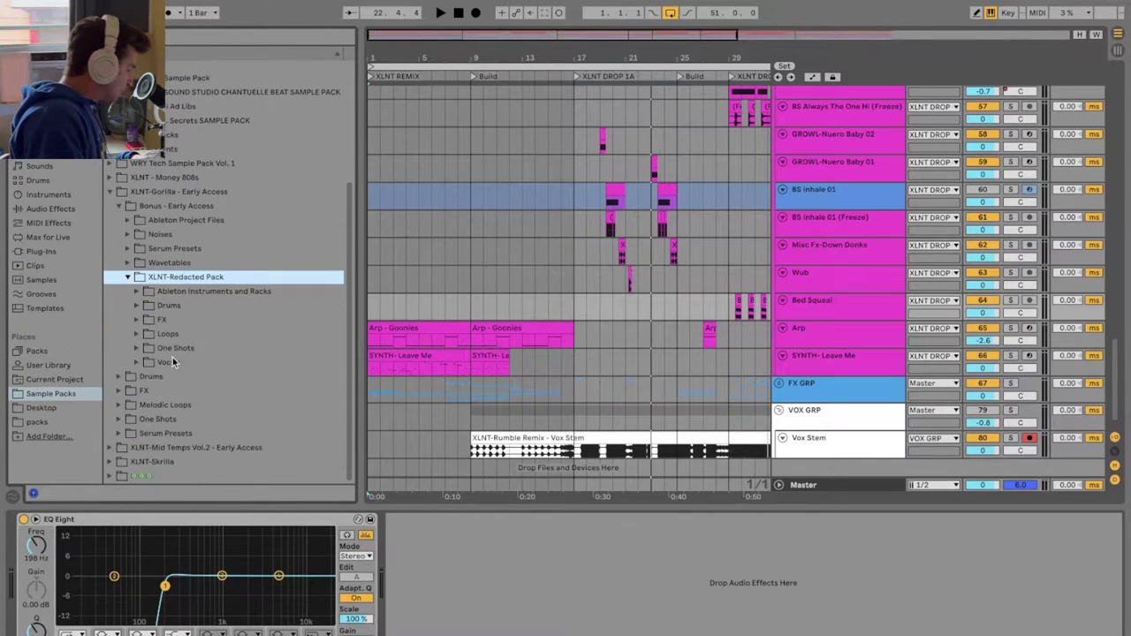
Audition GrandPiano A0-f, A2-ff, A3-p and A0-p from the Grand Piano Samples under Ableton Instruments and Racks.
{"action": "left_click", "coordinate": [187, 292]}
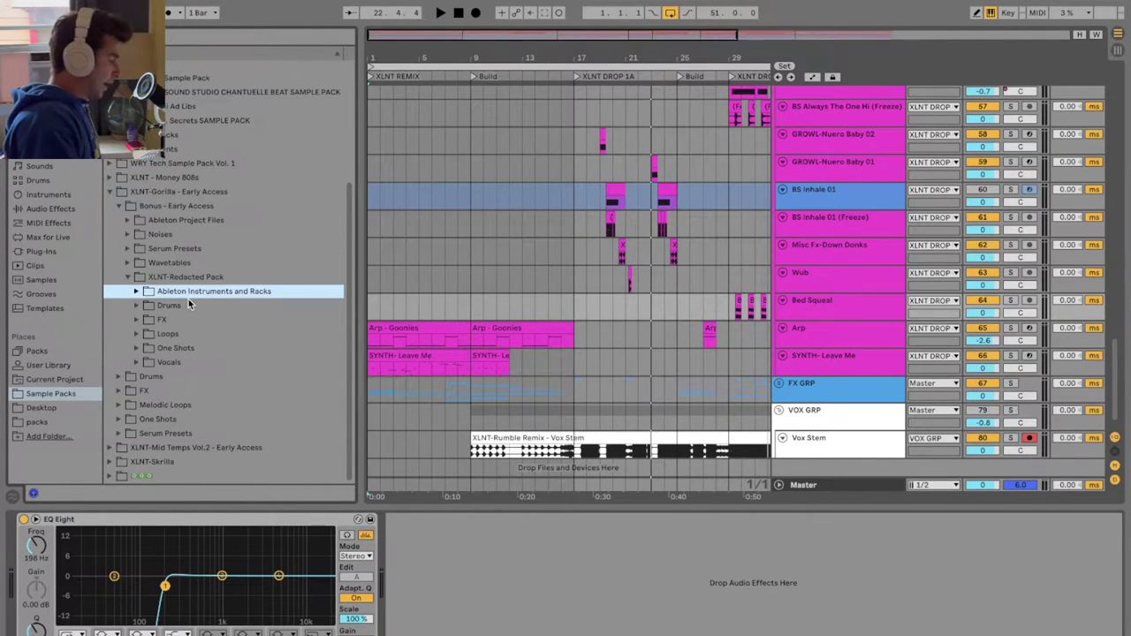
{"action": "left_click", "coordinate": [137, 292]}
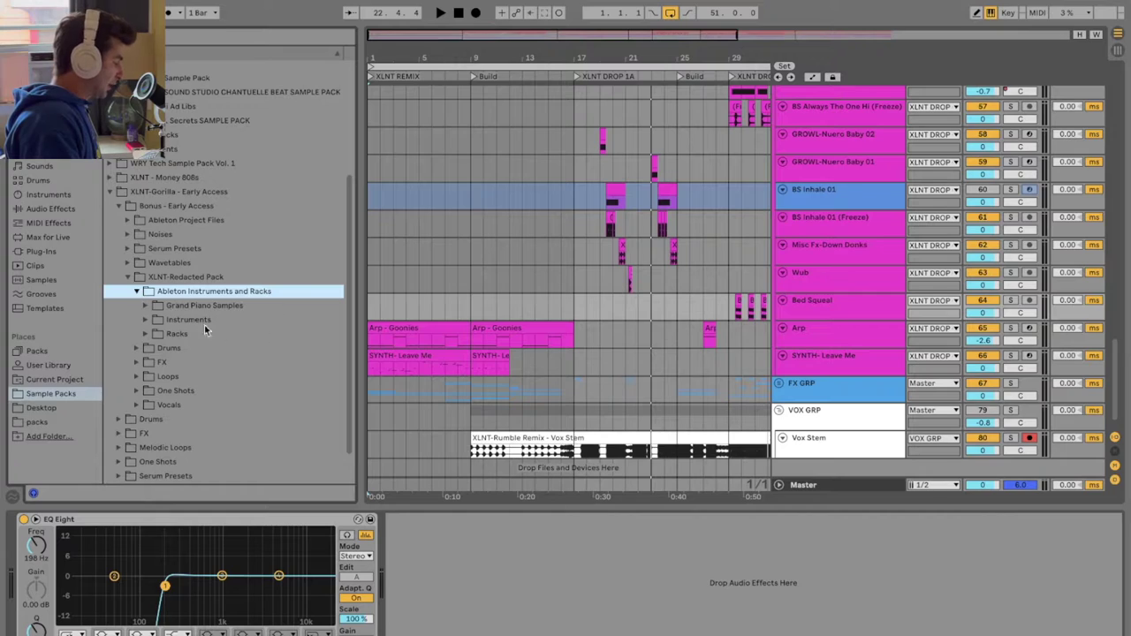
{"action": "left_click", "coordinate": [145, 305]}
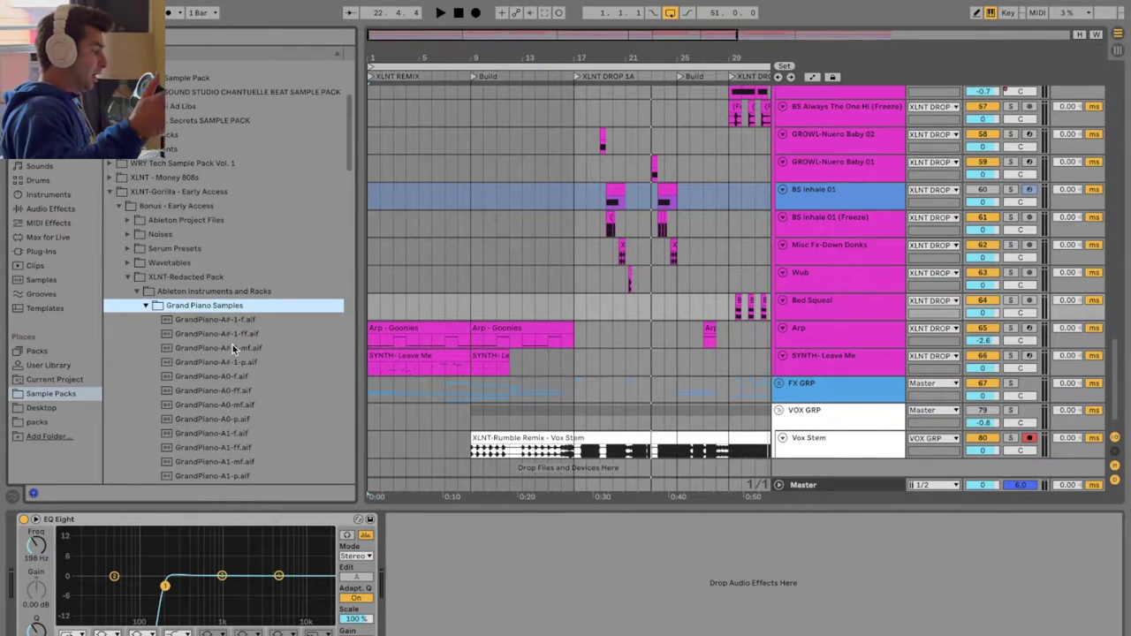
{"action": "scroll", "coordinate": [269, 337], "scroll_direction": "down", "scroll_amount": 5}
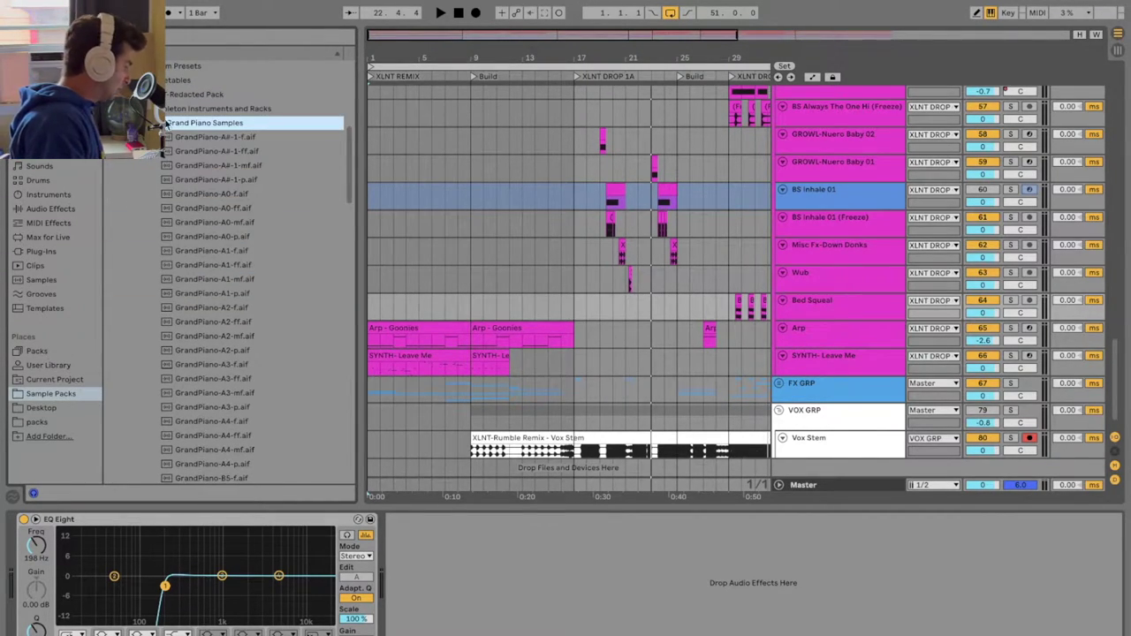
{"action": "left_click", "coordinate": [212, 194]}
{"action": "left_click", "coordinate": [216, 321]}
{"action": "left_click", "coordinate": [226, 408]}
{"action": "left_click", "coordinate": [240, 237]}
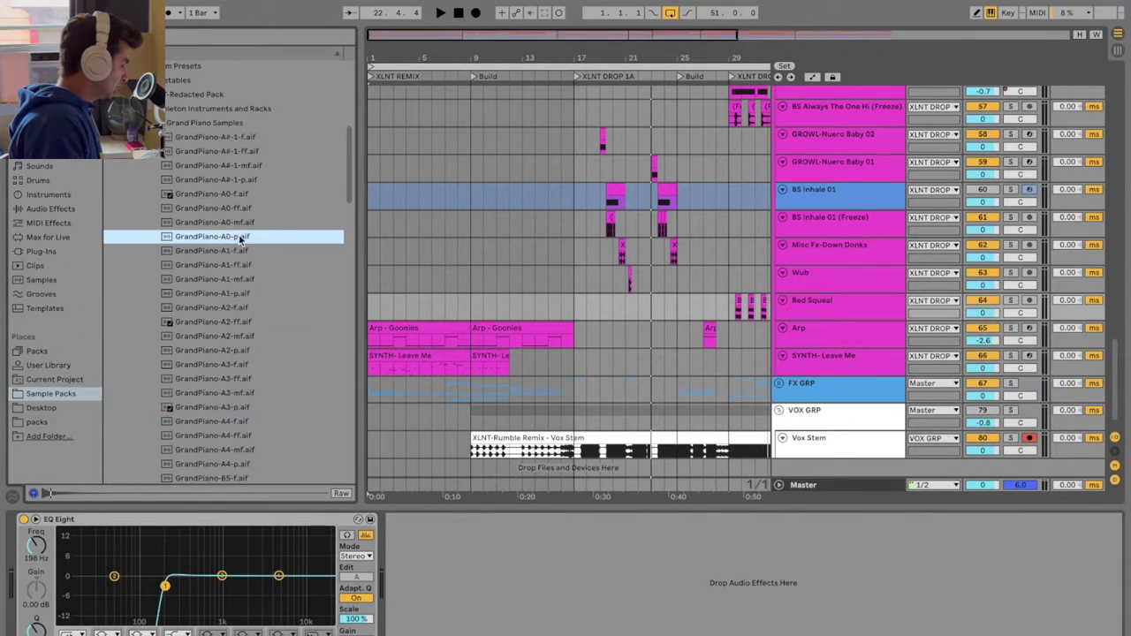
Check the Instruments and Racks folders of the Redacted Pack, then collapse Ableton Instruments and Racks.
{"action": "left_click", "coordinate": [145, 123]}
{"action": "left_click", "coordinate": [146, 277]}
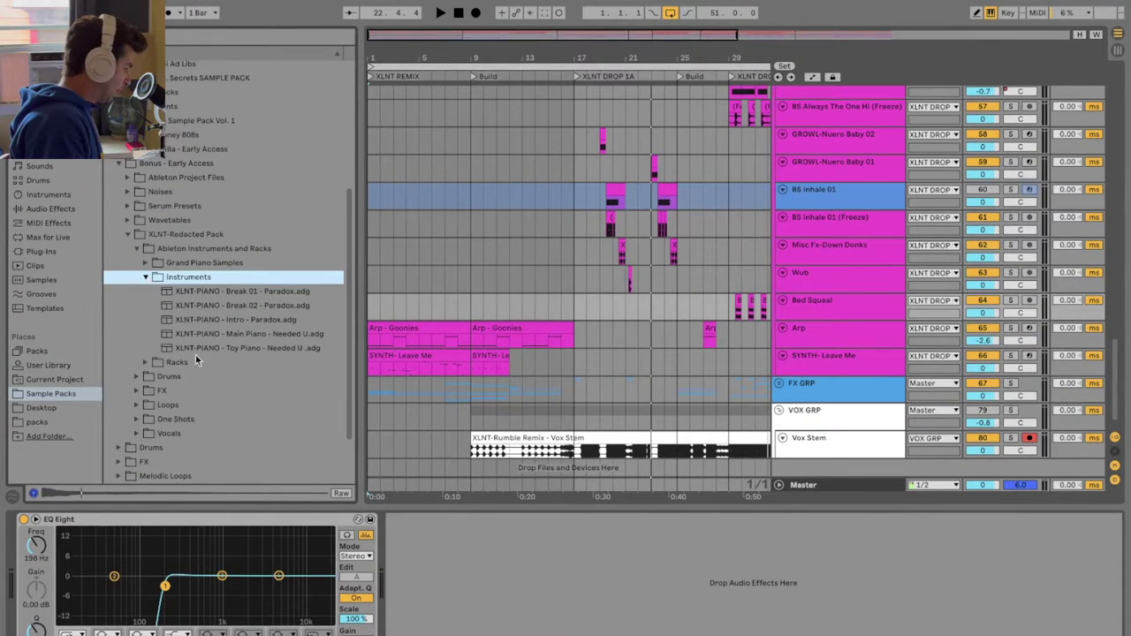
{"action": "left_click", "coordinate": [146, 361]}
{"action": "left_click", "coordinate": [137, 249]}
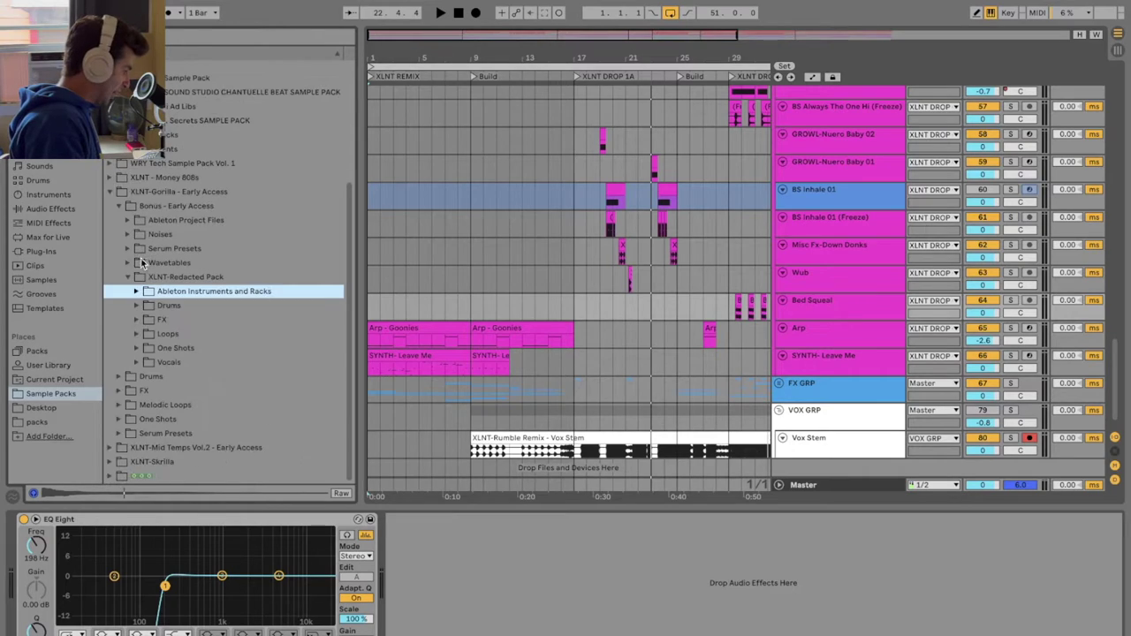
Audition several 808 samples from the Redacted Pack's Drums folder.
{"action": "left_click", "coordinate": [137, 306]}
{"action": "left_click", "coordinate": [146, 320]}
{"action": "left_click", "coordinate": [188, 347]}
{"action": "left_click", "coordinate": [236, 405]}
{"action": "scroll", "coordinate": [236, 398], "scroll_direction": "down", "scroll_amount": 3}
{"action": "left_click", "coordinate": [234, 351]}
{"action": "scroll", "coordinate": [235, 378], "scroll_direction": "down", "scroll_amount": 3}
{"action": "left_click", "coordinate": [229, 342]}
{"action": "left_click", "coordinate": [221, 242]}
Audition clap samples from the Redacted Pack, including Clap 11 - Lambo, Clap 15 - Regular and Clap 25 - Thin.
{"action": "left_click", "coordinate": [145, 411]}
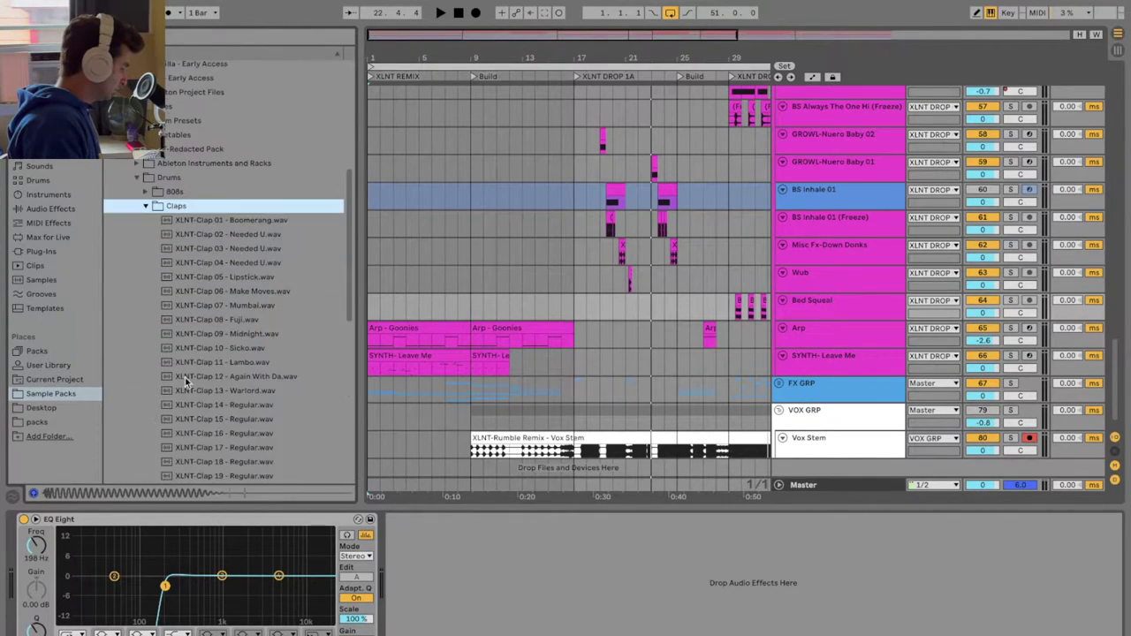
{"action": "left_click", "coordinate": [188, 364]}
{"action": "left_click", "coordinate": [218, 281]}
{"action": "left_click", "coordinate": [221, 236]}
{"action": "scroll", "coordinate": [235, 291], "scroll_direction": "down", "scroll_amount": 3}
{"action": "left_click", "coordinate": [223, 341]}
{"action": "scroll", "coordinate": [222, 362], "scroll_direction": "down", "scroll_amount": 5}
{"action": "left_click", "coordinate": [222, 301]}
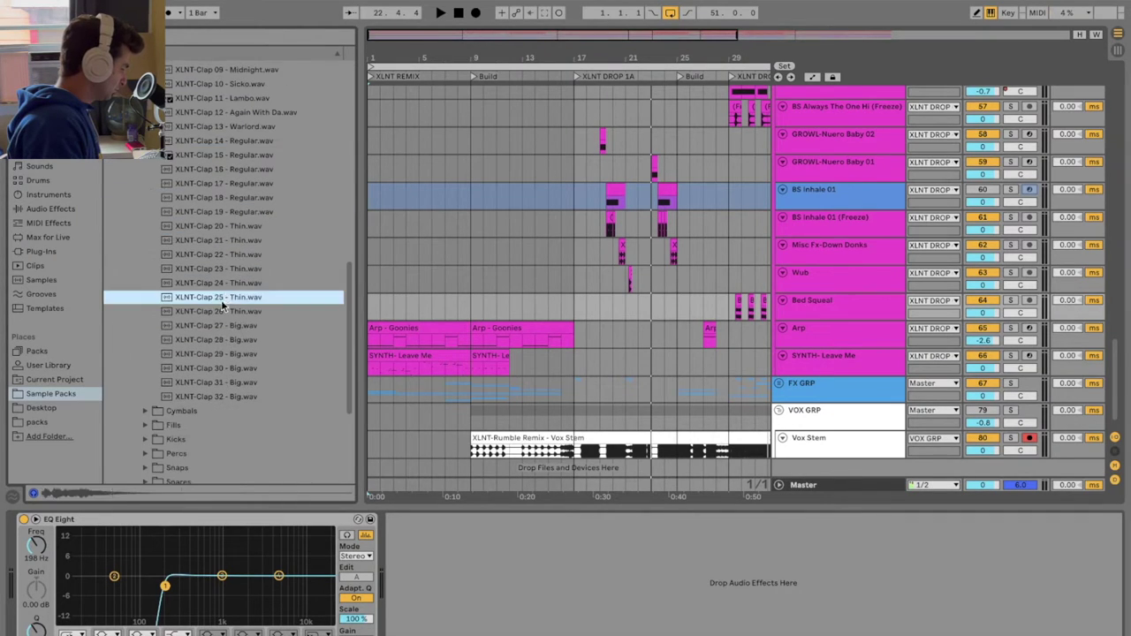
Audition a run of ride samples from the Redacted Pack's Cymbals folder.
{"action": "left_click", "coordinate": [146, 409]}
{"action": "left_click", "coordinate": [190, 321]}
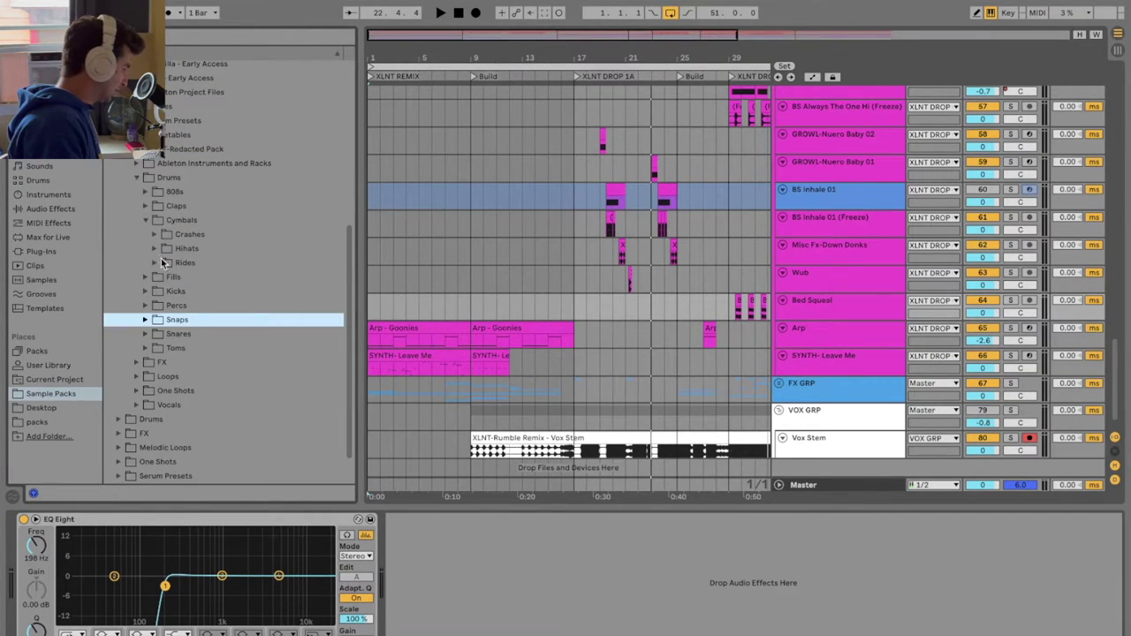
{"action": "left_click", "coordinate": [156, 263]}
{"action": "left_click", "coordinate": [189, 292]}
{"action": "key", "text": "Down"}
{"action": "key", "text": "Down"}
{"action": "key", "text": "Down"}
{"action": "key", "text": "Down"}
{"action": "key", "text": "Down"}
Audition closed hi-hats from the Redacted Pack's Hihats folder, including 02 - Needed U and 06 - Mumbai.
{"action": "left_click", "coordinate": [153, 251]}
{"action": "left_click", "coordinate": [165, 266]}
{"action": "left_click", "coordinate": [180, 290]}
{"action": "key", "text": "Down"}
{"action": "key", "text": "Down"}
{"action": "key", "text": "Down"}
{"action": "key", "text": "Down"}
{"action": "key", "text": "Down"}
{"action": "key", "text": "Down"}
{"action": "key", "text": "Down"}
{"action": "key", "text": "Down"}
{"action": "key", "text": "Down"}
{"action": "key", "text": "Down"}
{"action": "key", "text": "Down"}
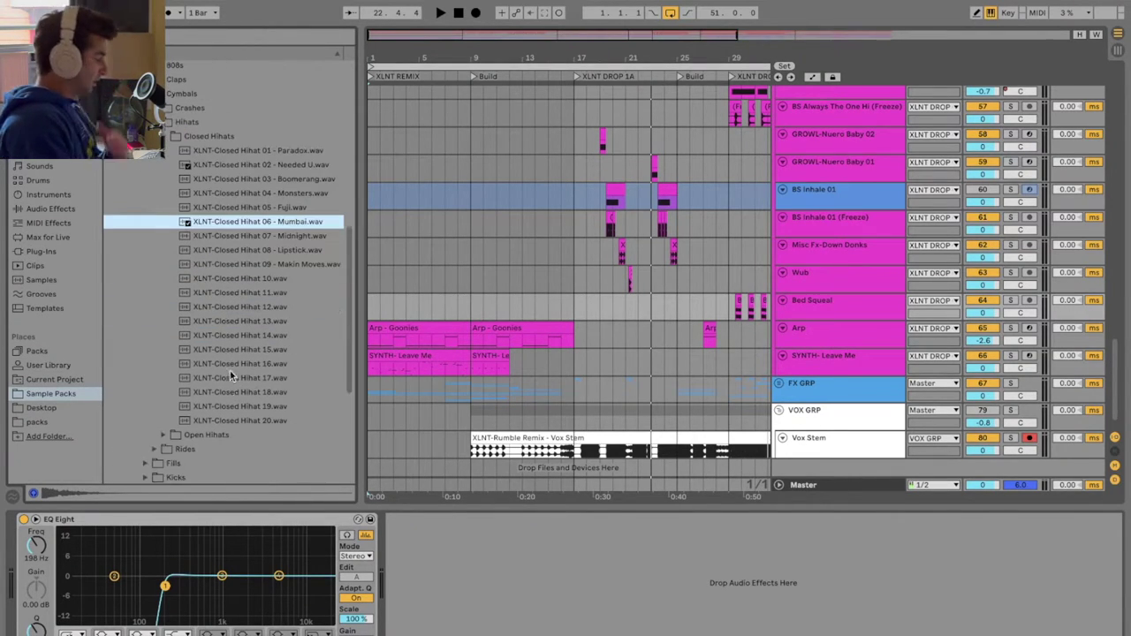
Audition kicks from the Redacted Pack's Kicks subfolders, including Stomp Kick 02 and Stomp Kick 01 - Fuji.
{"action": "left_click", "coordinate": [148, 409]}
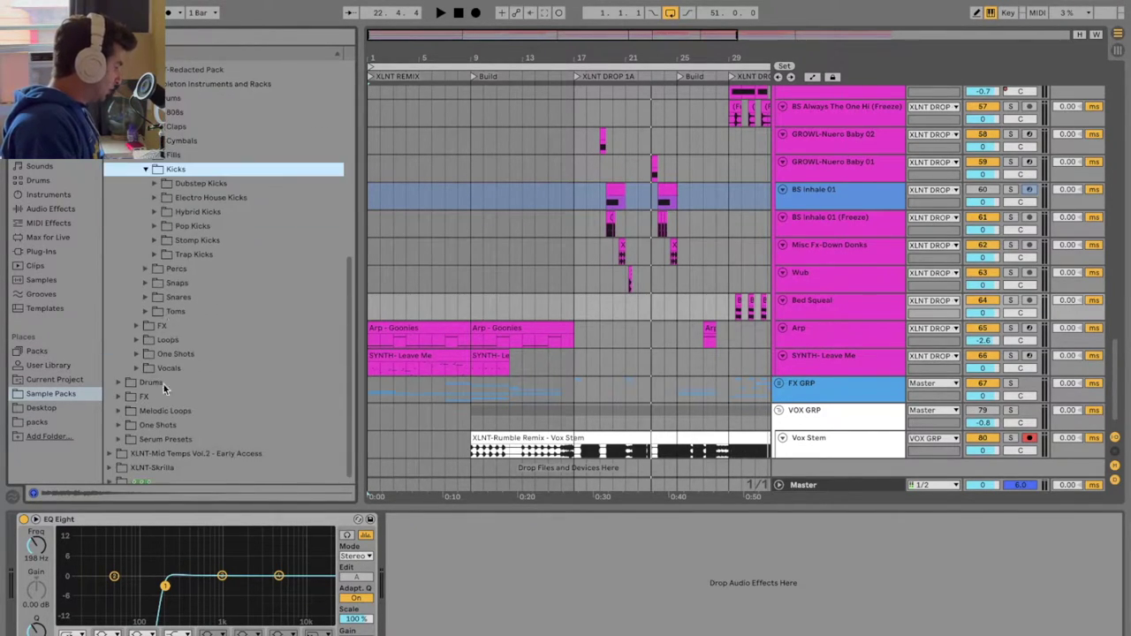
{"action": "left_click", "coordinate": [181, 182]}
{"action": "left_click", "coordinate": [199, 212]}
{"action": "left_click", "coordinate": [212, 268]}
{"action": "left_click", "coordinate": [216, 311]}
{"action": "left_click", "coordinate": [220, 353]}
{"action": "left_click", "coordinate": [154, 440]}
{"action": "scroll", "coordinate": [189, 223], "scroll_direction": "down", "scroll_amount": 2}
{"action": "left_click", "coordinate": [208, 207]}
{"action": "left_click", "coordinate": [211, 195]}
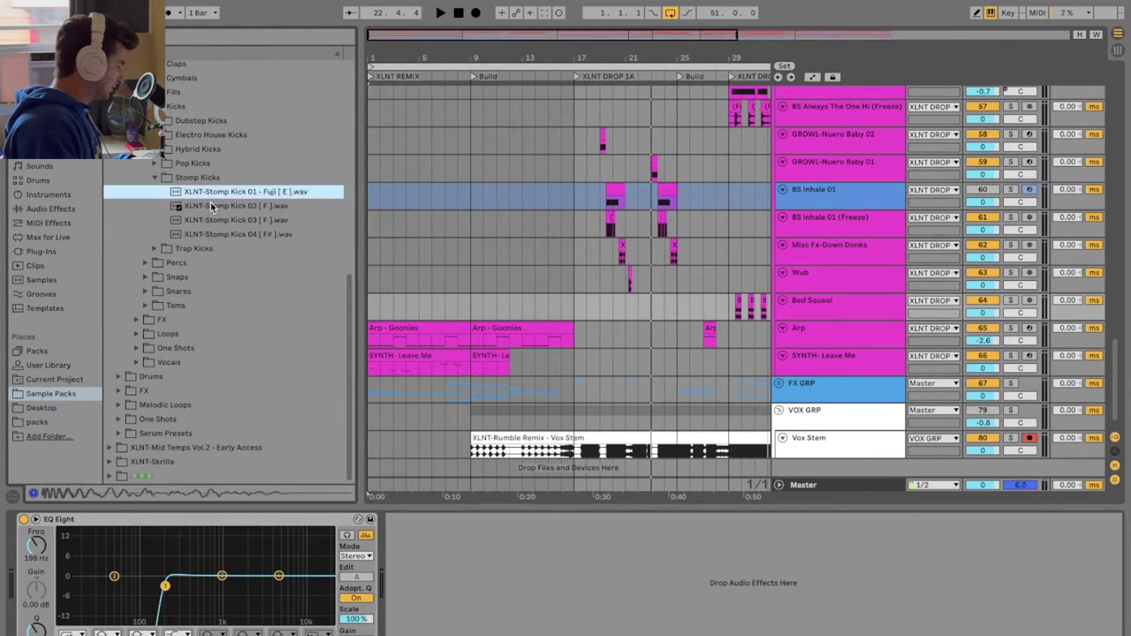
Audition several high percussion samples from the Redacted Pack's Percs folder, then collapse Percs.
{"action": "left_click", "coordinate": [146, 264]}
{"action": "left_click", "coordinate": [204, 278]}
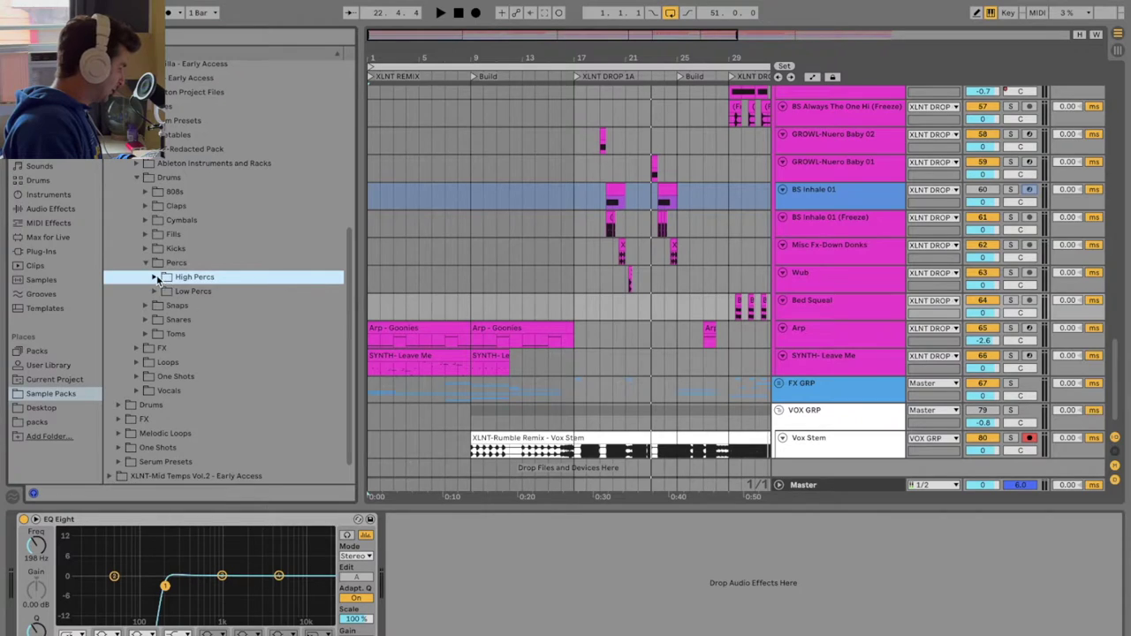
{"action": "left_click", "coordinate": [192, 306]}
{"action": "left_click", "coordinate": [204, 362]}
{"action": "left_click", "coordinate": [217, 433]}
{"action": "scroll", "coordinate": [226, 371], "scroll_direction": "down", "scroll_amount": 3}
{"action": "key", "text": "Down"}
{"action": "scroll", "coordinate": [232, 366], "scroll_direction": "up", "scroll_amount": 7}
{"action": "scroll", "coordinate": [151, 373], "scroll_direction": "down", "scroll_amount": 5}
{"action": "left_click", "coordinate": [146, 373]}
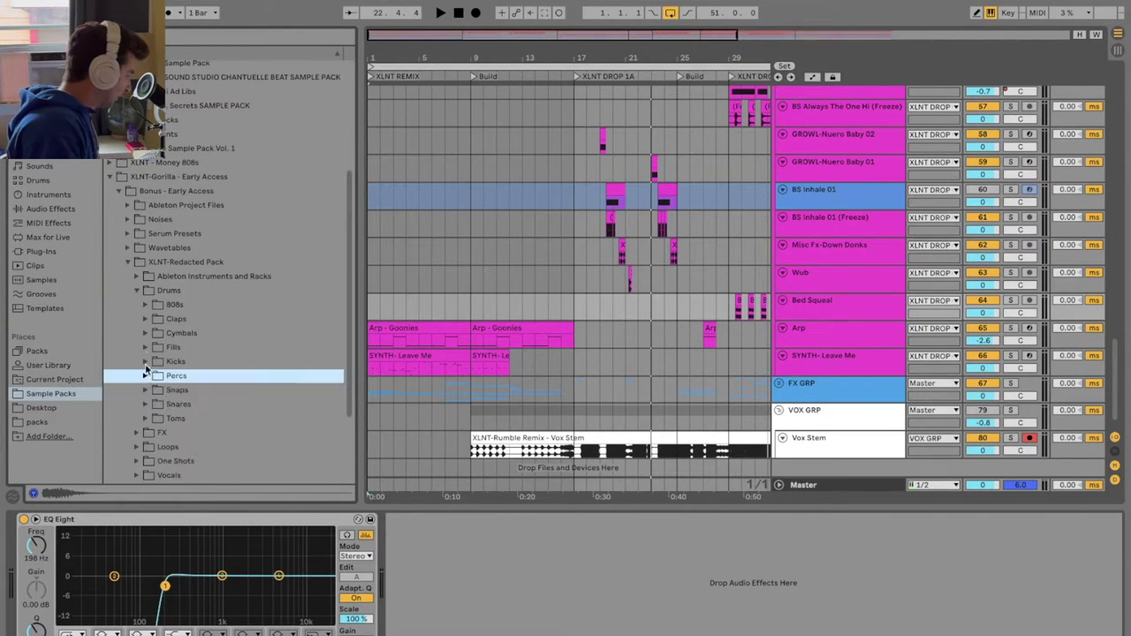
Close the Redacted Pack and check the bonus Wavetables folder before collapsing Bonus - Early Access.
{"action": "left_click", "coordinate": [138, 293]}
{"action": "left_click", "coordinate": [129, 277]}
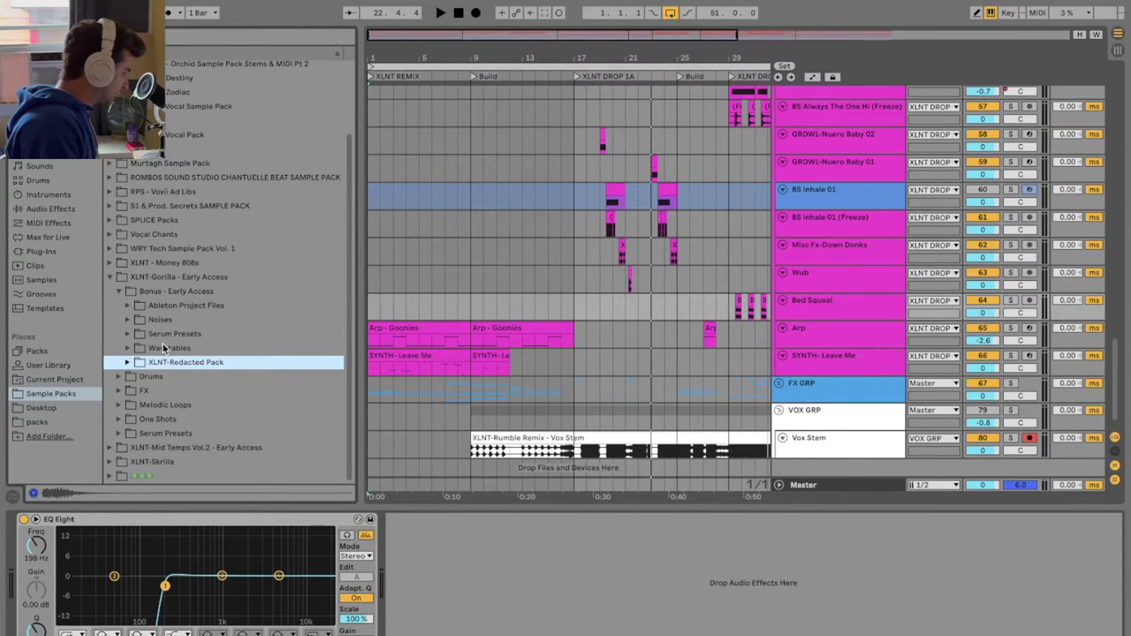
{"action": "left_click", "coordinate": [135, 348]}
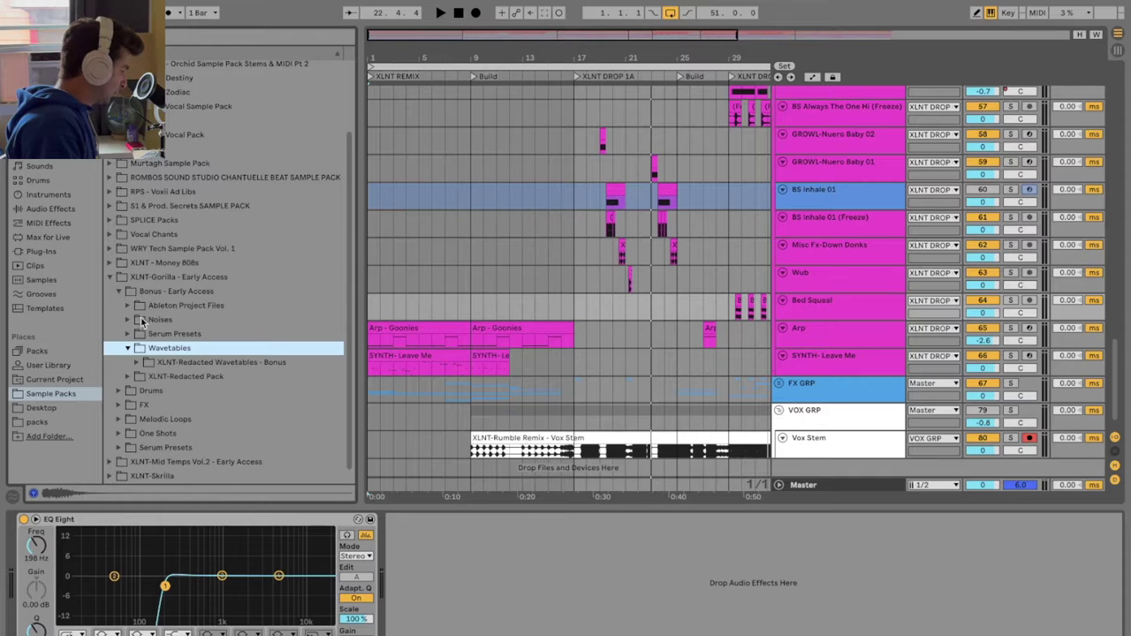
{"action": "left_click", "coordinate": [139, 320]}
{"action": "left_click", "coordinate": [128, 305]}
{"action": "left_click", "coordinate": [119, 293]}
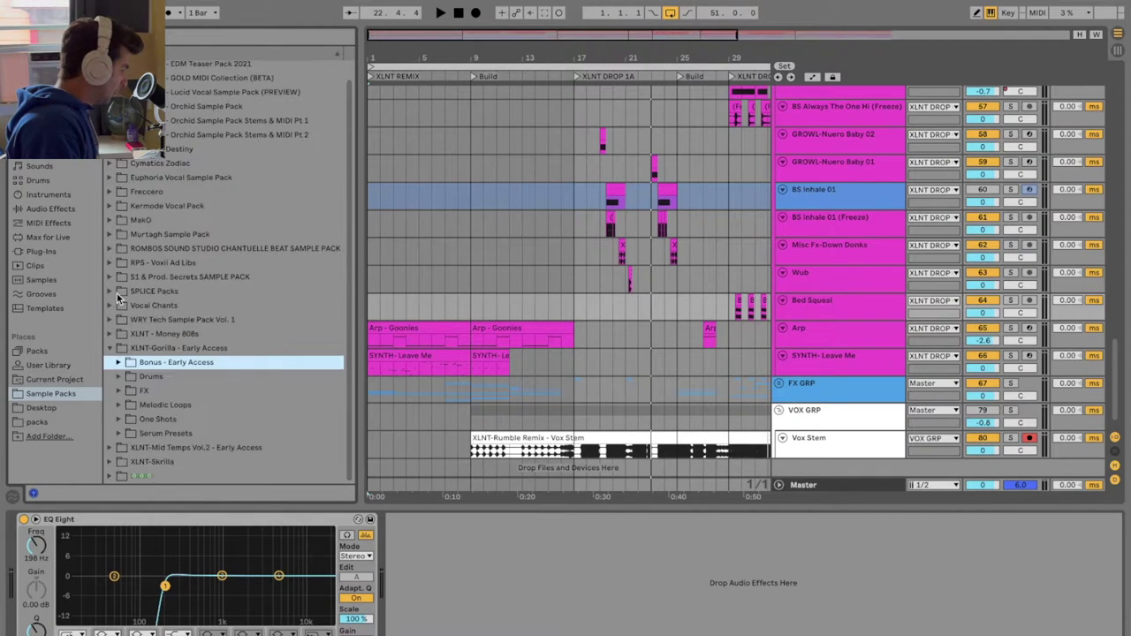
Audition several 808 samples from the main XLNT-Gorilla Drums folder.
{"action": "left_click", "coordinate": [113, 378]}
{"action": "left_click", "coordinate": [118, 377]}
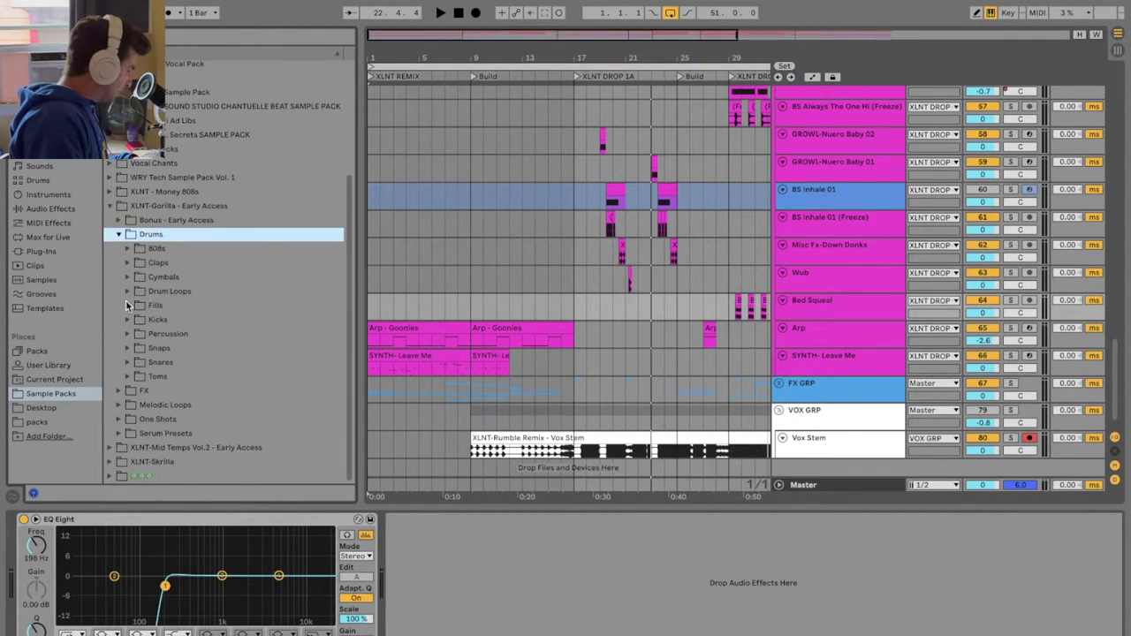
{"action": "left_click", "coordinate": [127, 248]}
{"action": "left_click", "coordinate": [180, 292]}
{"action": "scroll", "coordinate": [199, 305], "scroll_direction": "down", "scroll_amount": 3}
{"action": "left_click", "coordinate": [213, 294]}
{"action": "left_click", "coordinate": [217, 349]}
Audition a long run of XLNT-Gorilla clap samples, including Regular Clap 06.
{"action": "left_click", "coordinate": [127, 421]}
{"action": "left_click", "coordinate": [184, 350]}
{"action": "scroll", "coordinate": [195, 356], "scroll_direction": "down", "scroll_amount": 3}
{"action": "left_click", "coordinate": [200, 347]}
{"action": "scroll", "coordinate": [203, 343], "scroll_direction": "down", "scroll_amount": 3}
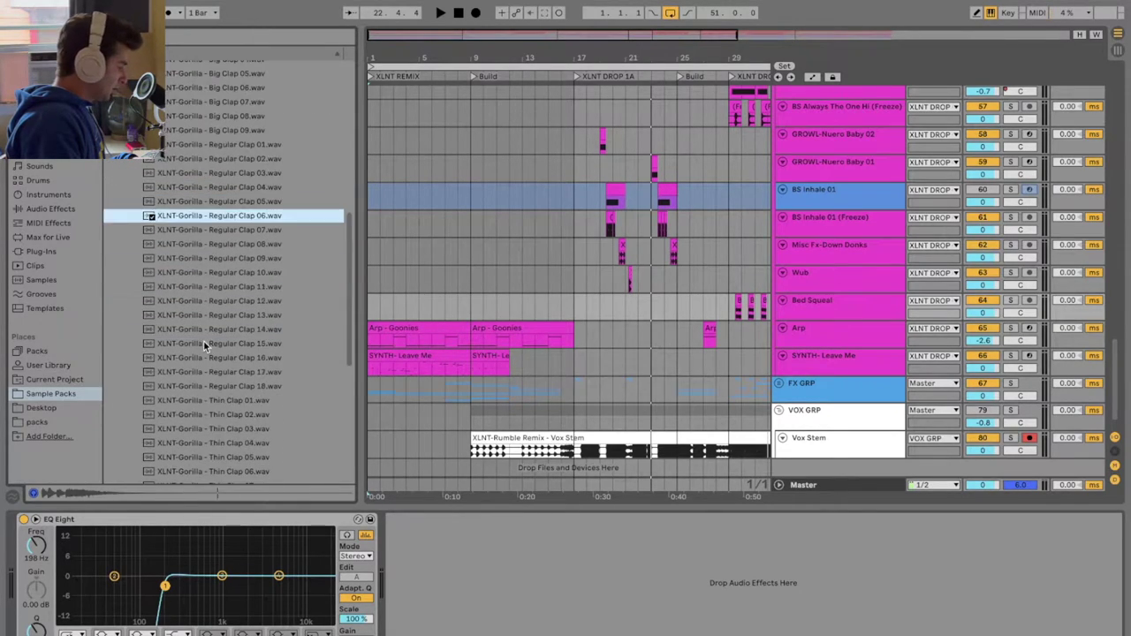
{"action": "left_click", "coordinate": [209, 330]}
{"action": "scroll", "coordinate": [212, 331], "scroll_direction": "down", "scroll_amount": 2}
{"action": "key", "text": "Down"}
{"action": "key", "text": "Down"}
{"action": "key", "text": "Down"}
{"action": "key", "text": "Down"}
{"action": "key", "text": "Down"}
{"action": "key", "text": "Down"}
{"action": "key", "text": "Down"}
{"action": "key", "text": "Down"}
{"action": "key", "text": "Down"}
{"action": "key", "text": "Down"}
Audition Crash 02 and Crash 08 from the XLNT-Gorilla Cymbals folder.
{"action": "left_click", "coordinate": [126, 421]}
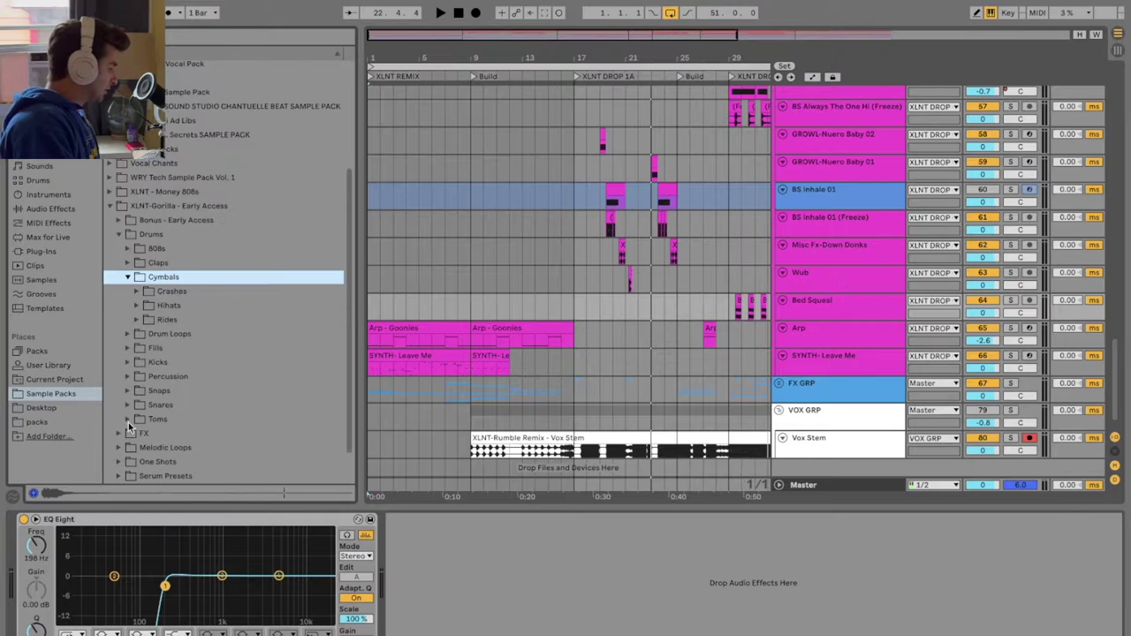
{"action": "left_click", "coordinate": [137, 291]}
{"action": "left_click", "coordinate": [221, 320]}
{"action": "left_click", "coordinate": [228, 408]}
{"action": "scroll", "coordinate": [228, 402], "scroll_direction": "down", "scroll_amount": 3}
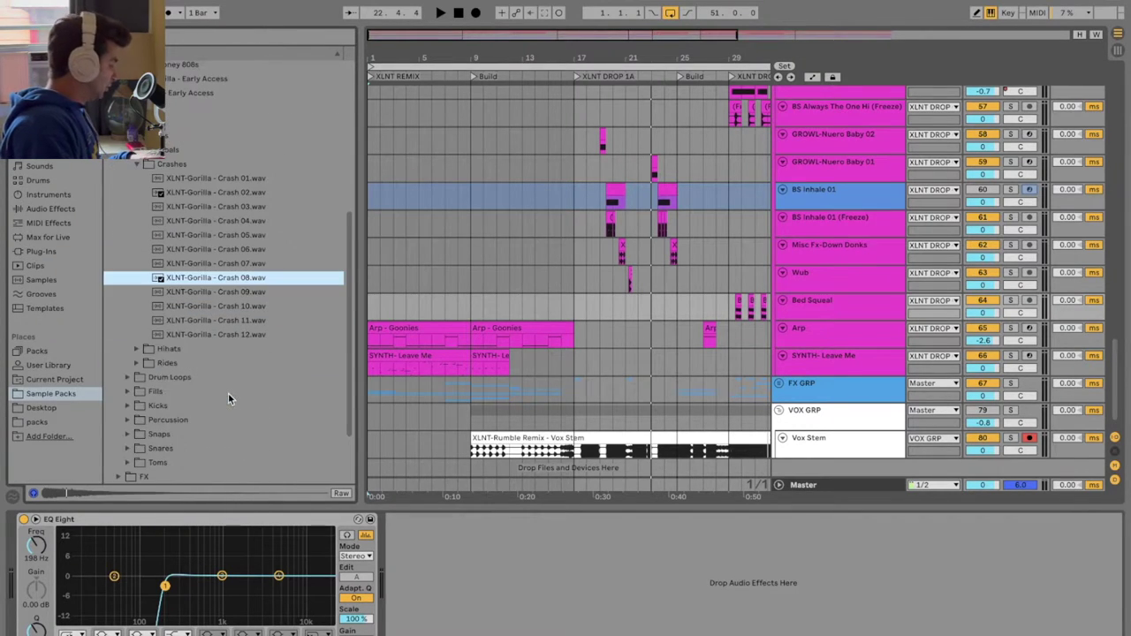
Audition XLNT-Gorilla kicks, including Kick 03 and 13 Dubstep, Kick 22 Electro and Kick 34 House, and browse the remaining ones.
{"action": "left_click", "coordinate": [129, 407]}
{"action": "left_click", "coordinate": [198, 364]}
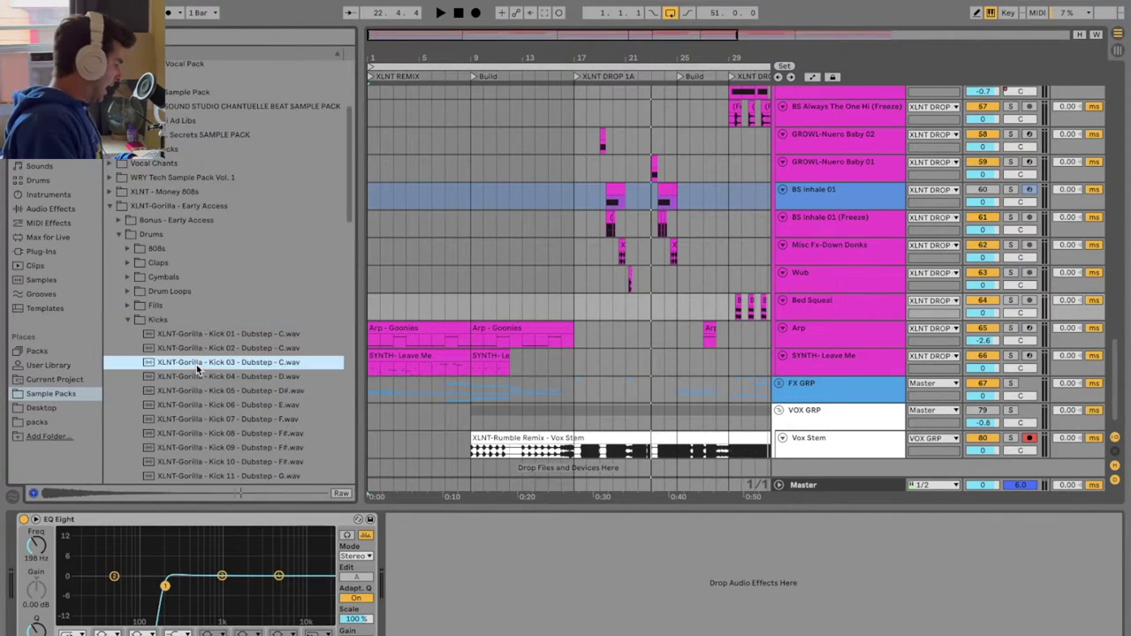
{"action": "scroll", "coordinate": [212, 347], "scroll_direction": "down", "scroll_amount": 4}
{"action": "left_click", "coordinate": [218, 326]}
{"action": "scroll", "coordinate": [220, 344], "scroll_direction": "down", "scroll_amount": 3}
{"action": "left_click", "coordinate": [226, 330]}
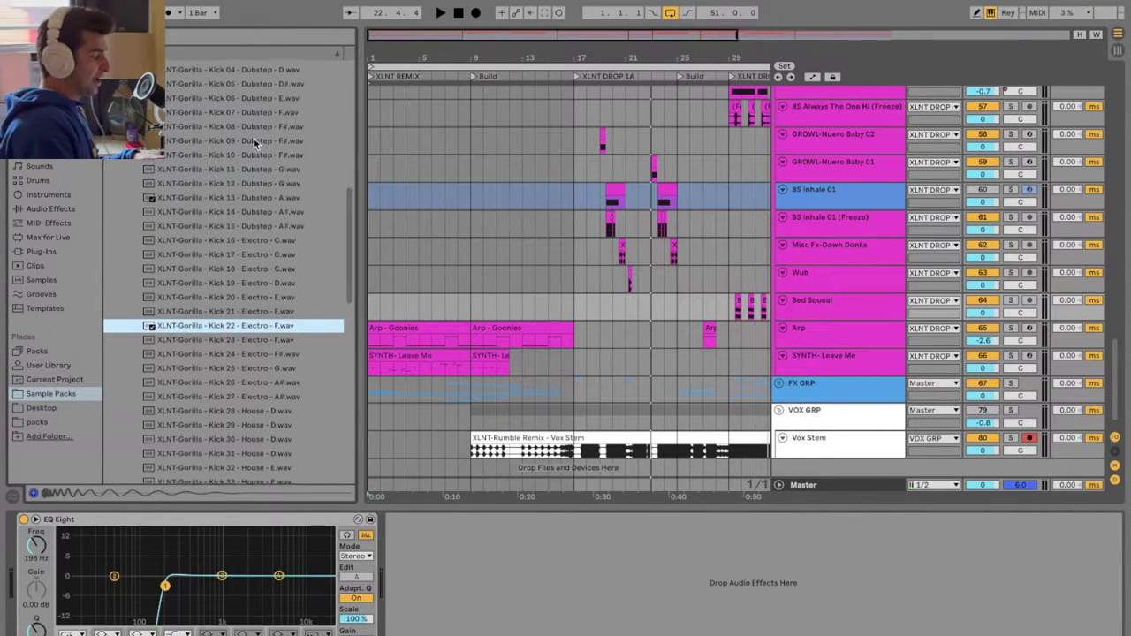
{"action": "scroll", "coordinate": [239, 230], "scroll_direction": "down", "scroll_amount": 5}
{"action": "left_click", "coordinate": [230, 261]}
{"action": "scroll", "coordinate": [236, 276], "scroll_direction": "down", "scroll_amount": 9}
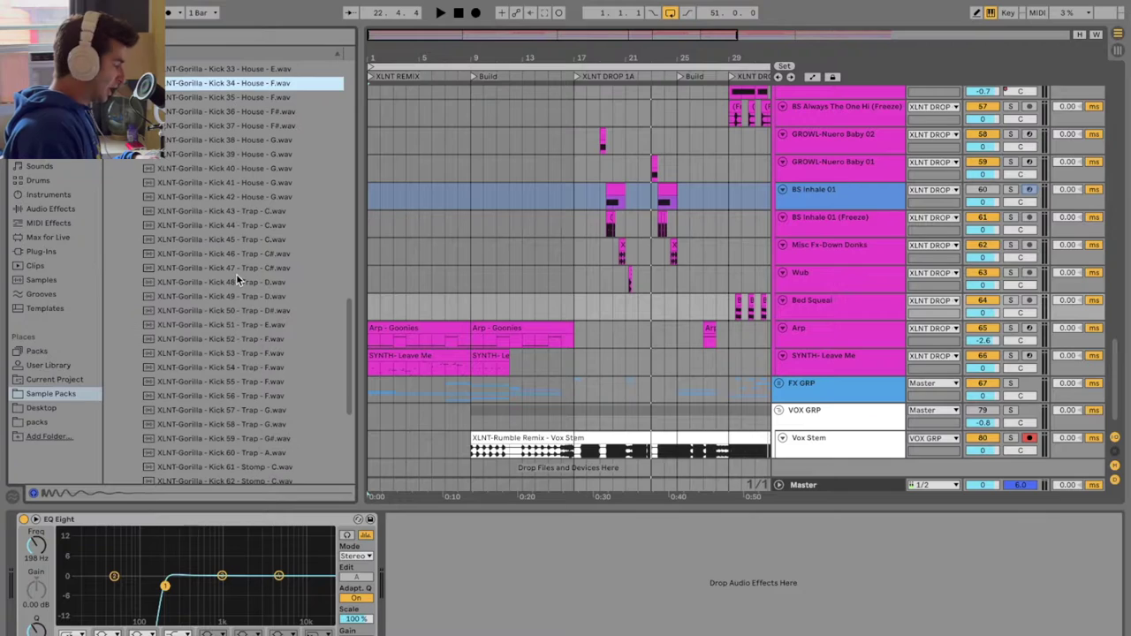
Audition Melody Loop 07 and Melody Loop 02 from the XLNT-Gorilla Melodic Loops folder.
{"action": "left_click", "coordinate": [120, 405]}
{"action": "scroll", "coordinate": [186, 321], "scroll_direction": "down", "scroll_amount": 6}
{"action": "left_click", "coordinate": [206, 262]}
{"action": "left_click", "coordinate": [224, 191]}
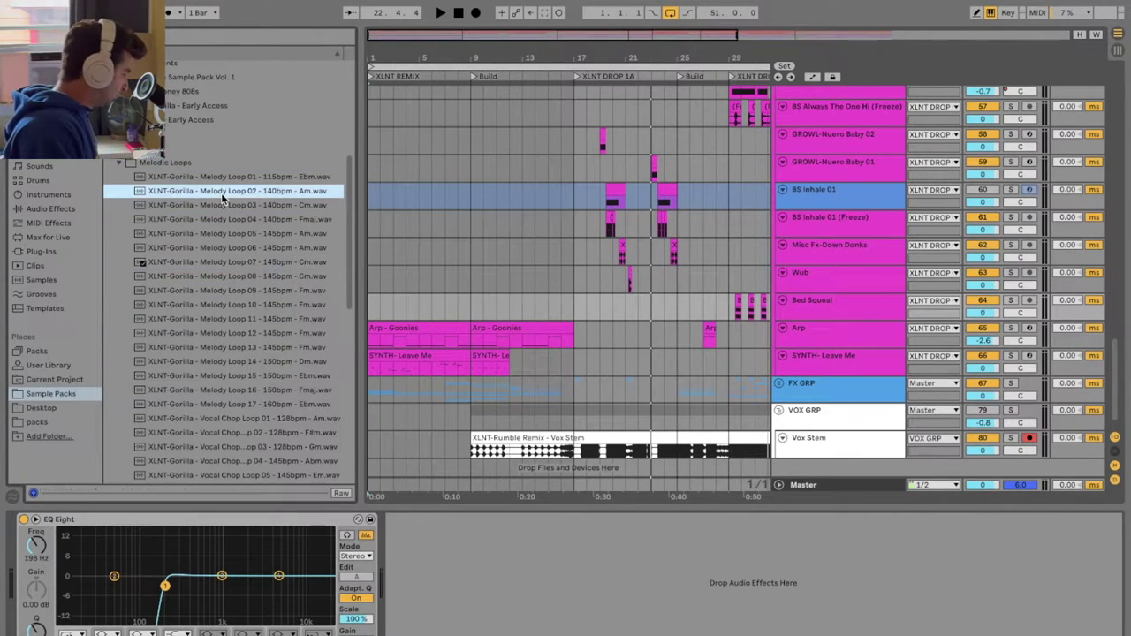
Audition vocal chop loops from the Melodic Loops folder, including Vocal Chop Loop 01, 06 and 15.
{"action": "left_click", "coordinate": [244, 418]}
{"action": "scroll", "coordinate": [244, 417], "scroll_direction": "down", "scroll_amount": 4}
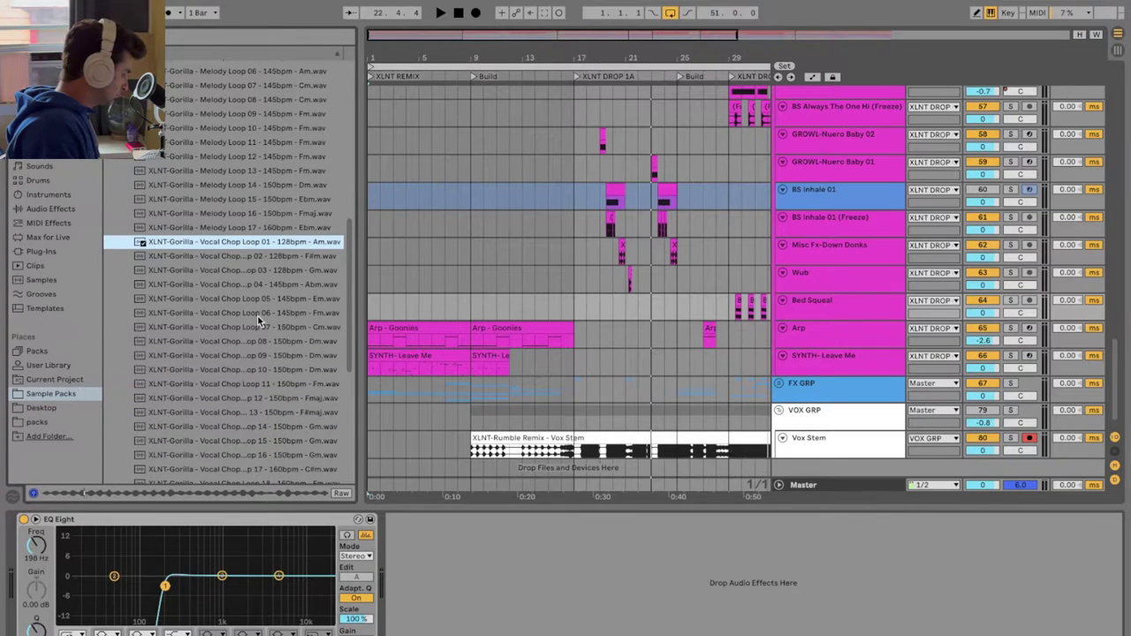
{"action": "left_click", "coordinate": [257, 315]}
{"action": "scroll", "coordinate": [258, 324], "scroll_direction": "down", "scroll_amount": 3}
{"action": "left_click", "coordinate": [259, 319]}
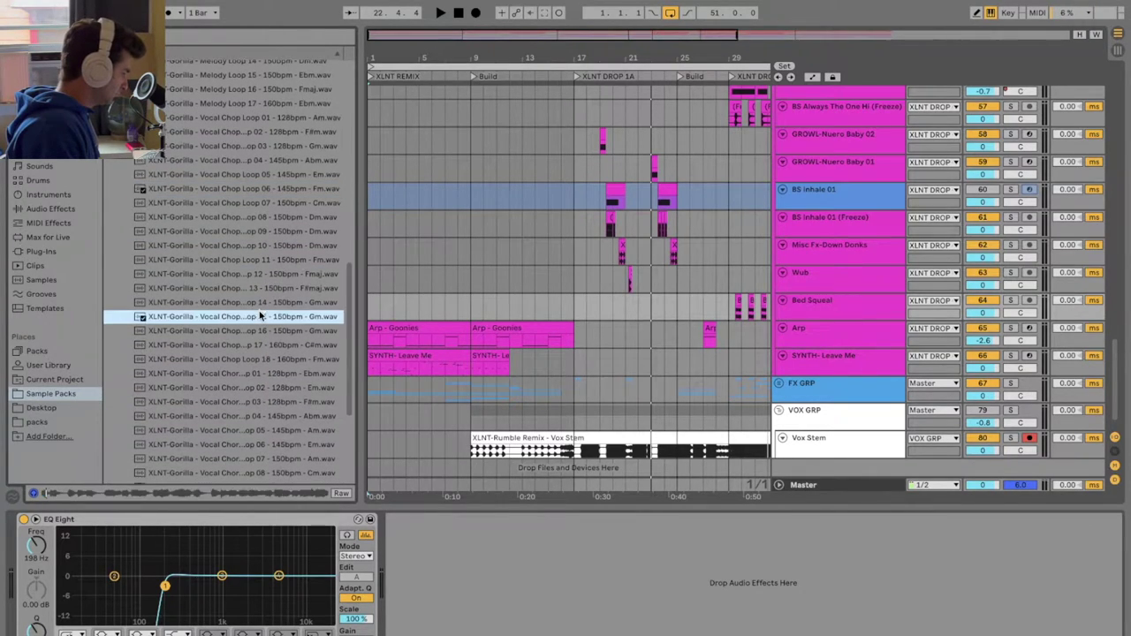
{"action": "scroll", "coordinate": [259, 314], "scroll_direction": "down", "scroll_amount": 4}
{"action": "left_click", "coordinate": [248, 307]}
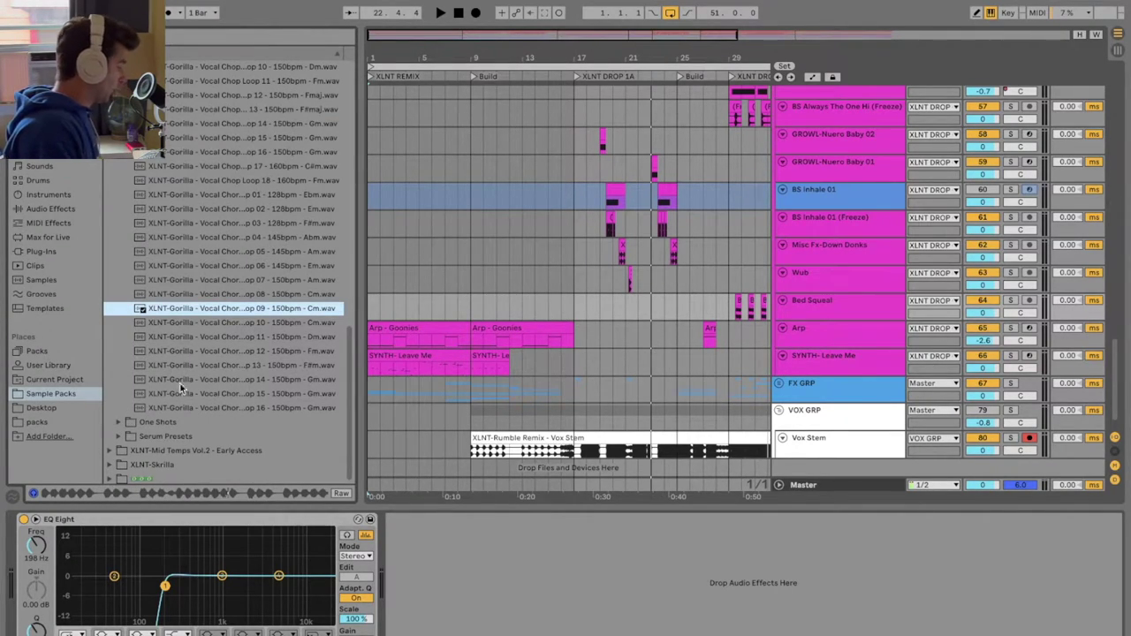
Show the contents of the Bass One Shots folder within XLNT-Gorilla's One Shots.
{"action": "left_click", "coordinate": [120, 424]}
{"action": "scroll", "coordinate": [166, 381], "scroll_direction": "down", "scroll_amount": 2}
{"action": "left_click", "coordinate": [125, 363]}
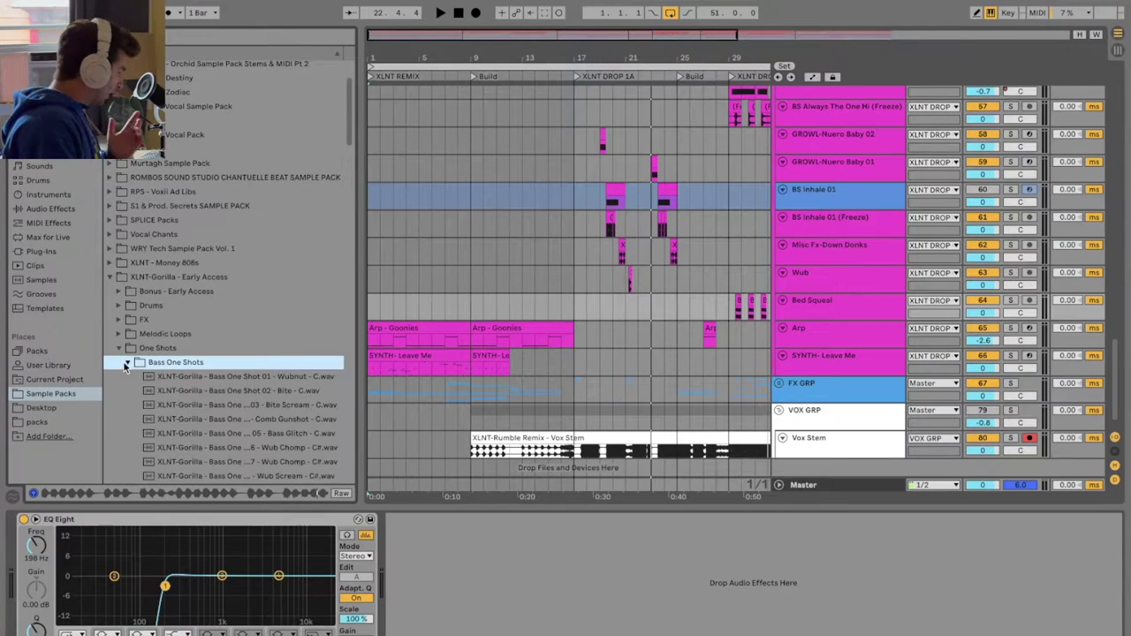
Audition several samples throughout the Bass One Shots folder.
{"action": "scroll", "coordinate": [232, 325], "scroll_direction": "down", "scroll_amount": 5}
{"action": "left_click", "coordinate": [234, 324]}
{"action": "scroll", "coordinate": [236, 367], "scroll_direction": "down", "scroll_amount": 3}
{"action": "left_click", "coordinate": [235, 358]}
{"action": "scroll", "coordinate": [234, 327], "scroll_direction": "down", "scroll_amount": 6}
{"action": "left_click", "coordinate": [239, 298]}
{"action": "scroll", "coordinate": [255, 359], "scroll_direction": "down", "scroll_amount": 5}
{"action": "left_click", "coordinate": [257, 309]}
{"action": "scroll", "coordinate": [257, 345], "scroll_direction": "down", "scroll_amount": 6}
{"action": "left_click", "coordinate": [256, 294]}
{"action": "scroll", "coordinate": [256, 364], "scroll_direction": "down", "scroll_amount": 10}
{"action": "scroll", "coordinate": [248, 372], "scroll_direction": "down", "scroll_amount": 10}
{"action": "left_click", "coordinate": [221, 306]}
{"action": "left_click", "coordinate": [222, 180]}
Audition Growl One Shots 02 Dirt Growl, 08 Squirt and 14 Scardy Cat, and close the folder.
{"action": "left_click", "coordinate": [138, 373]}
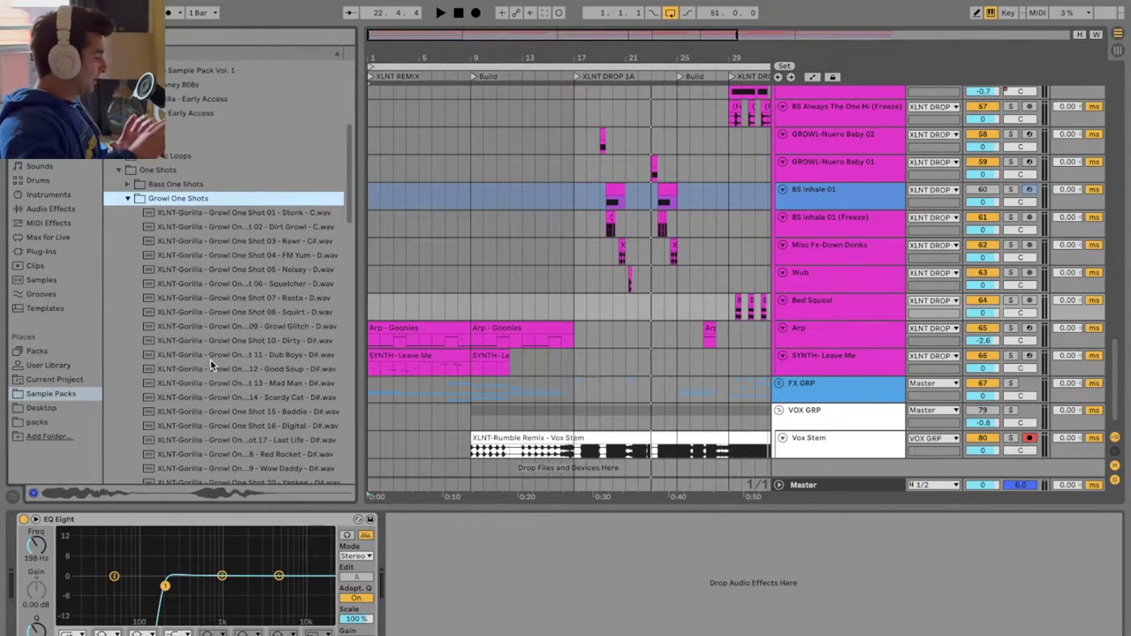
{"action": "left_click", "coordinate": [228, 226]}
{"action": "left_click", "coordinate": [240, 312]}
{"action": "left_click", "coordinate": [249, 397]}
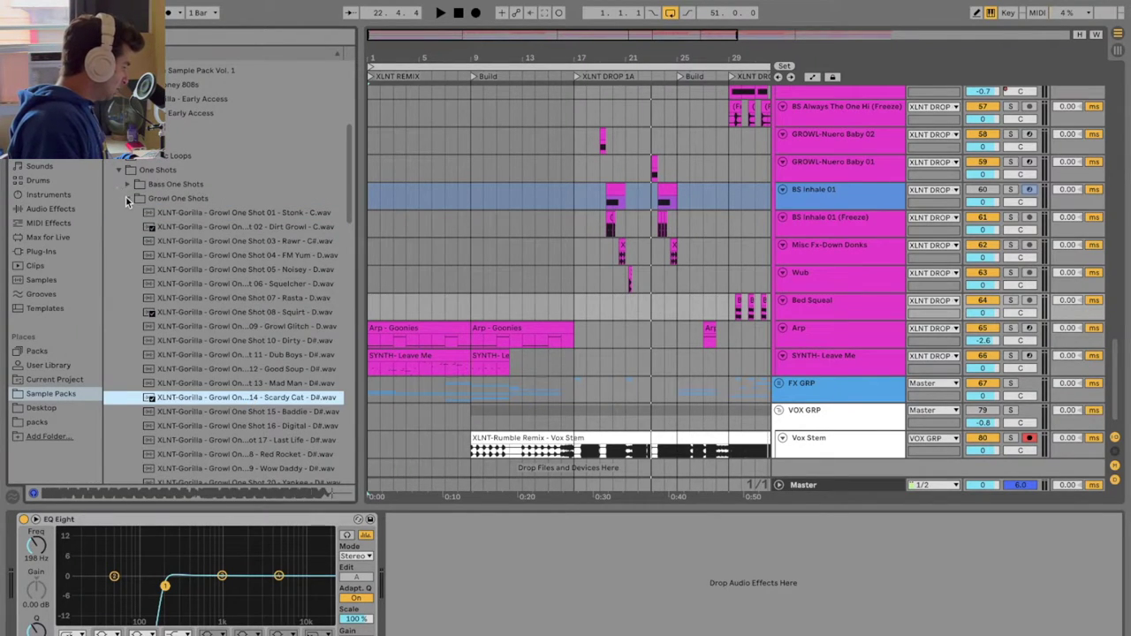
{"action": "left_click", "coordinate": [126, 198]}
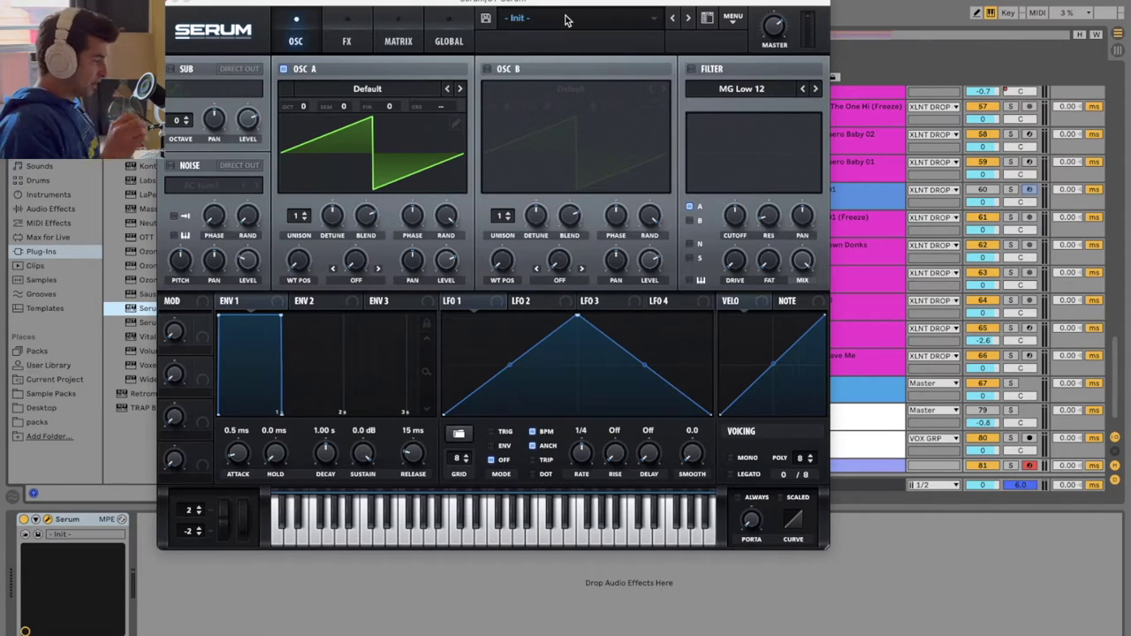
Browse Serum's XLNT Gorilla presets and audition XLNT-ARP Spacial and XLNT-ARP Try Me.
{"action": "left_click", "coordinate": [566, 20]}
{"action": "scroll", "coordinate": [568, 353], "scroll_direction": "down", "scroll_amount": 5}
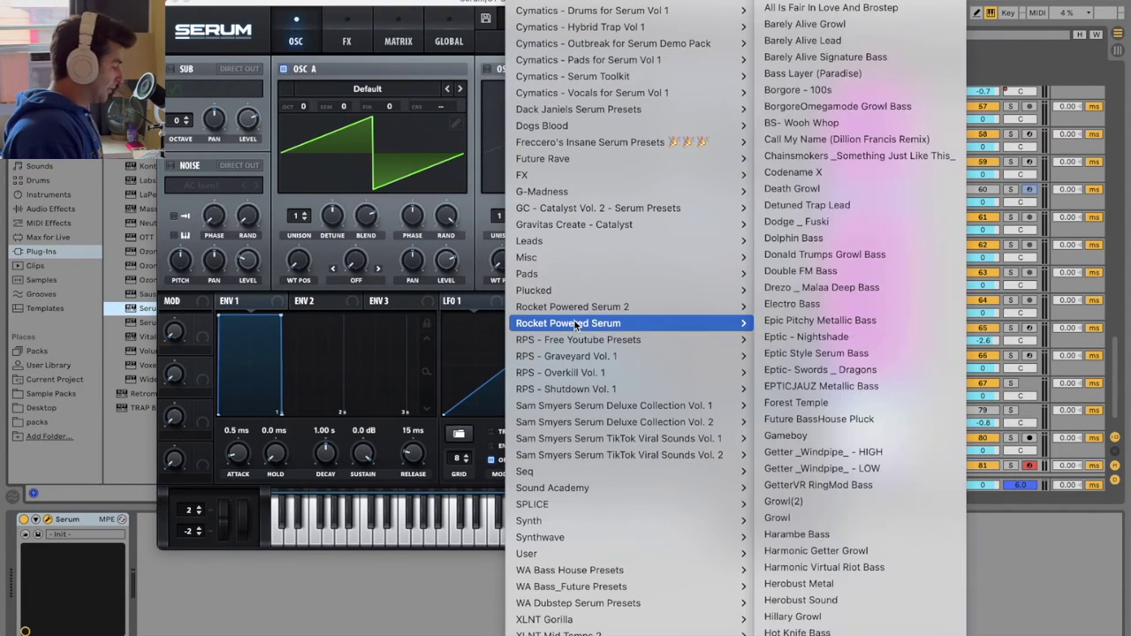
{"action": "mouse_move", "coordinate": [539, 621]}
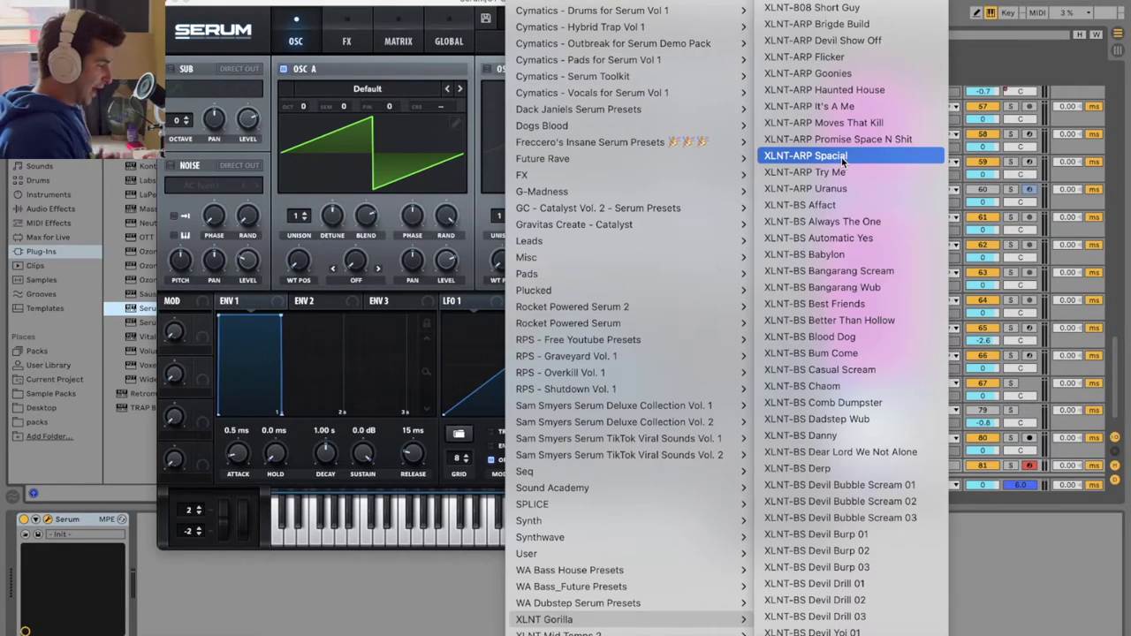
{"action": "scroll", "coordinate": [842, 161], "scroll_direction": "down", "scroll_amount": 15}
{"action": "scroll", "coordinate": [842, 162], "scroll_direction": "up", "scroll_amount": 15}
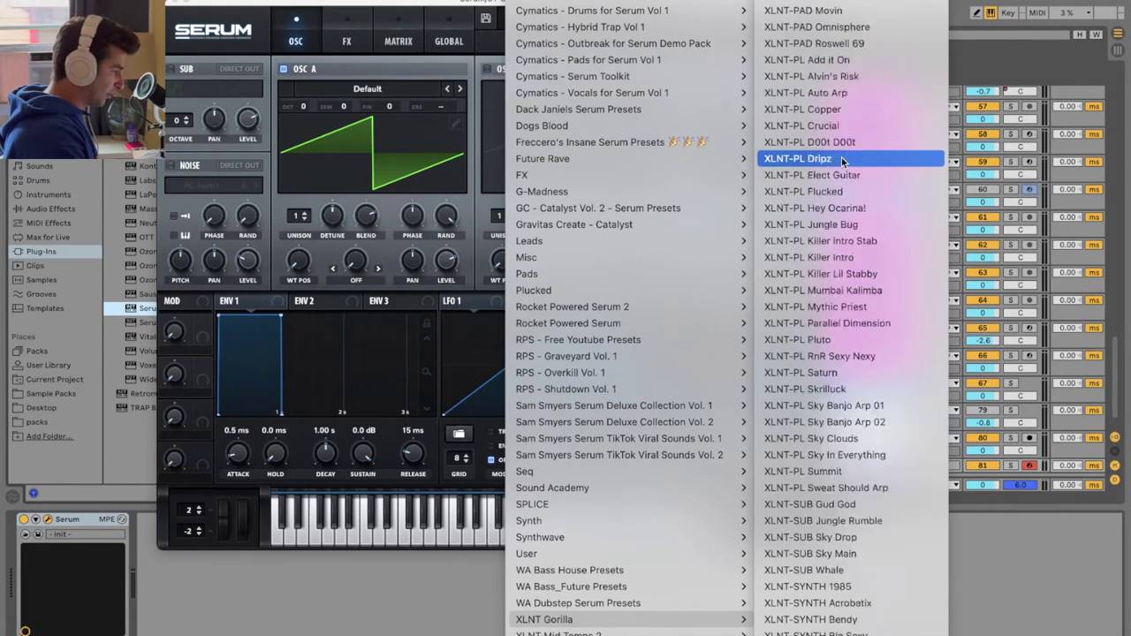
{"action": "left_click", "coordinate": [842, 162]}
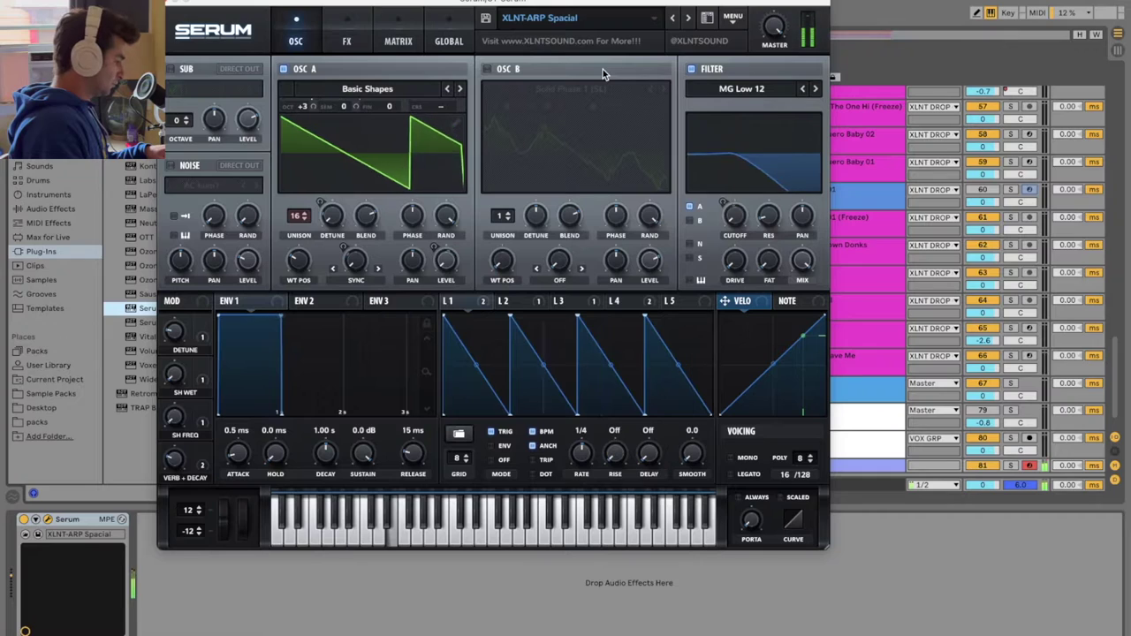
{"action": "left_click", "coordinate": [690, 19]}
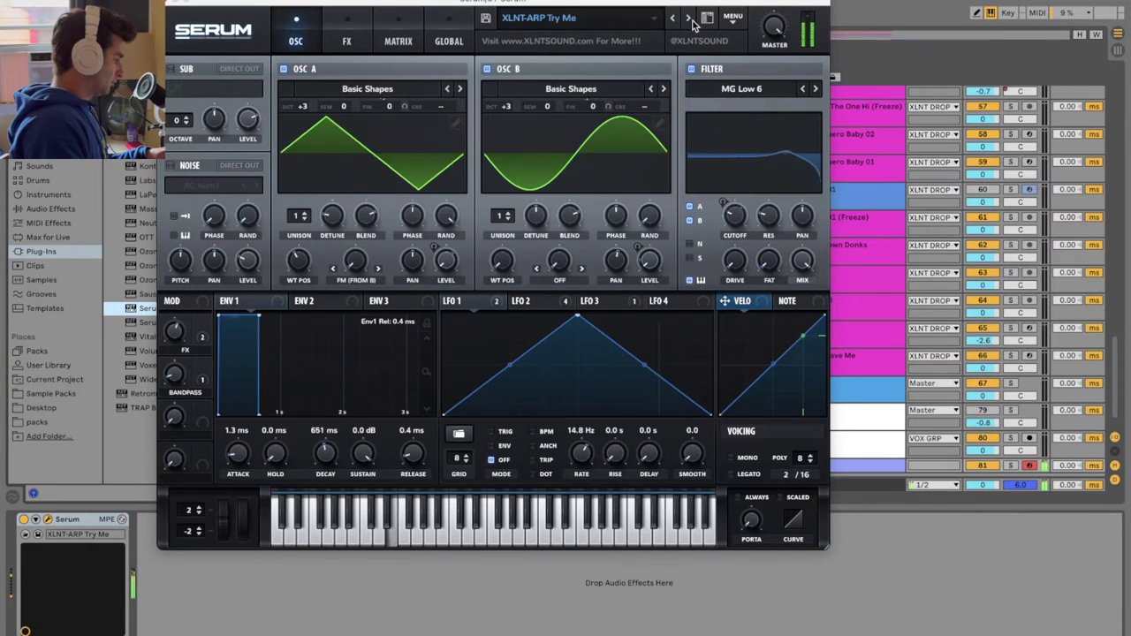
Audition the XLNT Gorilla bass presets from XLNT-BS Automatic Yes through Bangarang Scream and Best Friends to Better Than Hollow.
{"action": "left_click", "coordinate": [618, 21]}
{"action": "mouse_move", "coordinate": [763, 592]}
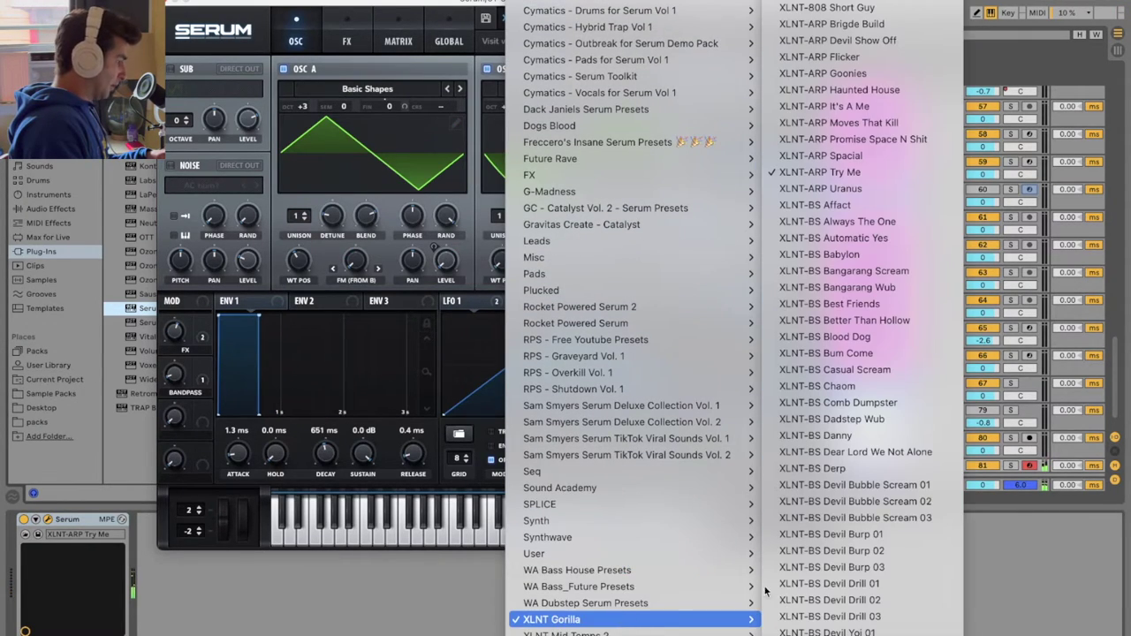
{"action": "left_click", "coordinate": [891, 239]}
{"action": "left_click", "coordinate": [688, 17]}
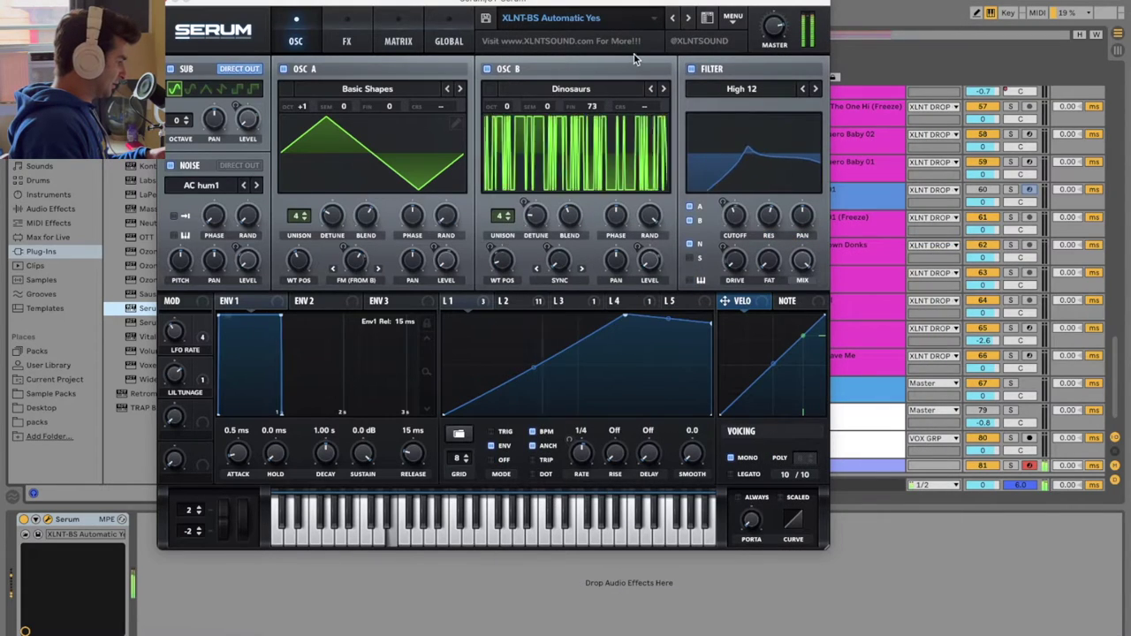
{"action": "left_click", "coordinate": [688, 18]}
{"action": "left_click", "coordinate": [686, 19]}
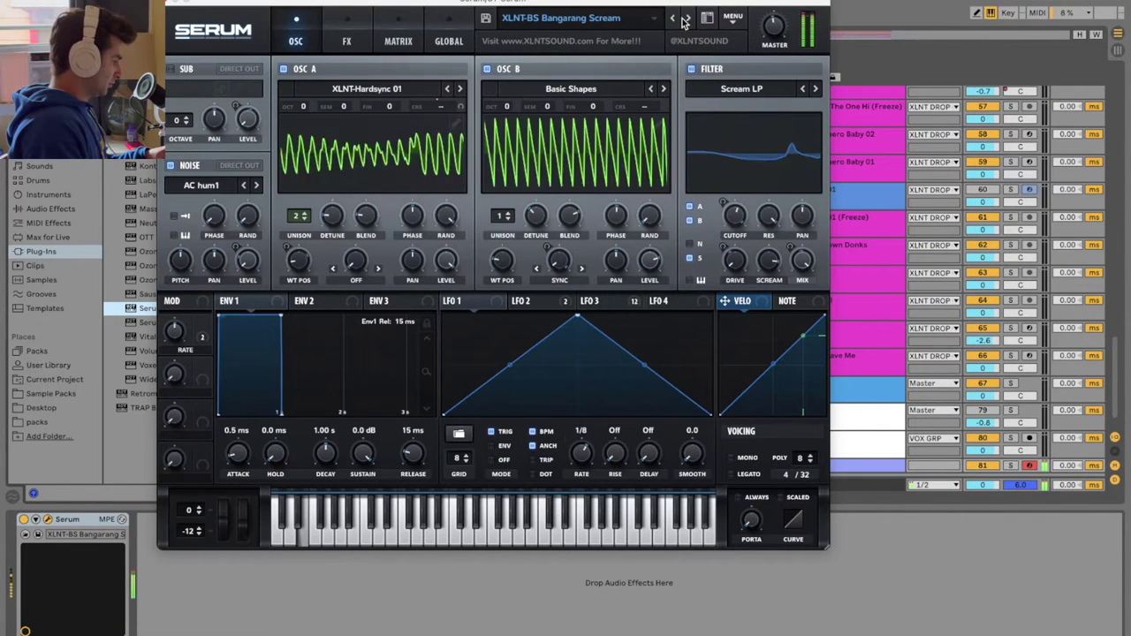
{"action": "left_click", "coordinate": [686, 18]}
{"action": "left_click", "coordinate": [685, 19]}
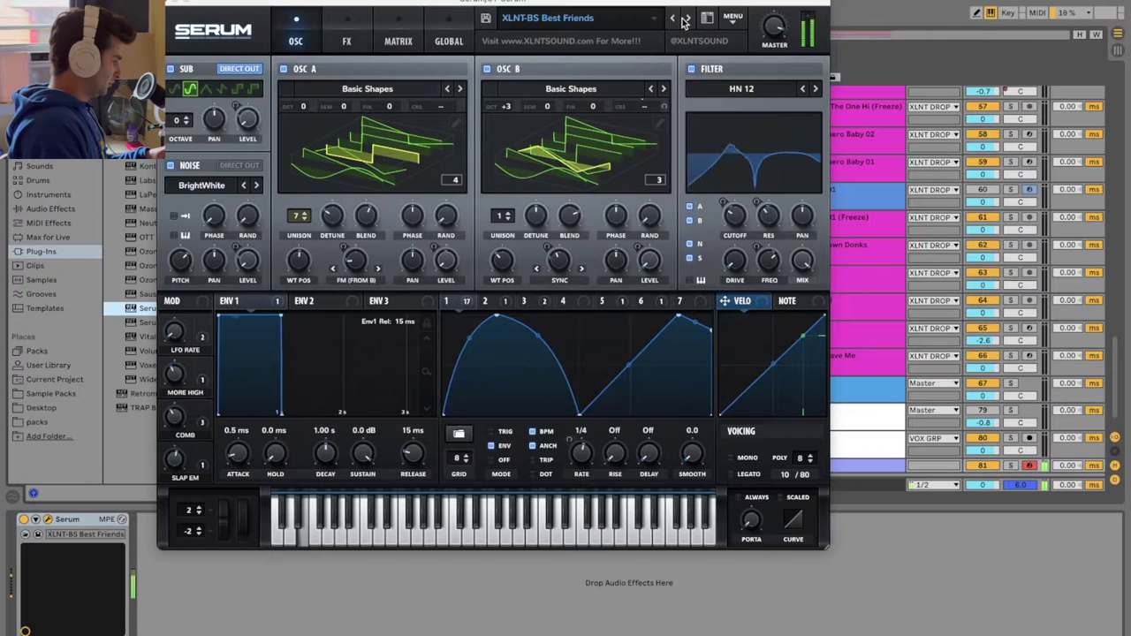
{"action": "left_click", "coordinate": [686, 18]}
Audition the XLNT-BS presets from Devil Burp 01 and 02 through Devil Drill 01 and 02.
{"action": "left_click", "coordinate": [654, 19]}
{"action": "scroll", "coordinate": [658, 477], "scroll_direction": "down", "scroll_amount": 4}
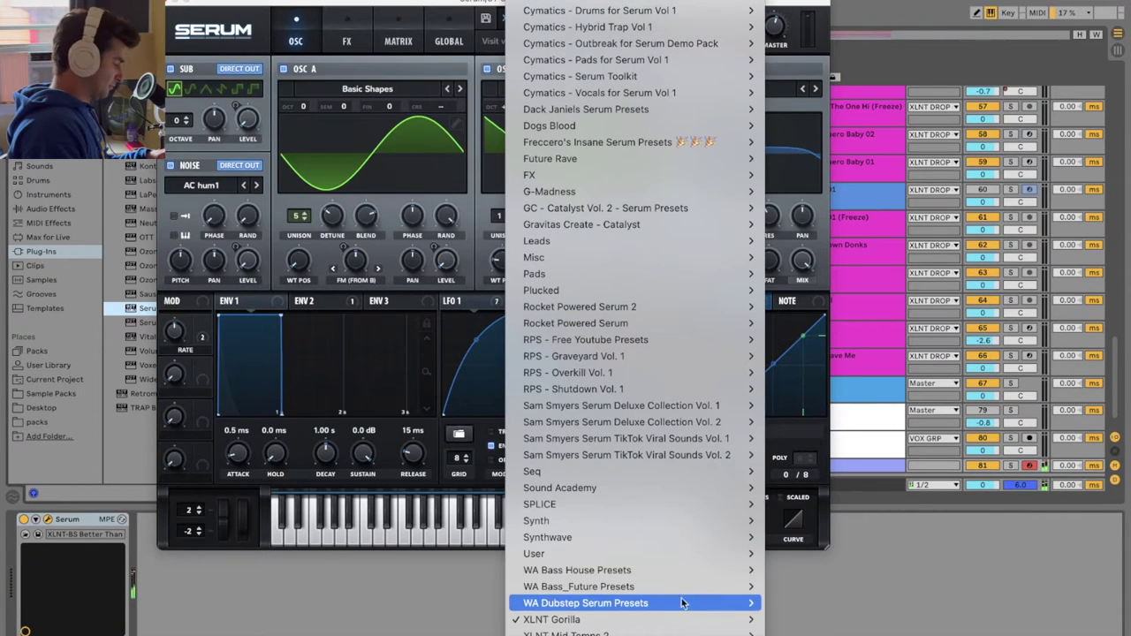
{"action": "mouse_move", "coordinate": [687, 622]}
{"action": "scroll", "coordinate": [833, 372], "scroll_direction": "down", "scroll_amount": 9}
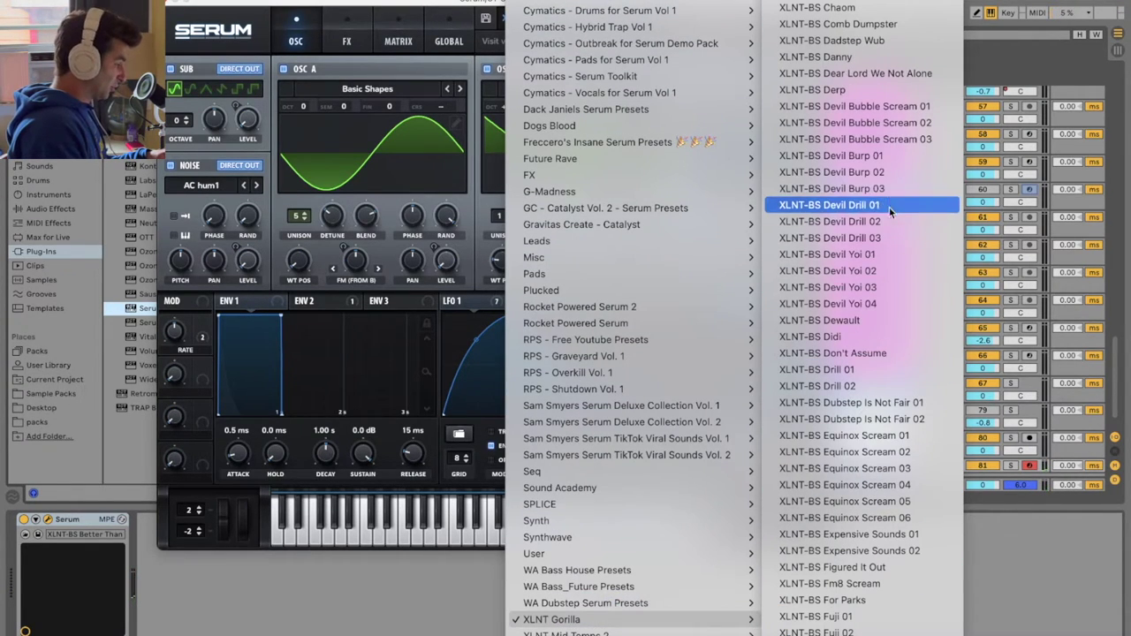
{"action": "left_click", "coordinate": [831, 155]}
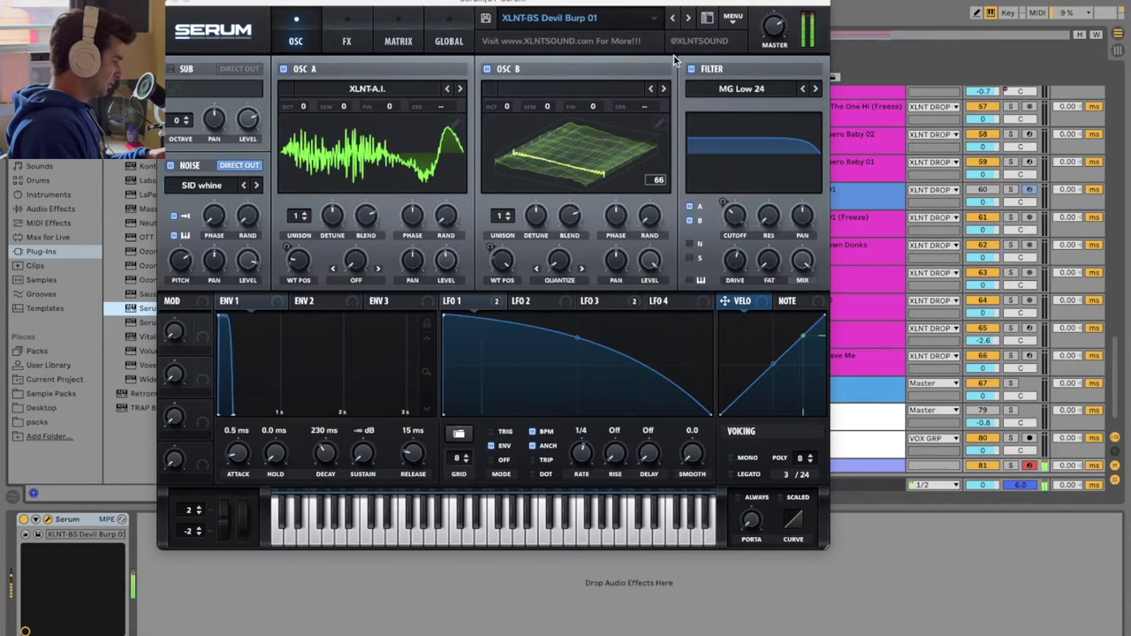
{"action": "left_click", "coordinate": [687, 20]}
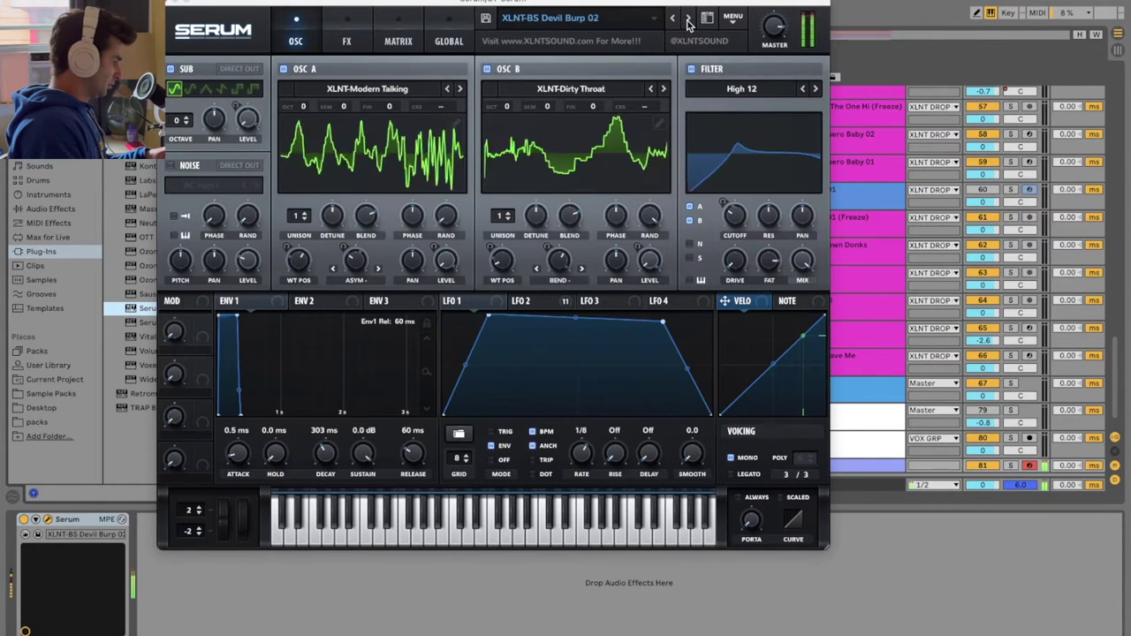
{"action": "left_click", "coordinate": [687, 20]}
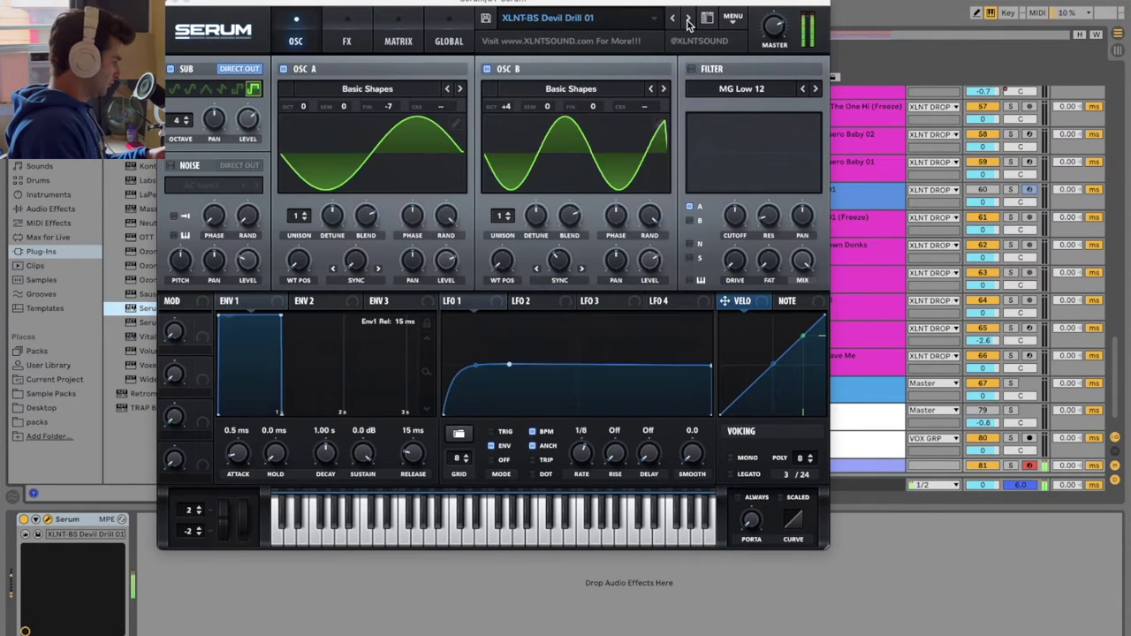
{"action": "left_click", "coordinate": [687, 20]}
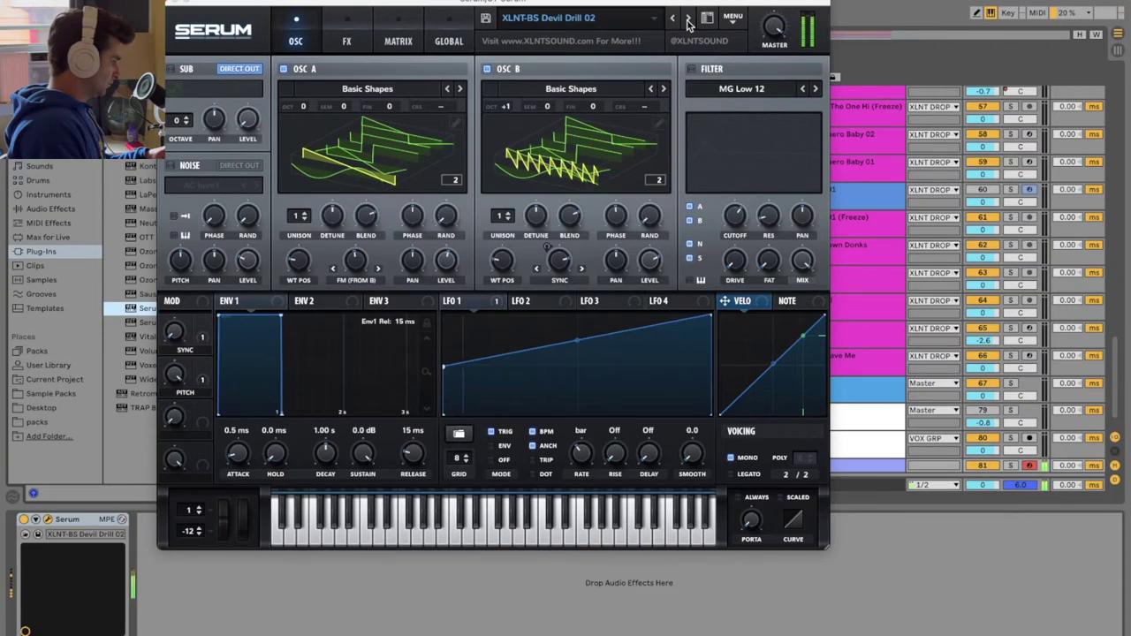
Browse further down the XLNT Gorilla bass presets, load XLNT-BS Red Lips Bite 01 and dismiss the missing-noise message.
{"action": "left_click", "coordinate": [619, 29]}
{"action": "mouse_move", "coordinate": [575, 619]}
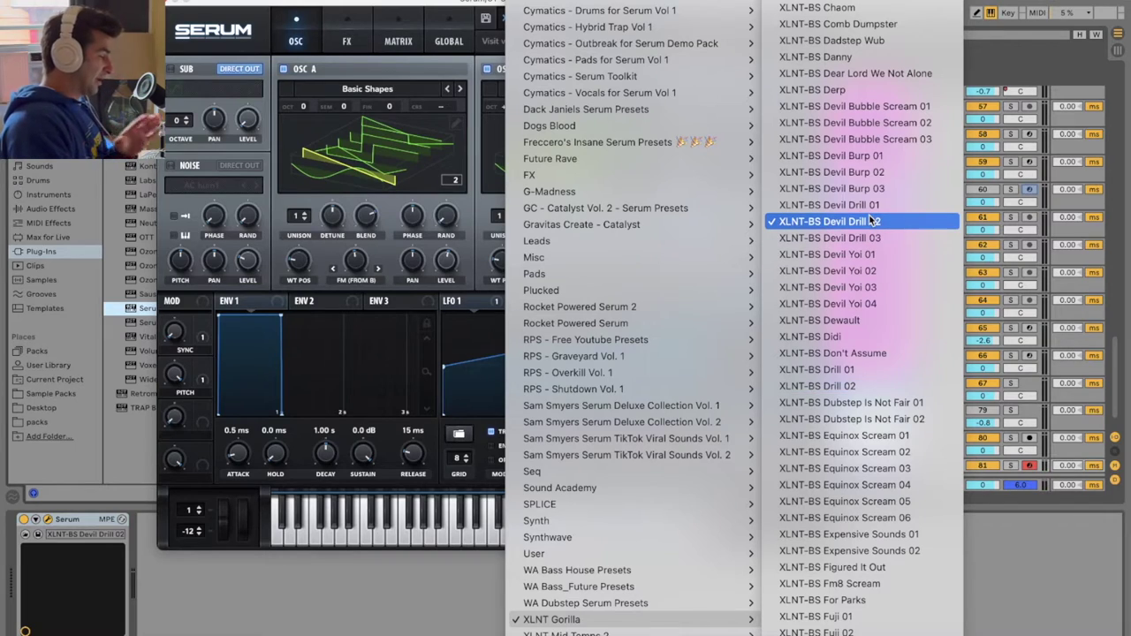
{"action": "scroll", "coordinate": [870, 221], "scroll_direction": "down", "scroll_amount": 10}
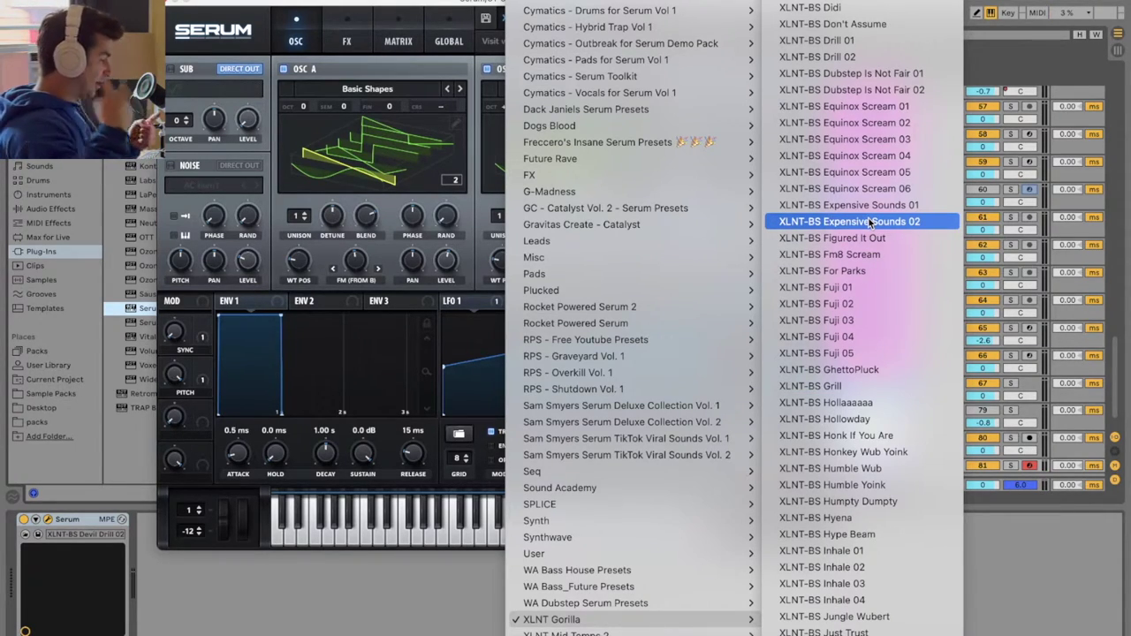
{"action": "scroll", "coordinate": [869, 221], "scroll_direction": "down", "scroll_amount": 10}
{"action": "scroll", "coordinate": [869, 230], "scroll_direction": "down", "scroll_amount": 5}
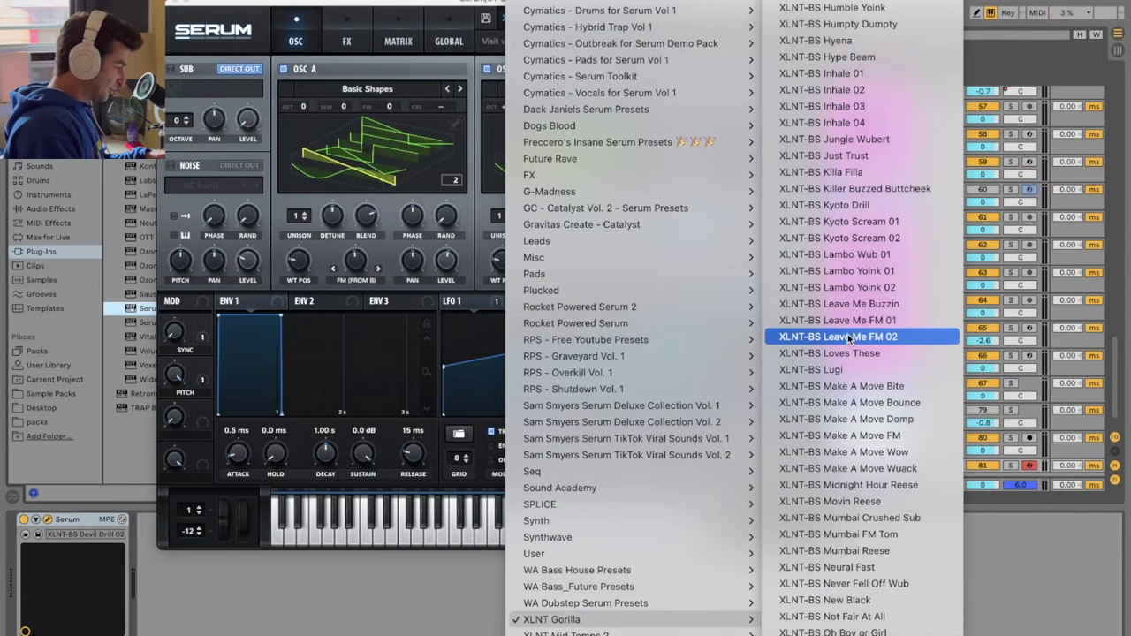
{"action": "scroll", "coordinate": [852, 339], "scroll_direction": "down", "scroll_amount": 11}
{"action": "left_click", "coordinate": [868, 405]}
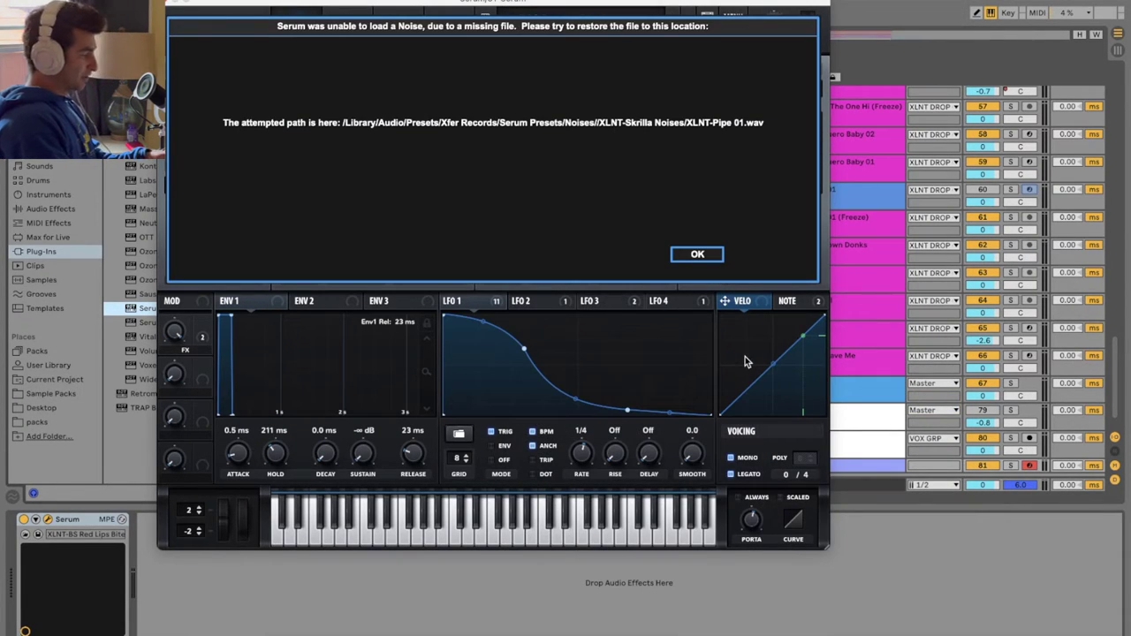
{"action": "left_click", "coordinate": [707, 253]}
Load the XLNT-BS Sweat Scream 02 preset from XLNT Gorilla and show its LFO 2 shape.
{"action": "left_click", "coordinate": [621, 24]}
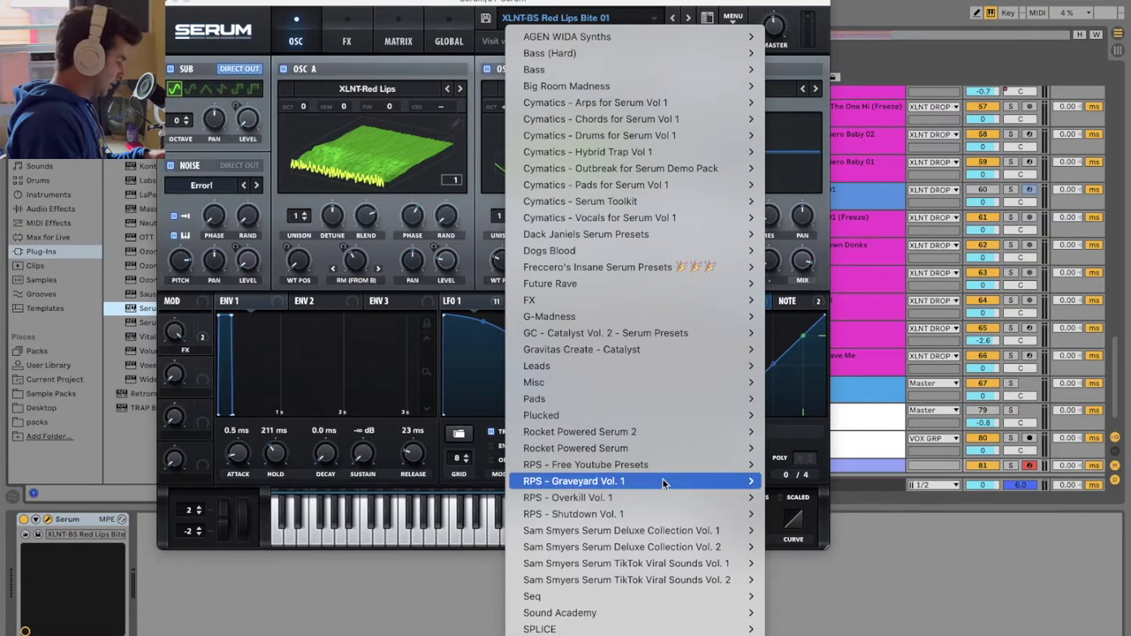
{"action": "mouse_move", "coordinate": [672, 620]}
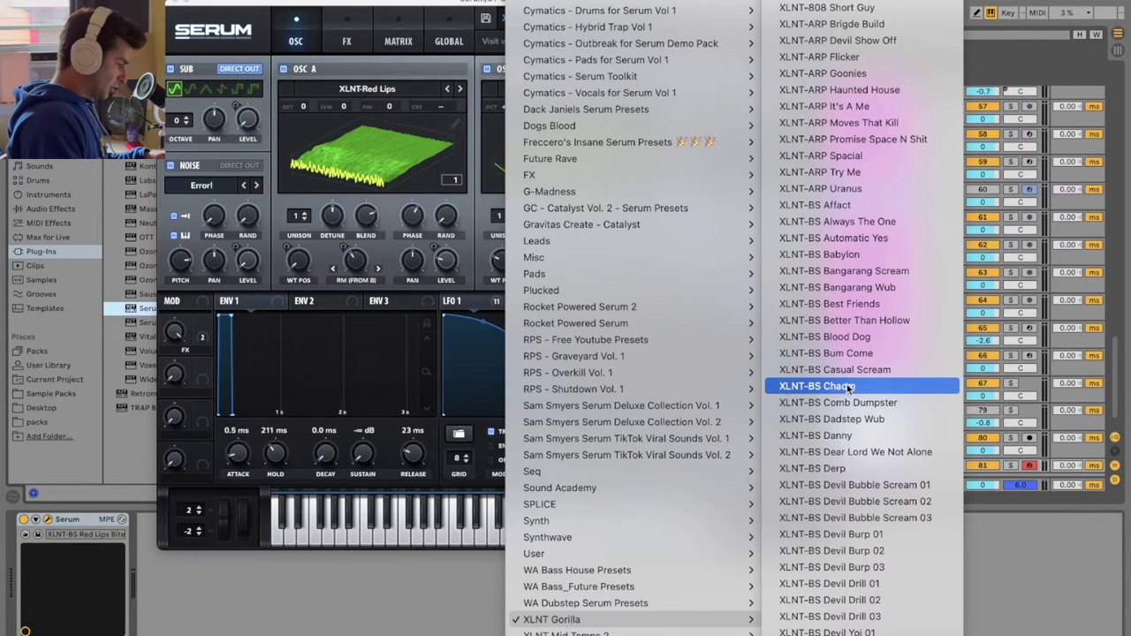
{"action": "scroll", "coordinate": [840, 397], "scroll_direction": "down", "scroll_amount": 15}
{"action": "left_click", "coordinate": [892, 228]}
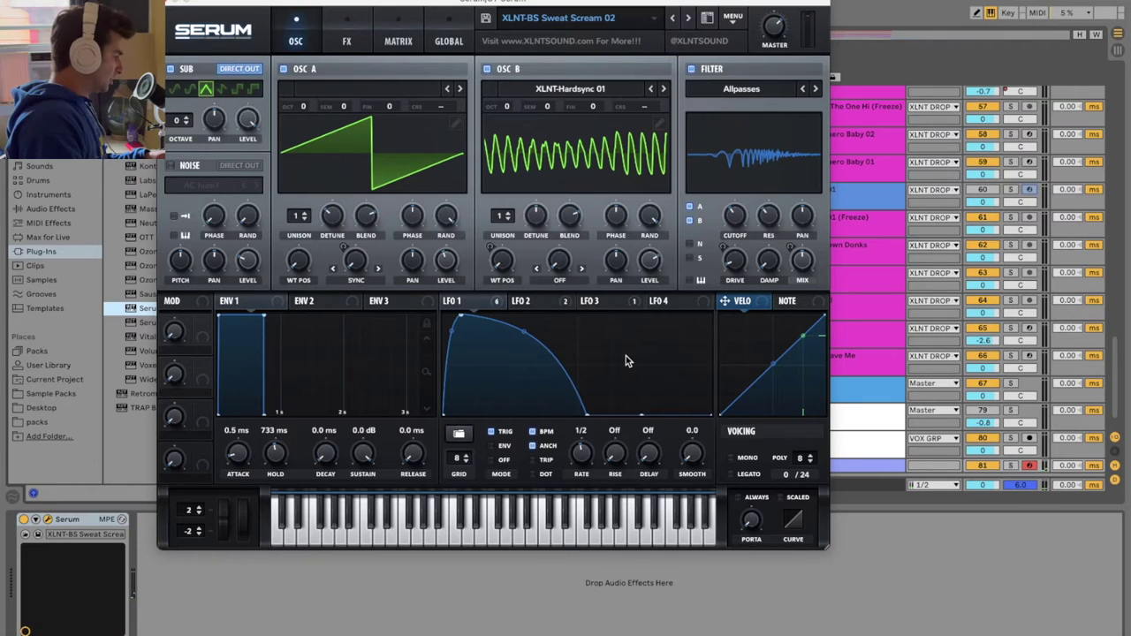
{"action": "left_click", "coordinate": [553, 310]}
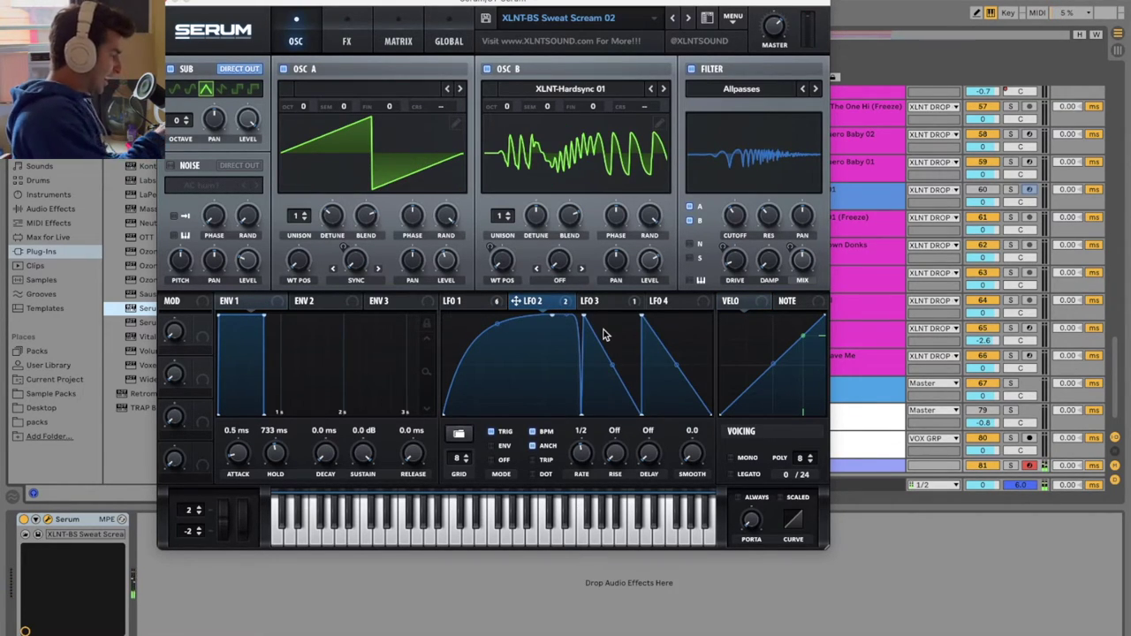
Add an audio track below the Serum track and bring the Serum plugin back up.
{"action": "left_click_drag", "start_coordinate": [180, 8], "coordinate": [125, 0]}
{"action": "right_click", "coordinate": [835, 439]}
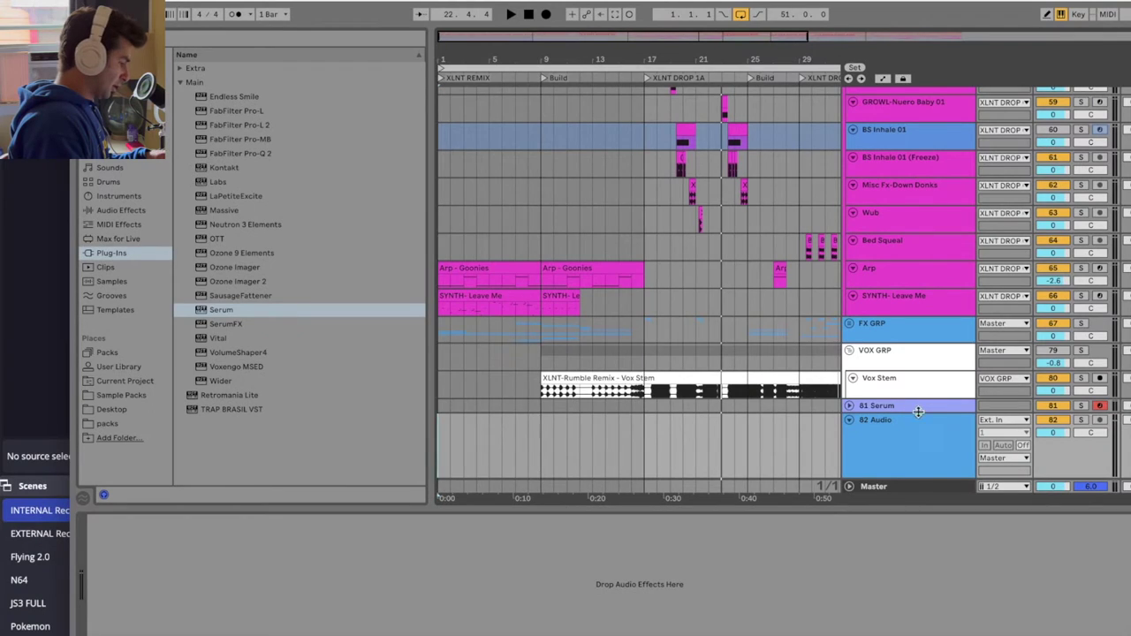
{"action": "left_click", "coordinate": [918, 411]}
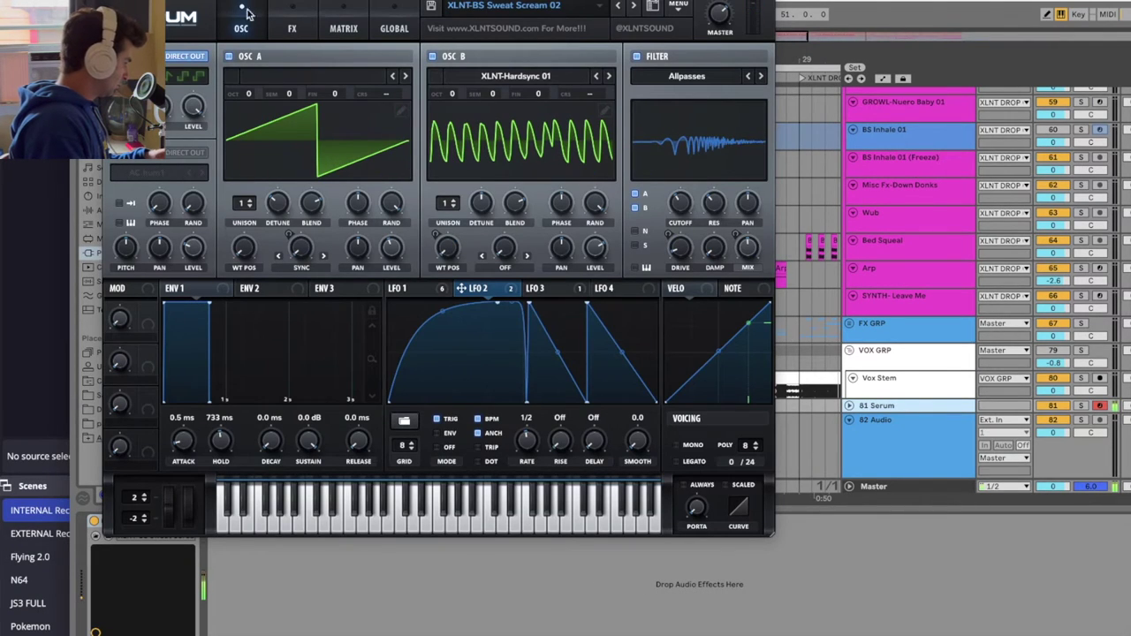
Render an E0 note of Sweat Scream 02 from Serum onto the new audio track at bar 9.
{"action": "left_click_drag", "start_coordinate": [160, 0], "coordinate": [1008, 6]}
{"action": "left_click_drag", "start_coordinate": [724, 305], "coordinate": [543, 433]}
{"action": "left_click_drag", "start_coordinate": [543, 61], "coordinate": [542, 195]}
Trim the Sweat Scream clip to one beat from bar 9 on a 1/8 grid and play it soloed.
{"action": "right_click", "coordinate": [454, 439]}
{"action": "left_click", "coordinate": [479, 590]}
{"action": "left_click", "coordinate": [477, 443]}
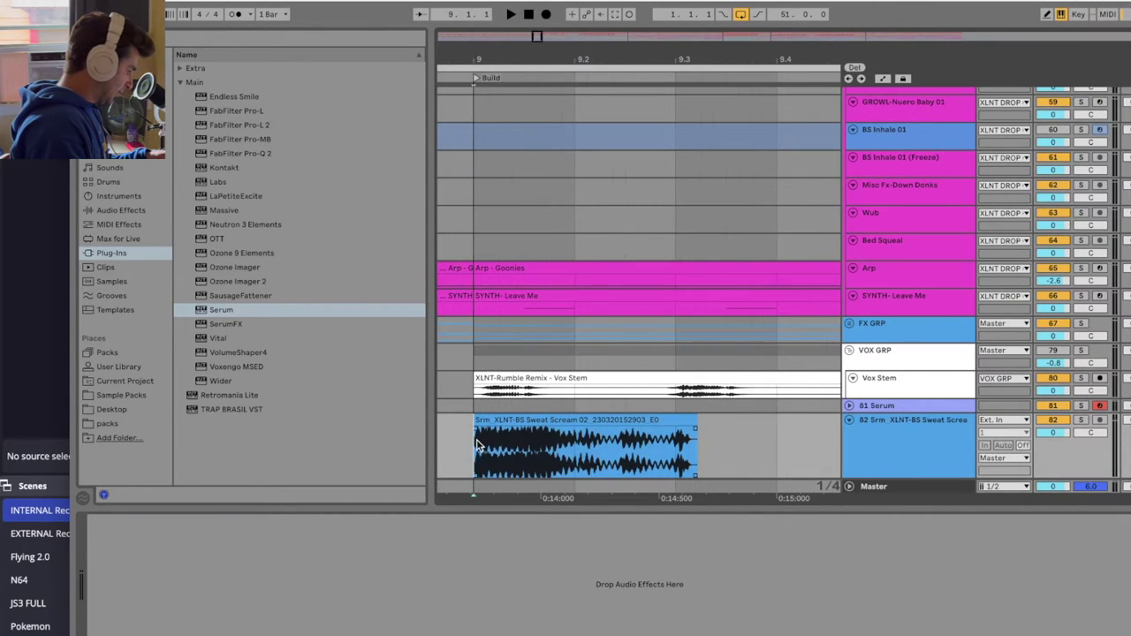
{"action": "right_click", "coordinate": [488, 440]}
{"action": "left_click", "coordinate": [533, 591]}
{"action": "mouse_move", "coordinate": [476, 419]}
{"action": "left_mouse_down"}
{"action": "mouse_move", "coordinate": [578, 419]}
{"action": "mouse_move", "coordinate": [495, 426]}
{"action": "left_mouse_up"}
{"action": "left_click", "coordinate": [1083, 419]}
{"action": "key", "text": "space"}
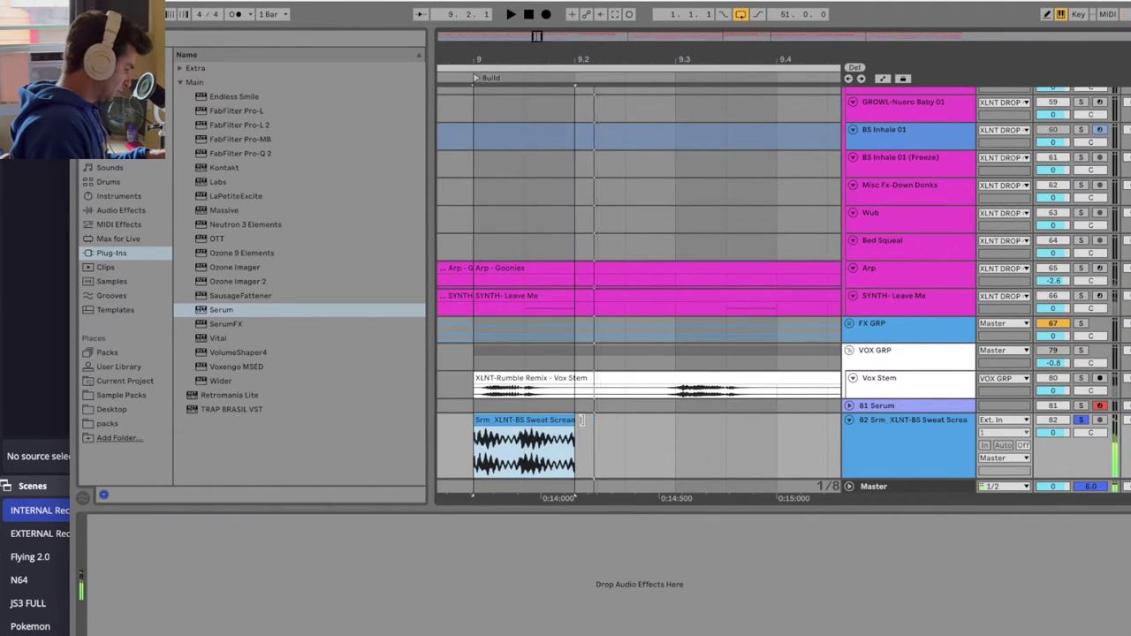
Duplicate the one-beat Sweat Scream clip twice and play back the three repeats.
{"action": "key", "text": "ctrl+d"}
{"action": "key", "text": "ctrl+d"}
{"action": "key", "text": "space"}
{"action": "key", "text": "minus"}
{"action": "left_click_drag", "start_coordinate": [482, 59], "coordinate": [482, 40]}
{"action": "left_click", "coordinate": [481, 73]}
{"action": "key", "text": "space"}
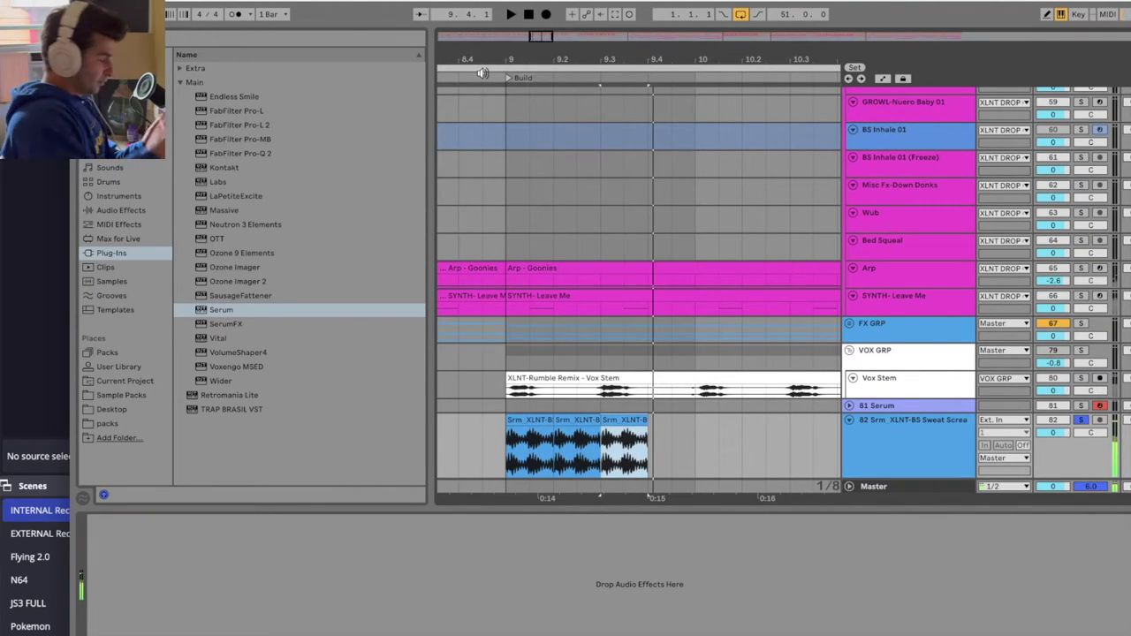
Reopen Serum from track 81, move its window clear of the mixer controls and solo the track.
{"action": "left_click", "coordinate": [945, 407]}
{"action": "left_click_drag", "start_coordinate": [713, 13], "coordinate": [520, 11]}
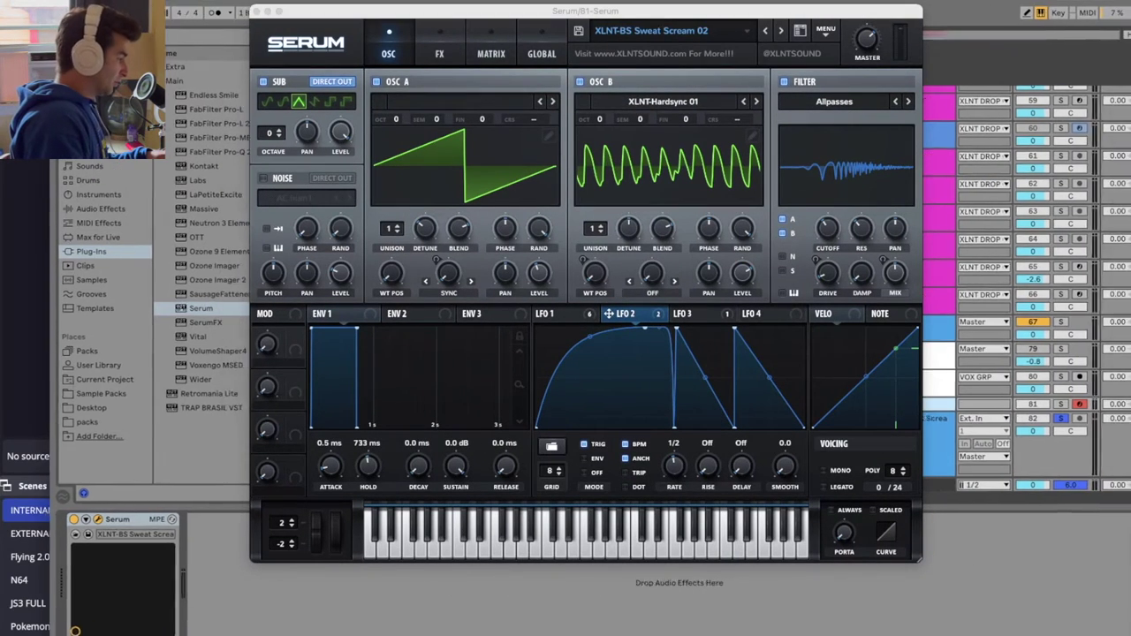
{"action": "left_click_drag", "start_coordinate": [710, 16], "coordinate": [603, 5]}
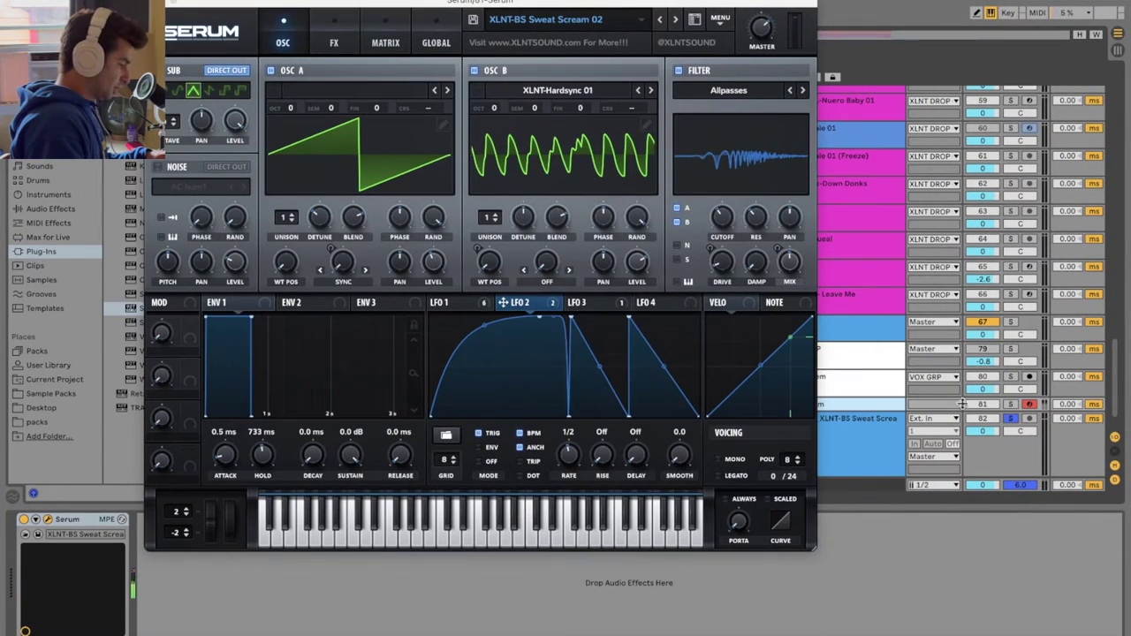
{"action": "left_click", "coordinate": [1010, 404]}
Load the XLNT-CHORD Promise Tube Saw preset from the XLNT Gorilla bank and audition it.
{"action": "left_click", "coordinate": [545, 18]}
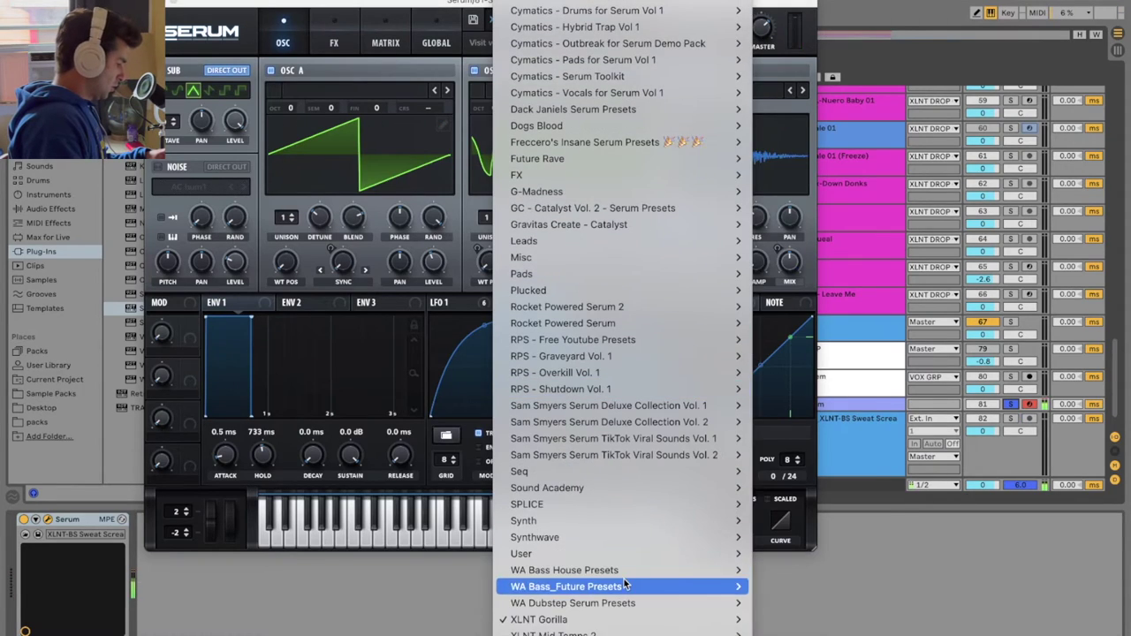
{"action": "mouse_move", "coordinate": [645, 625]}
{"action": "scroll", "coordinate": [848, 499], "scroll_direction": "down", "scroll_amount": 20}
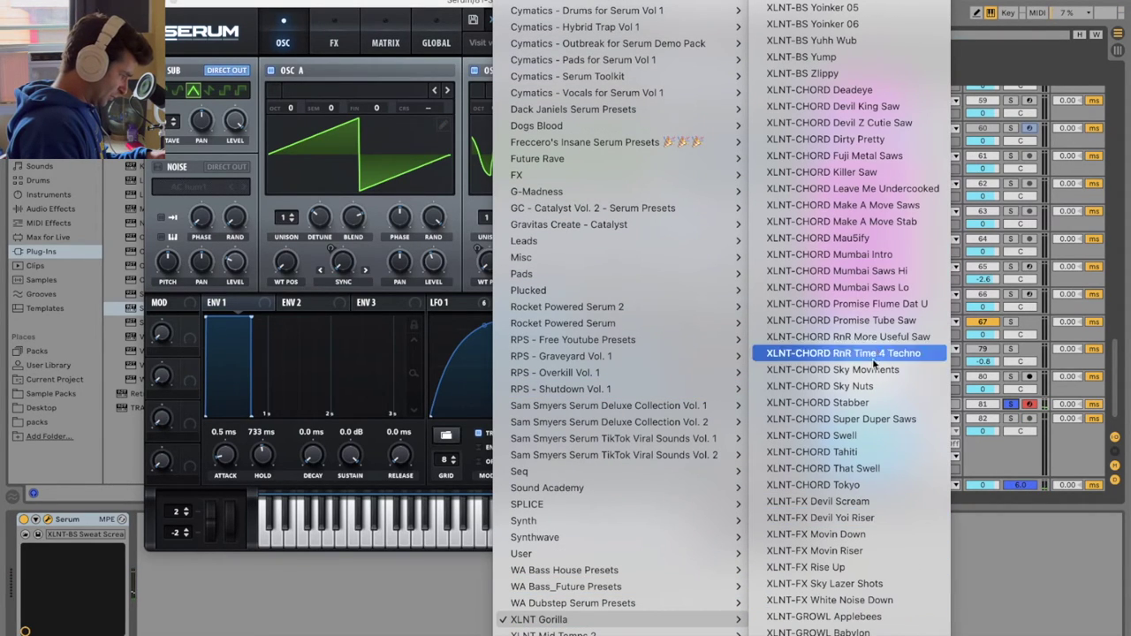
{"action": "left_click", "coordinate": [883, 327]}
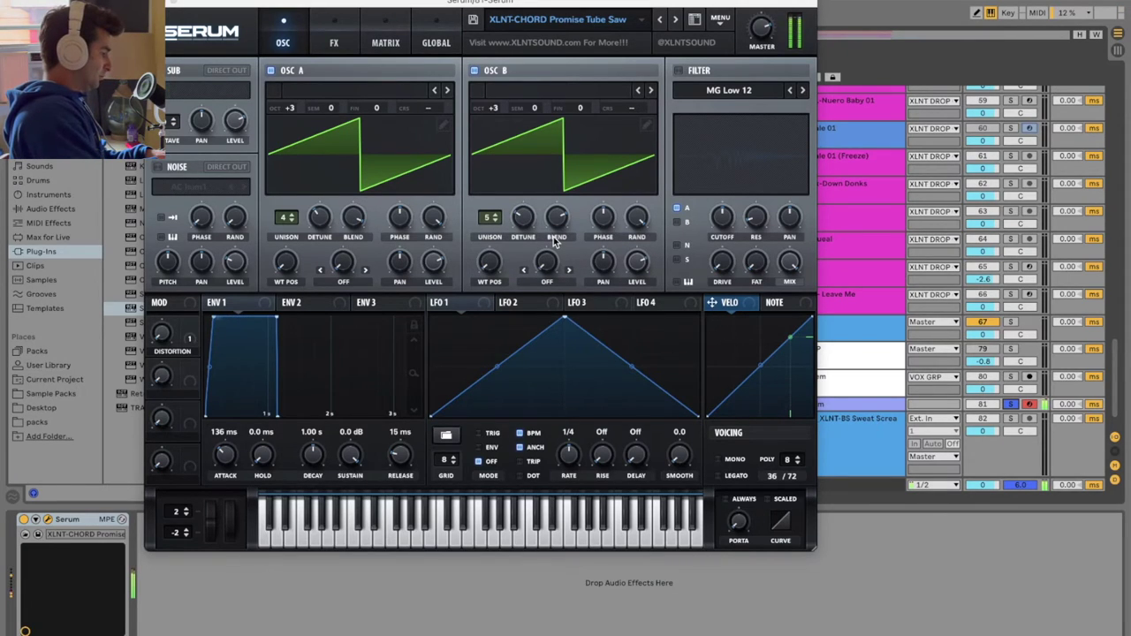
Load the XLNT-GROWL Equinox Drop 03 preset from the XLNT Gorilla bank and audition it.
{"action": "left_click", "coordinate": [595, 18]}
{"action": "mouse_move", "coordinate": [654, 620]}
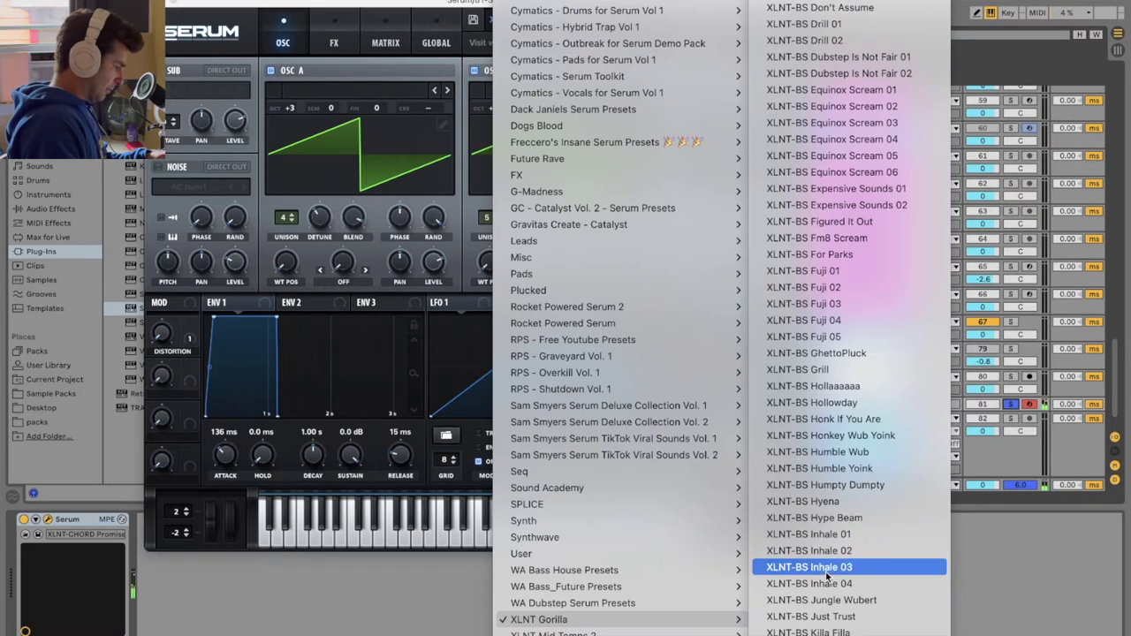
{"action": "scroll", "coordinate": [849, 354], "scroll_direction": "down", "scroll_amount": 20}
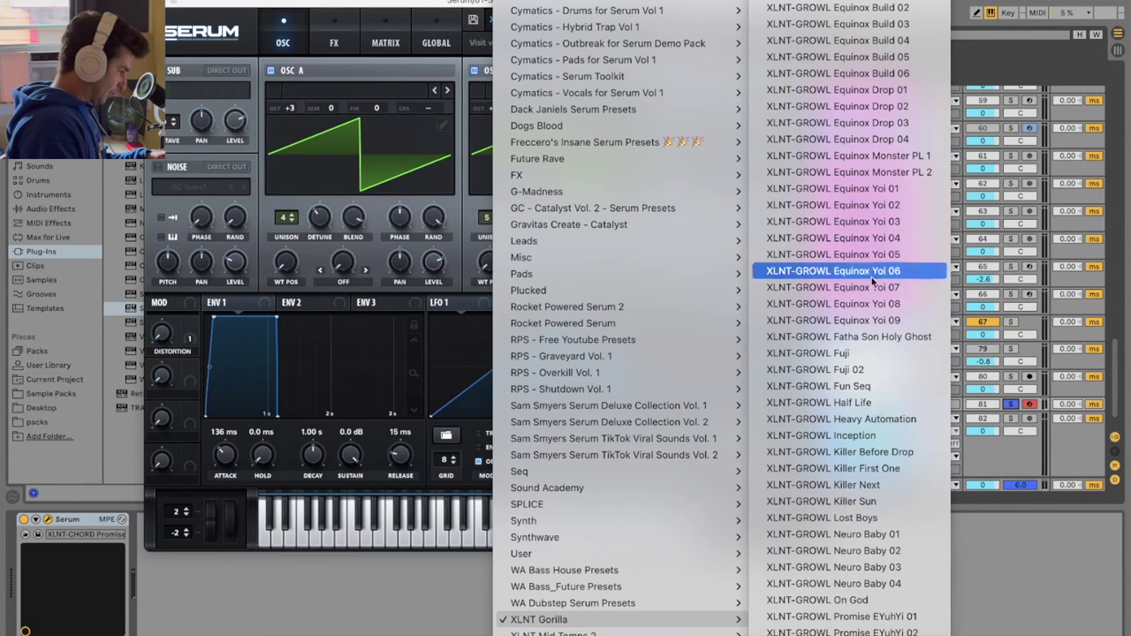
{"action": "left_click", "coordinate": [874, 123]}
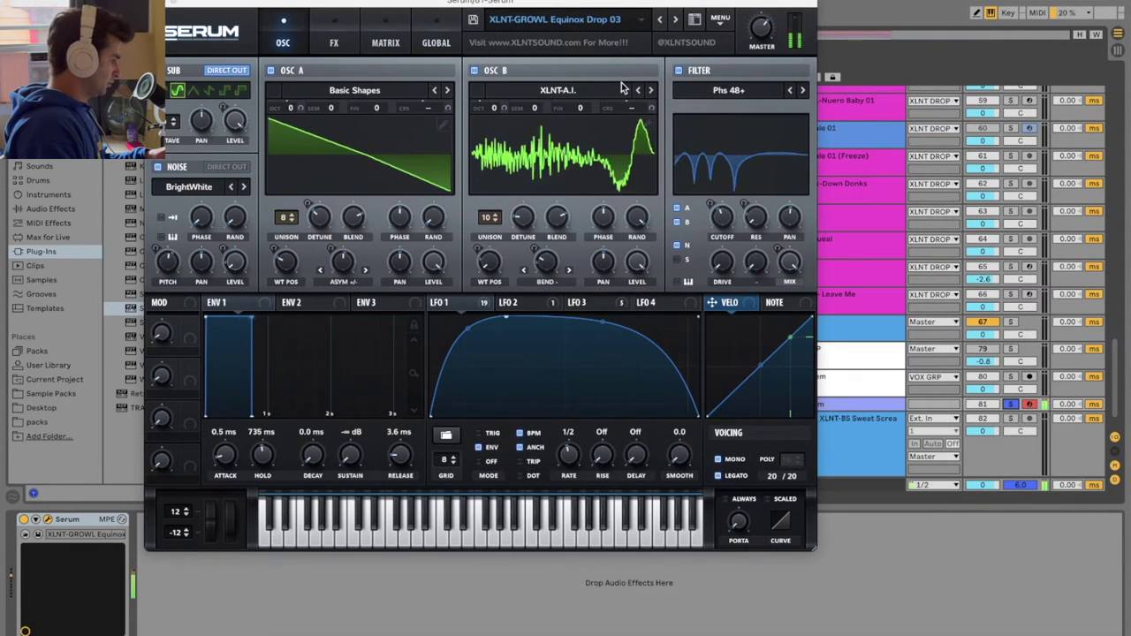
Step forward through the growl presets after Equinox Drop 03, auditioning Equinox Monster PL 1 and the ones following it.
{"action": "left_click", "coordinate": [676, 19]}
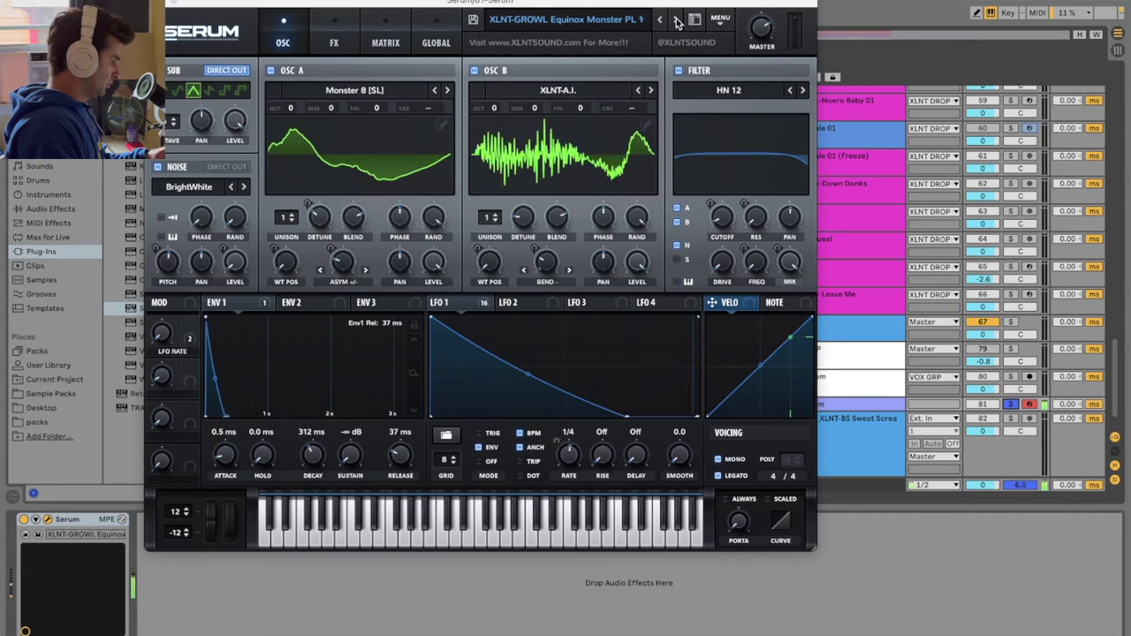
{"action": "left_click", "coordinate": [676, 19]}
{"action": "left_click", "coordinate": [676, 19]}
{"action": "left_click", "coordinate": [676, 20]}
{"action": "left_click", "coordinate": [677, 20]}
{"action": "left_click", "coordinate": [677, 21]}
Load the XLNT-BS Didi bass preset and audition it.
{"action": "left_click", "coordinate": [629, 20]}
{"action": "mouse_move", "coordinate": [657, 606]}
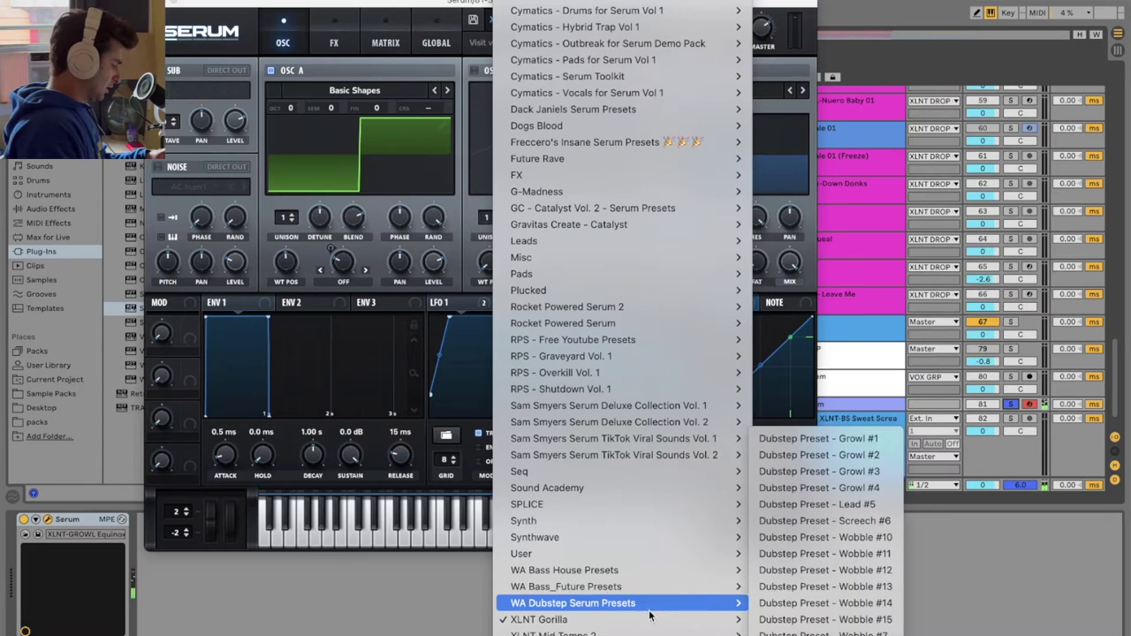
{"action": "left_click", "coordinate": [827, 511]}
{"action": "left_click", "coordinate": [546, 21]}
{"action": "left_click", "coordinate": [552, 11]}
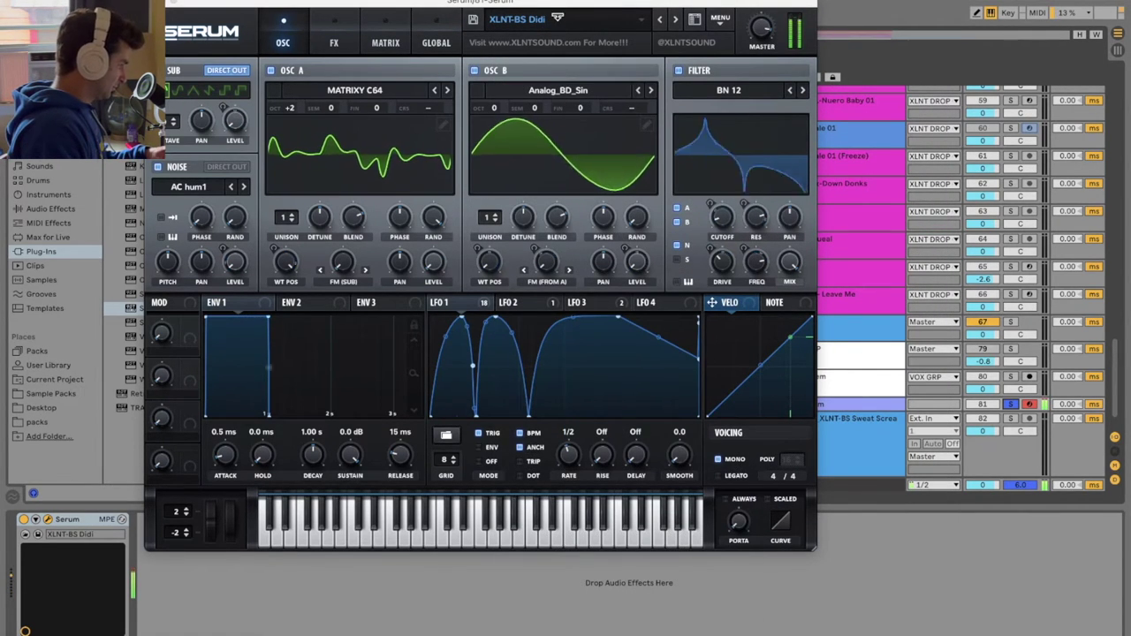
Load the XLNT-LD Arabian Knights lead preset from the XLNT Gorilla bank and audition it.
{"action": "left_click", "coordinate": [549, 14]}
{"action": "mouse_move", "coordinate": [652, 618]}
{"action": "scroll", "coordinate": [873, 508], "scroll_direction": "down", "scroll_amount": 20}
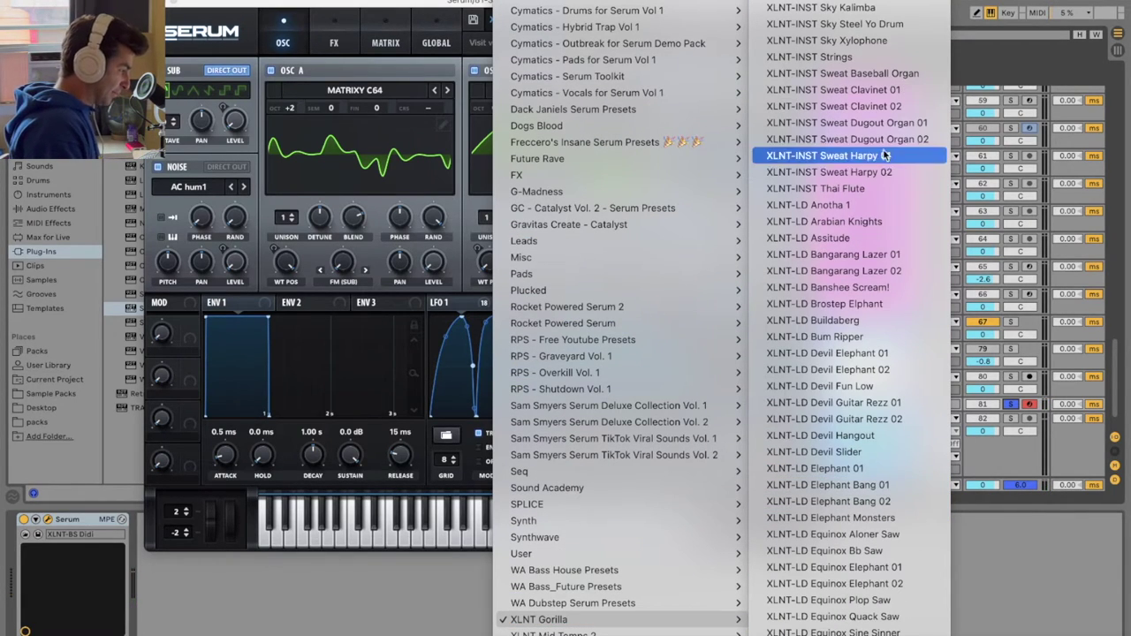
{"action": "scroll", "coordinate": [868, 257], "scroll_direction": "down", "scroll_amount": 2}
{"action": "left_click", "coordinate": [909, 191]}
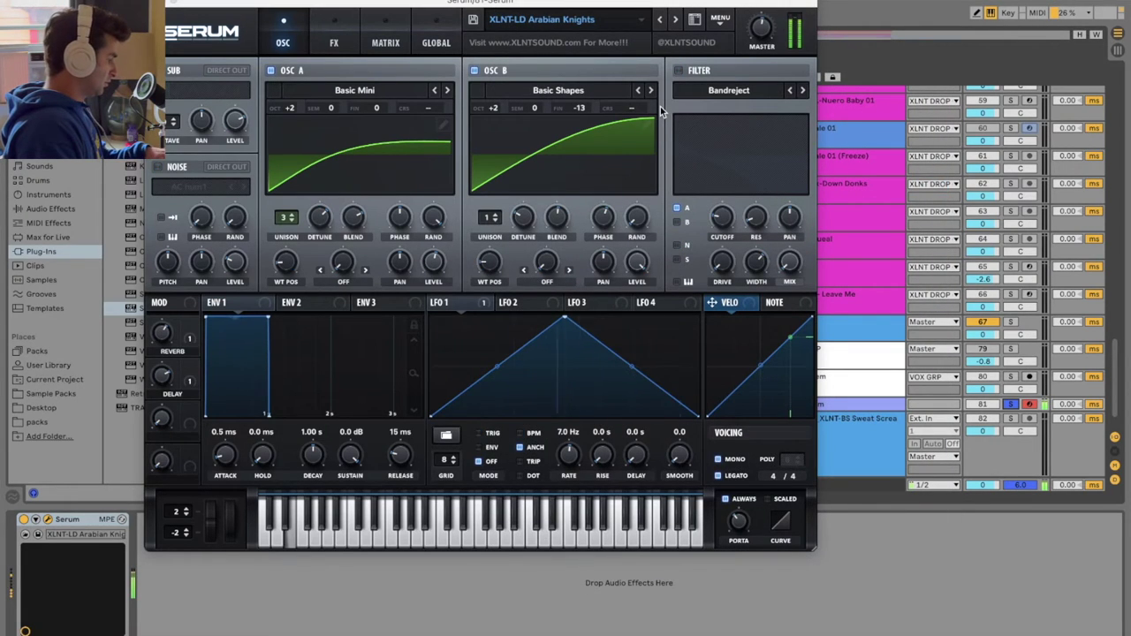
Audition the following lead presets one by one, from XLNT-LD Assitude through Banshee Scream!, Brostep Elphant and Buildaberg to Devil Elephant 01.
{"action": "left_click", "coordinate": [675, 19]}
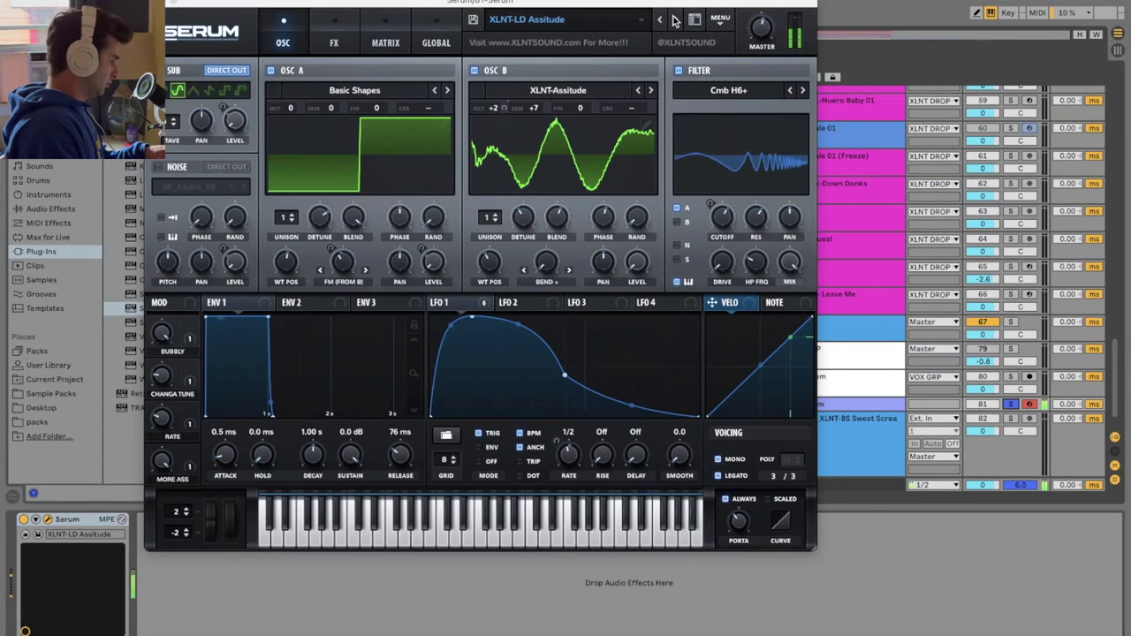
{"action": "left_click", "coordinate": [676, 19]}
{"action": "left_click", "coordinate": [675, 19]}
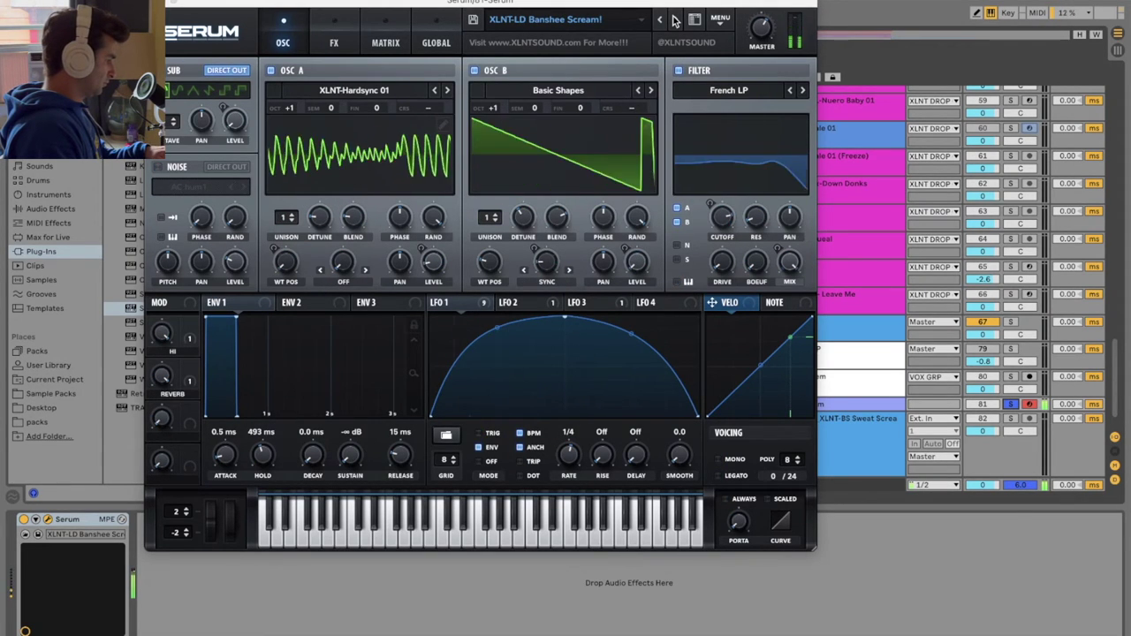
{"action": "left_click", "coordinate": [675, 20]}
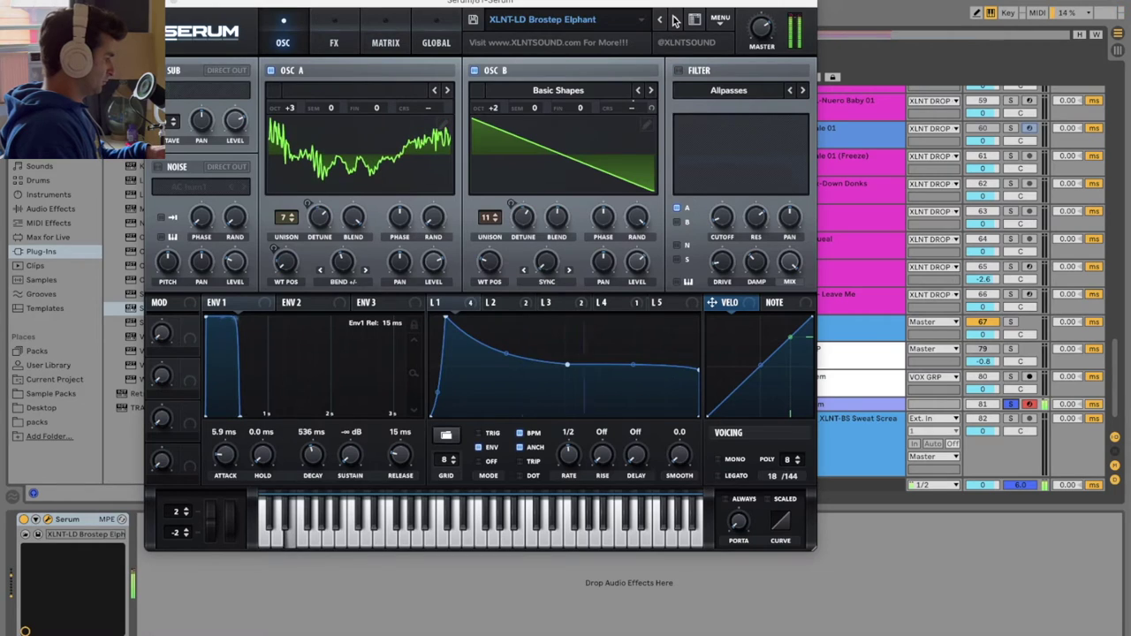
{"action": "left_click", "coordinate": [676, 19]}
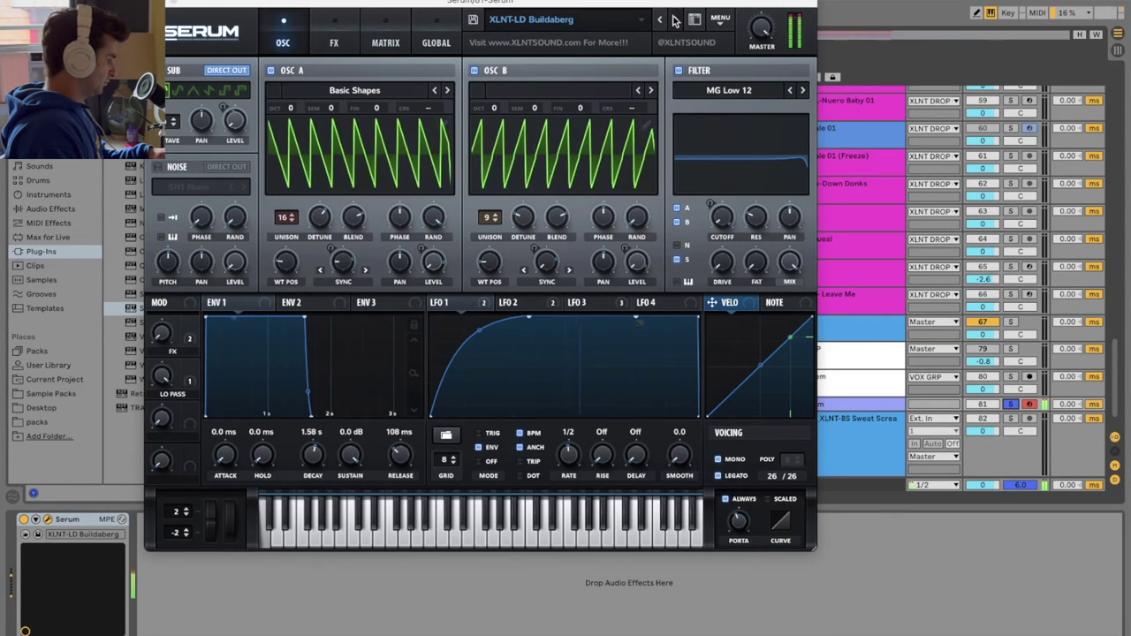
{"action": "left_click", "coordinate": [675, 19]}
{"action": "left_click", "coordinate": [675, 19]}
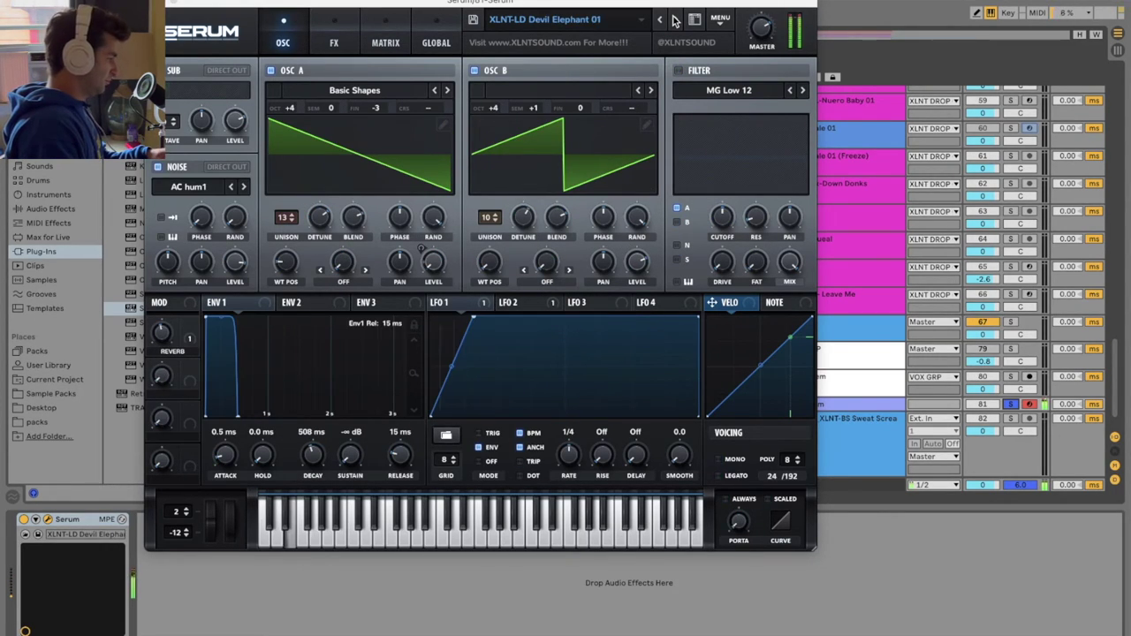
Load the XLNT-INST Sweat Clavinet 01 preset from the XLNT Gorilla bank and audition it.
{"action": "left_click", "coordinate": [619, 20]}
{"action": "mouse_move", "coordinate": [618, 619]}
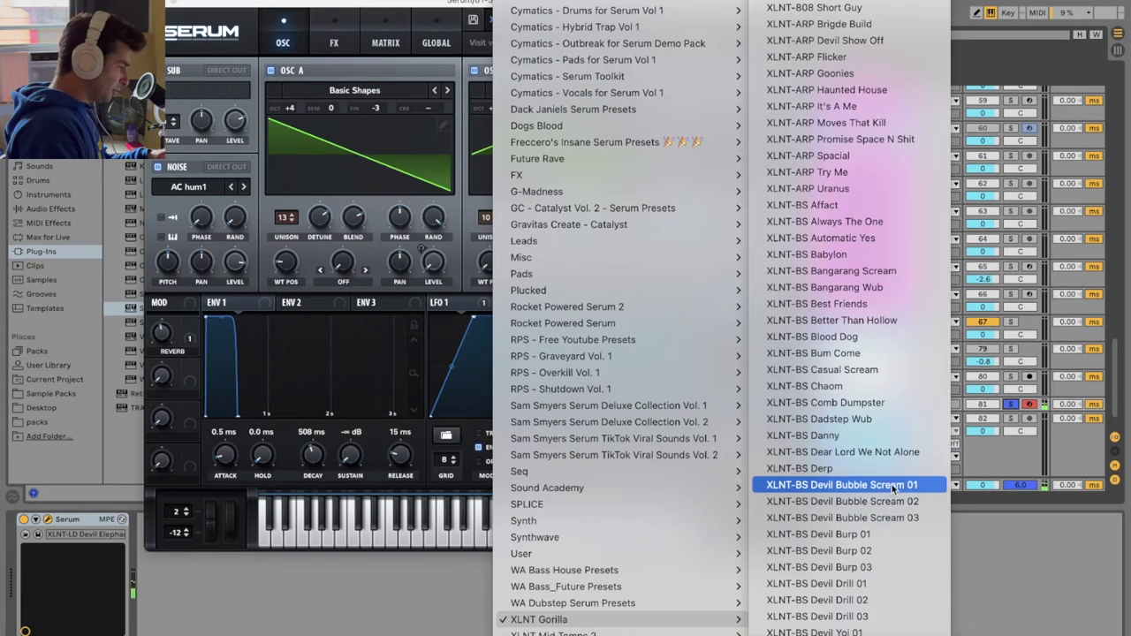
{"action": "scroll", "coordinate": [939, 535], "scroll_direction": "down", "scroll_amount": 20}
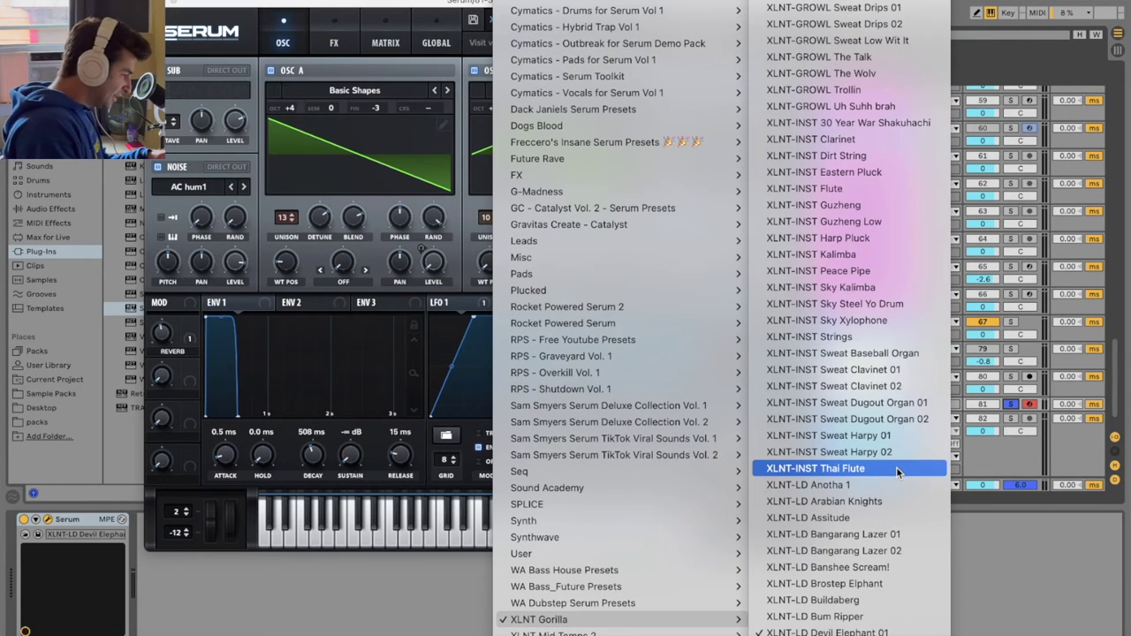
{"action": "scroll", "coordinate": [913, 441], "scroll_direction": "down", "scroll_amount": 1}
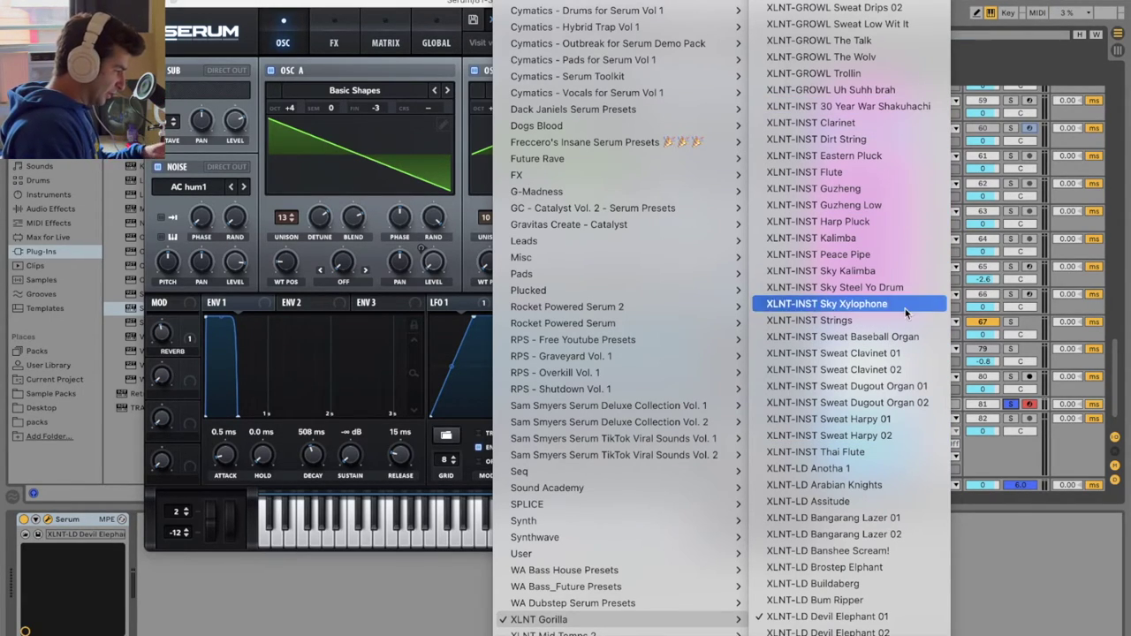
{"action": "left_click", "coordinate": [901, 358]}
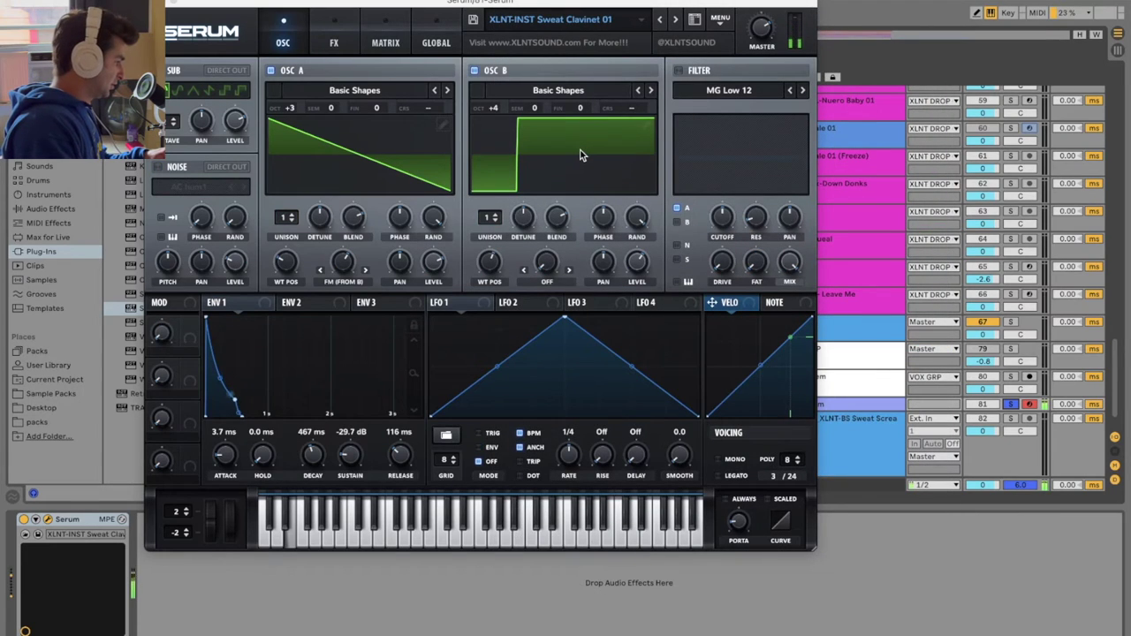
Step back through the instrument presets from Sweat Baseball Organ and Strings to Sky Steel Yo Drum, auditioning them.
{"action": "left_click", "coordinate": [660, 19]}
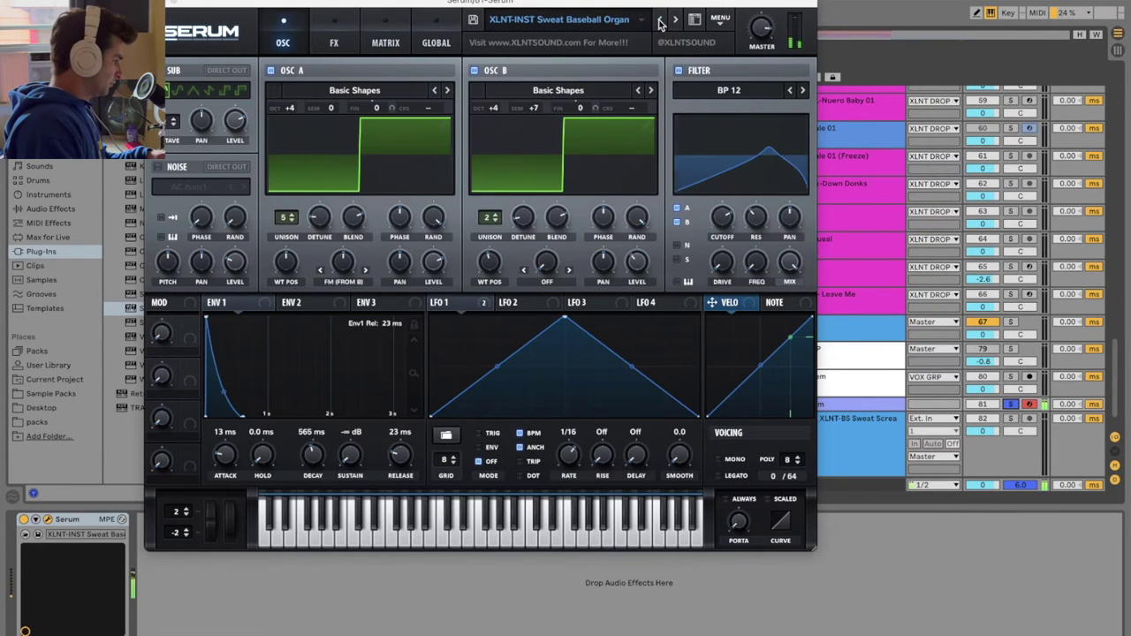
{"action": "left_click", "coordinate": [660, 19]}
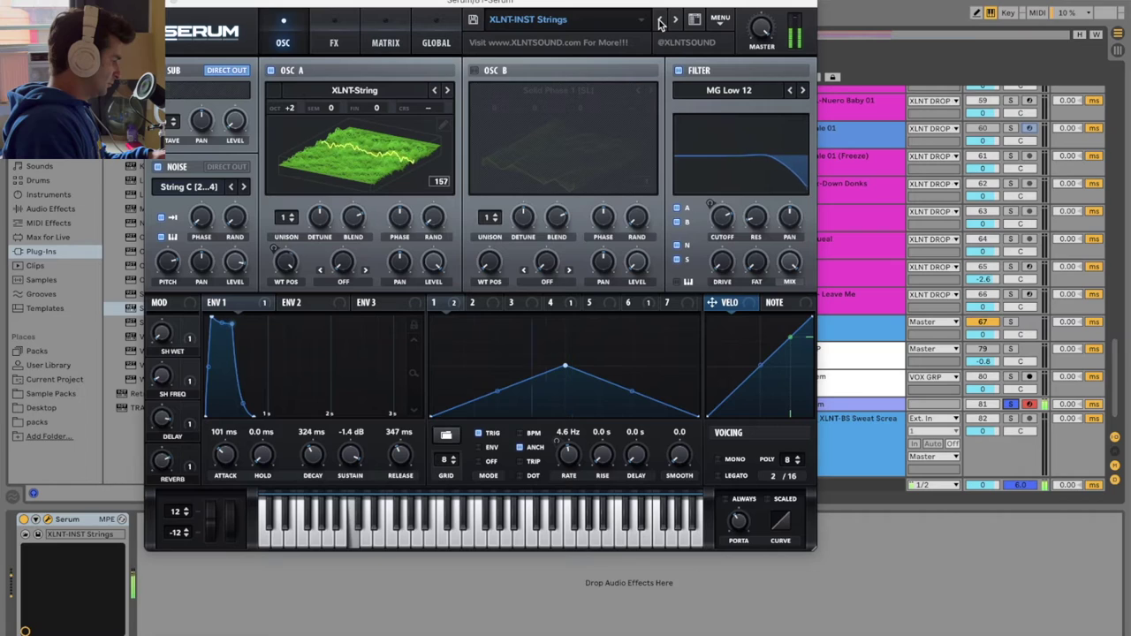
{"action": "left_click", "coordinate": [659, 19]}
{"action": "left_click", "coordinate": [659, 19]}
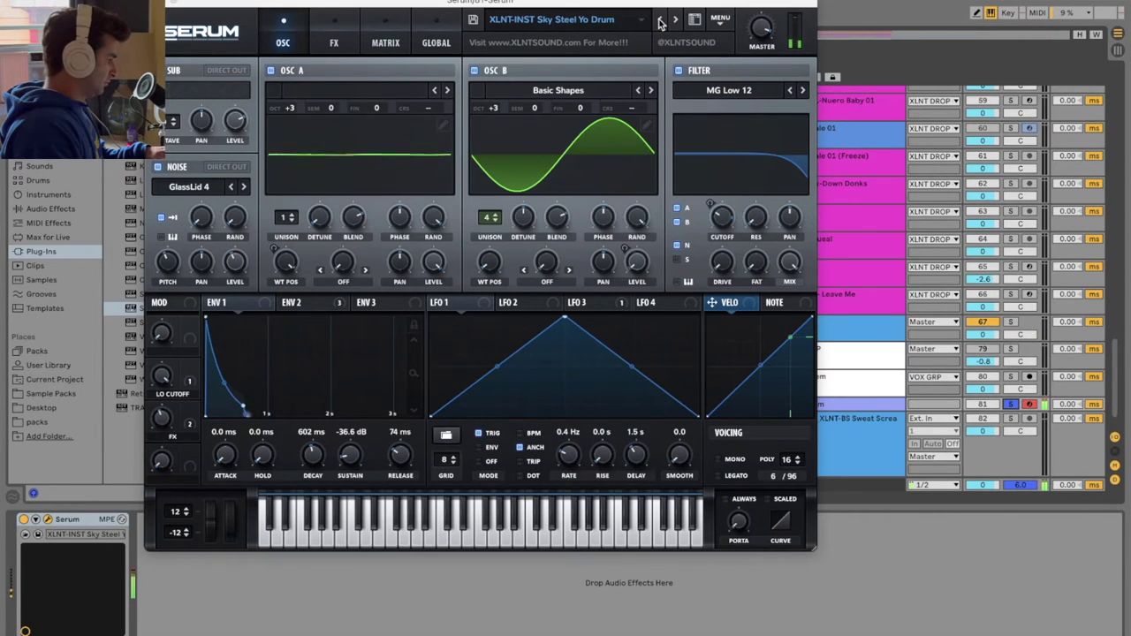
Load the XLNT-PL Alvin's Risk pluck preset from the XLNT Gorilla bank and audition it.
{"action": "left_click", "coordinate": [654, 22]}
{"action": "mouse_move", "coordinate": [539, 620]}
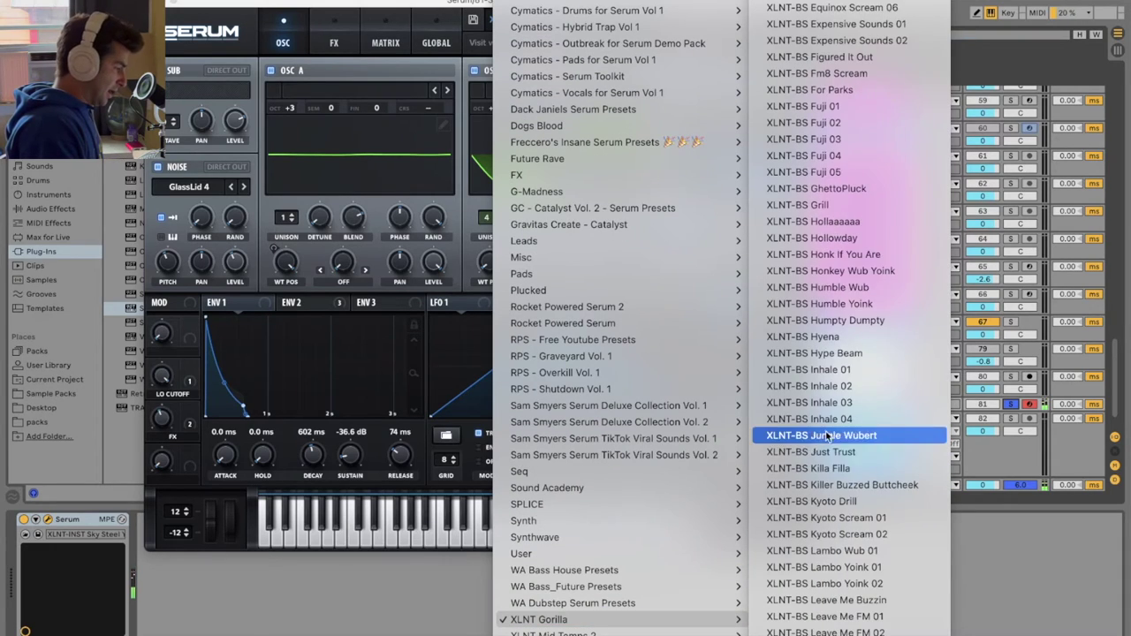
{"action": "scroll", "coordinate": [881, 431], "scroll_direction": "down", "scroll_amount": 20}
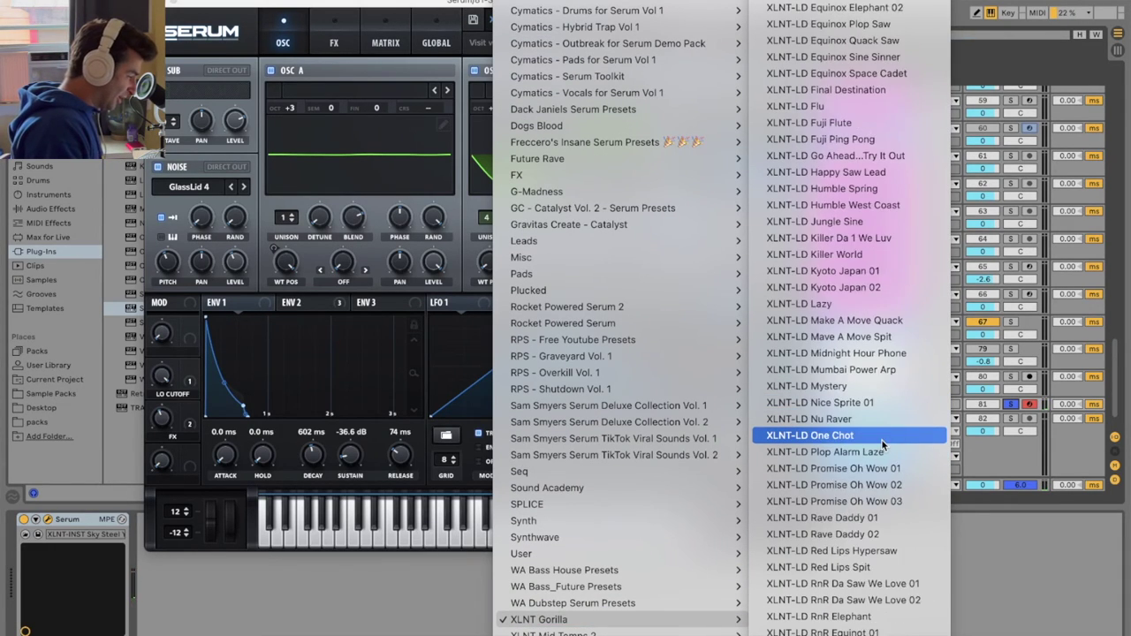
{"action": "scroll", "coordinate": [875, 177], "scroll_direction": "up", "scroll_amount": 10}
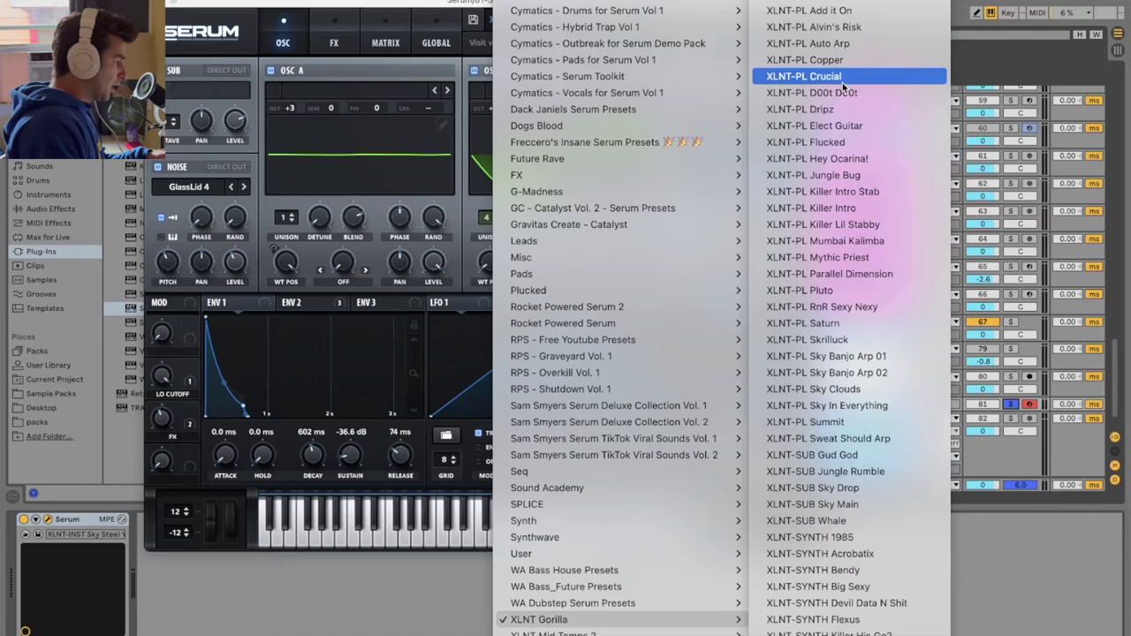
{"action": "left_click", "coordinate": [848, 45]}
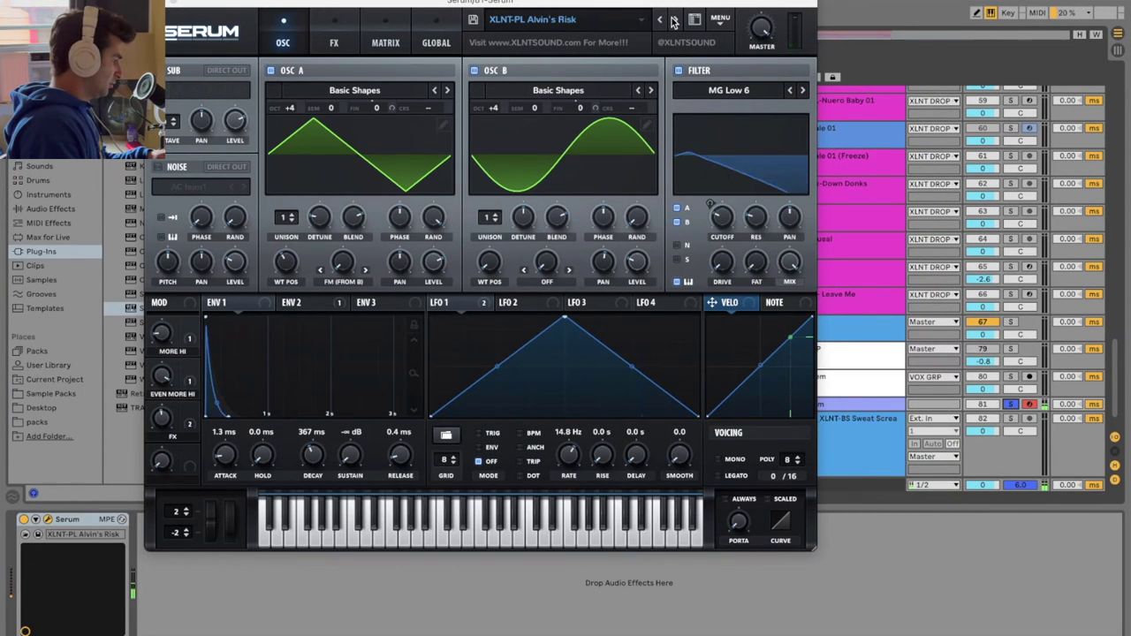
Audition the following pluck presets one by one, from XLNT-PL Auto Arp through Copper, D00t D00t and Dripz to Flucked.
{"action": "left_click", "coordinate": [674, 19]}
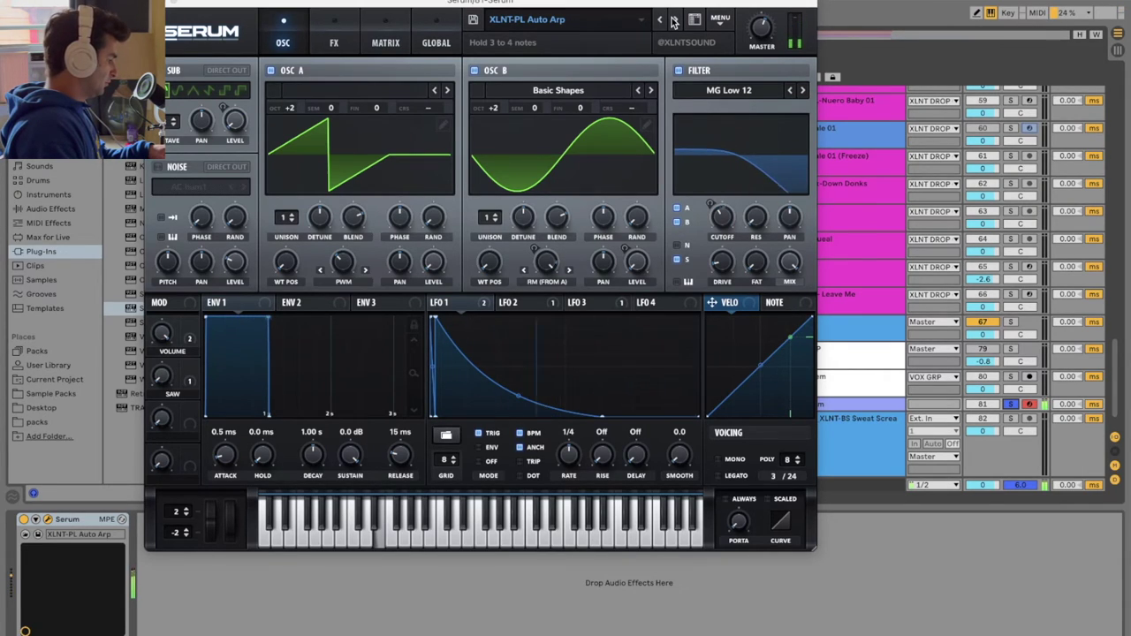
{"action": "left_click", "coordinate": [674, 19]}
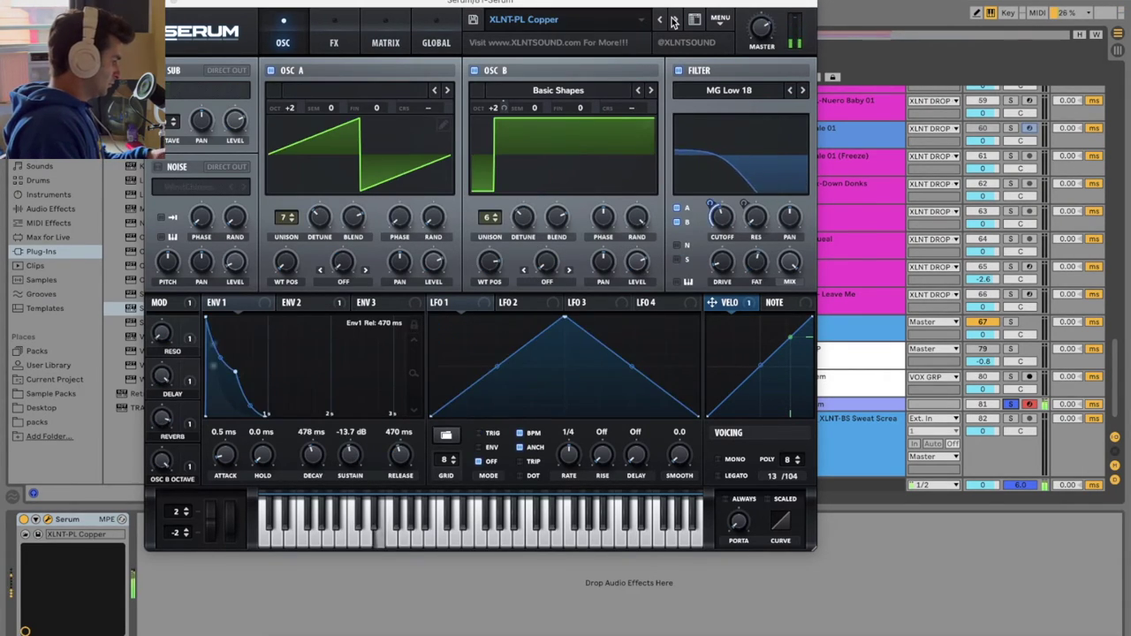
{"action": "left_click", "coordinate": [674, 19]}
{"action": "left_click", "coordinate": [675, 19]}
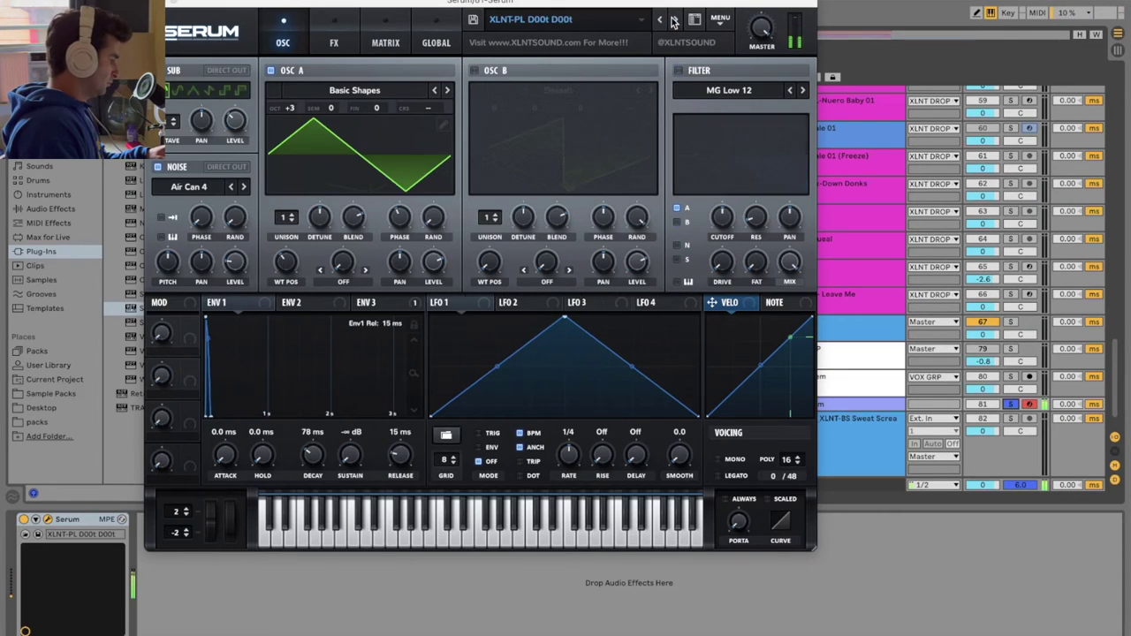
{"action": "left_click", "coordinate": [674, 19]}
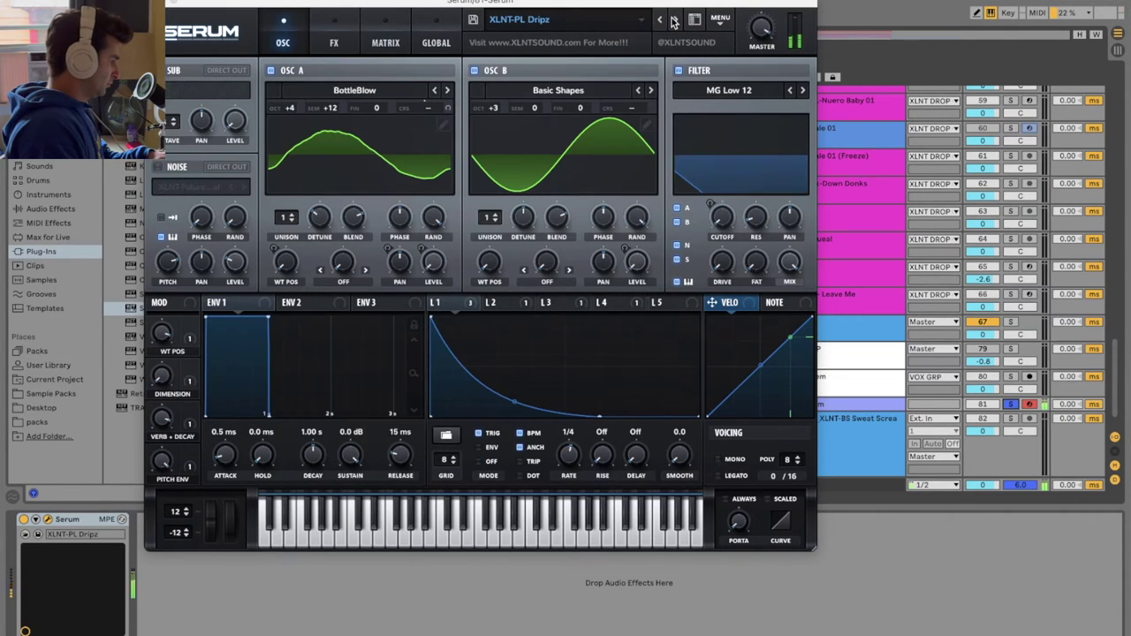
{"action": "left_click", "coordinate": [674, 20]}
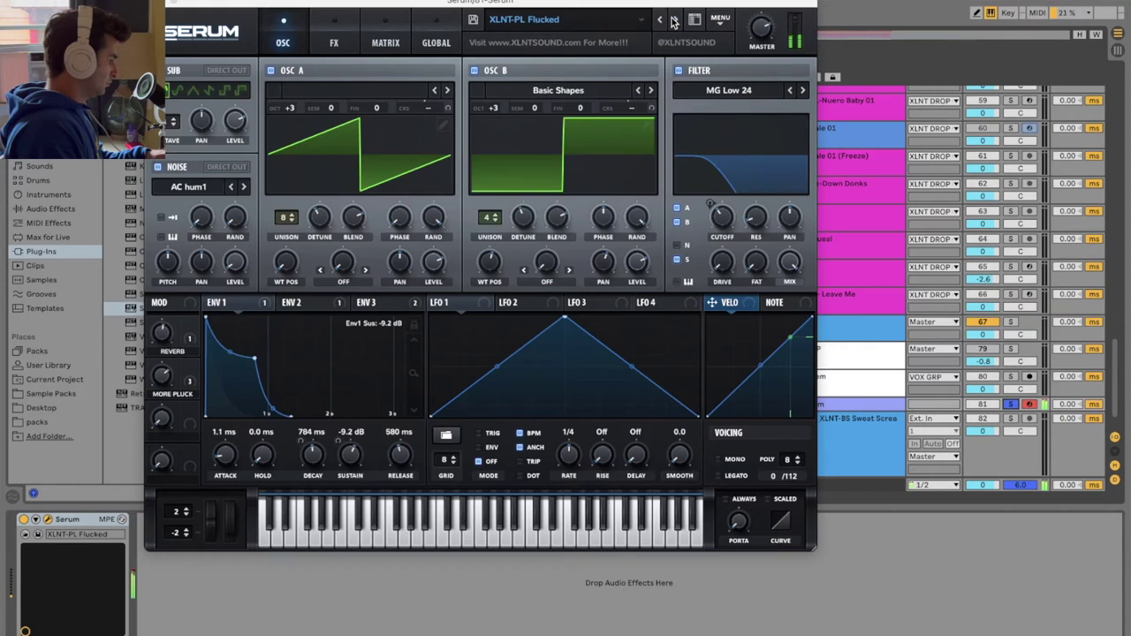
Load the XLNT-SUB Gud God sub preset from the XLNT Gorilla bank and audition it.
{"action": "left_click", "coordinate": [642, 20]}
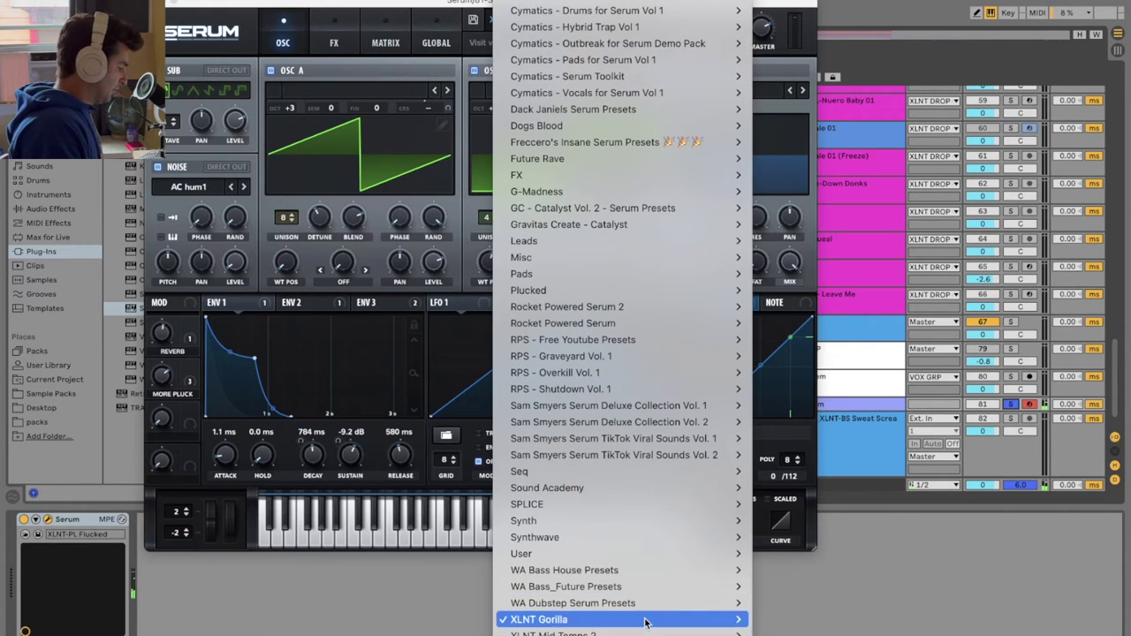
{"action": "scroll", "coordinate": [884, 517], "scroll_direction": "down", "scroll_amount": 20}
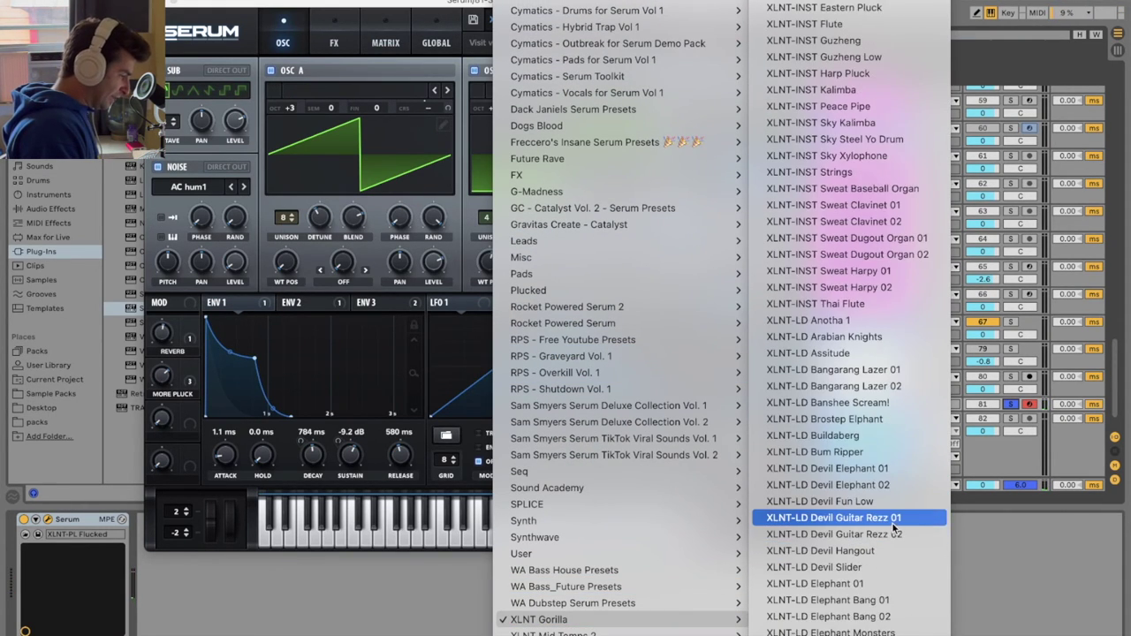
{"action": "scroll", "coordinate": [896, 518], "scroll_direction": "up", "scroll_amount": 10}
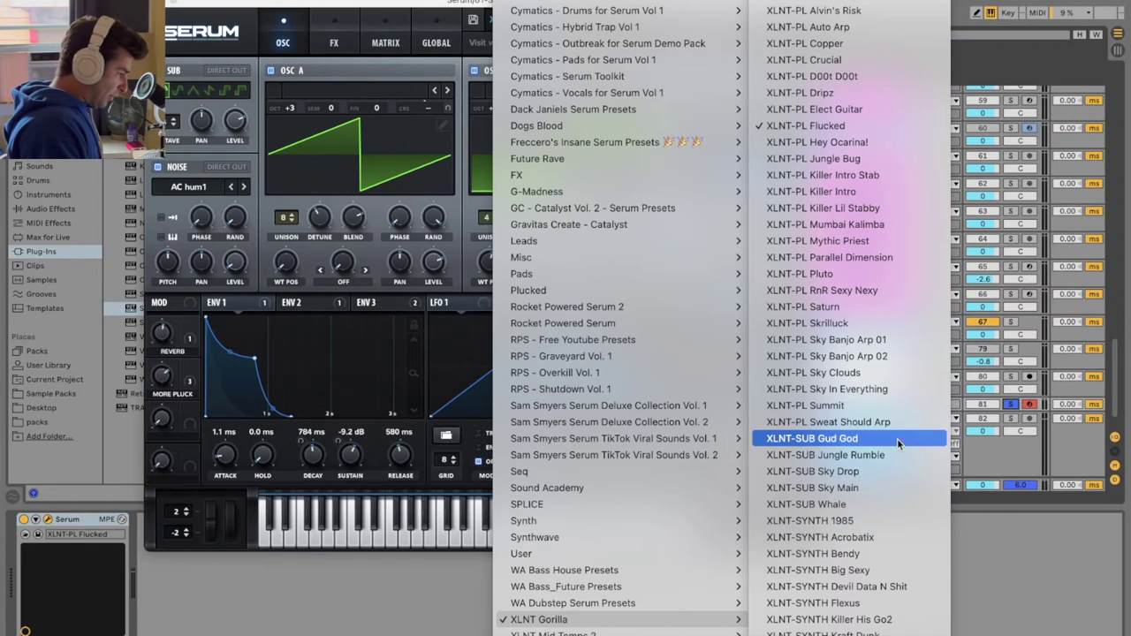
{"action": "scroll", "coordinate": [897, 433], "scroll_direction": "down", "scroll_amount": 10}
{"action": "left_click", "coordinate": [857, 274]}
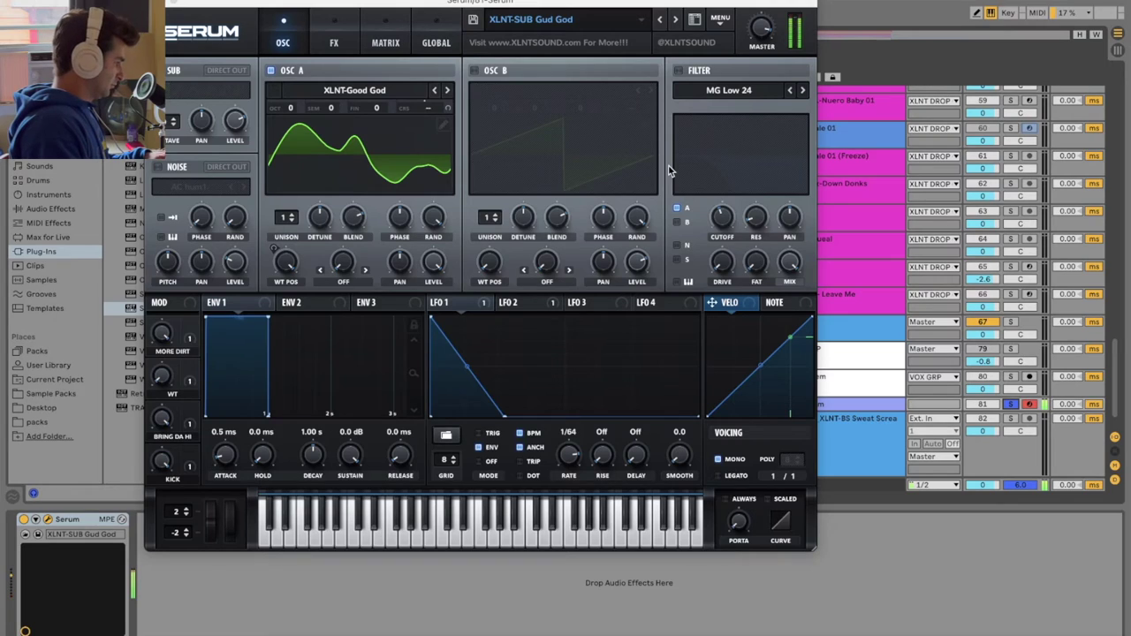
Audition the following presets one by one, from XLNT-SUB Jungle Rumble through Sky Drop, Sky Main and Whale to XLNT-SYNTH 1985.
{"action": "left_click", "coordinate": [677, 19]}
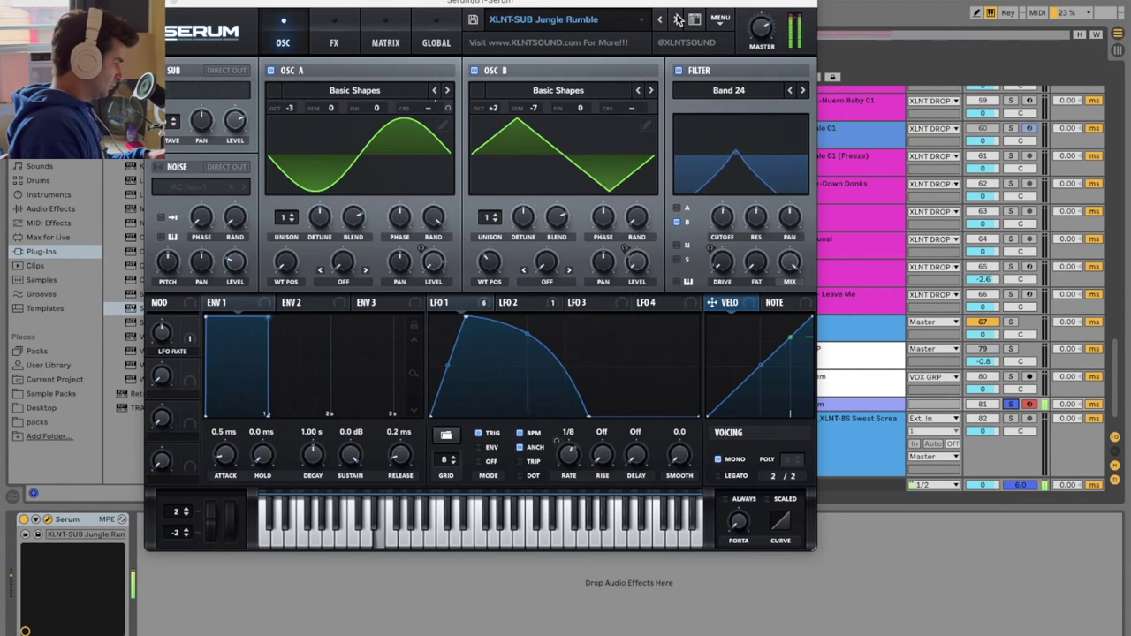
{"action": "left_click", "coordinate": [676, 20]}
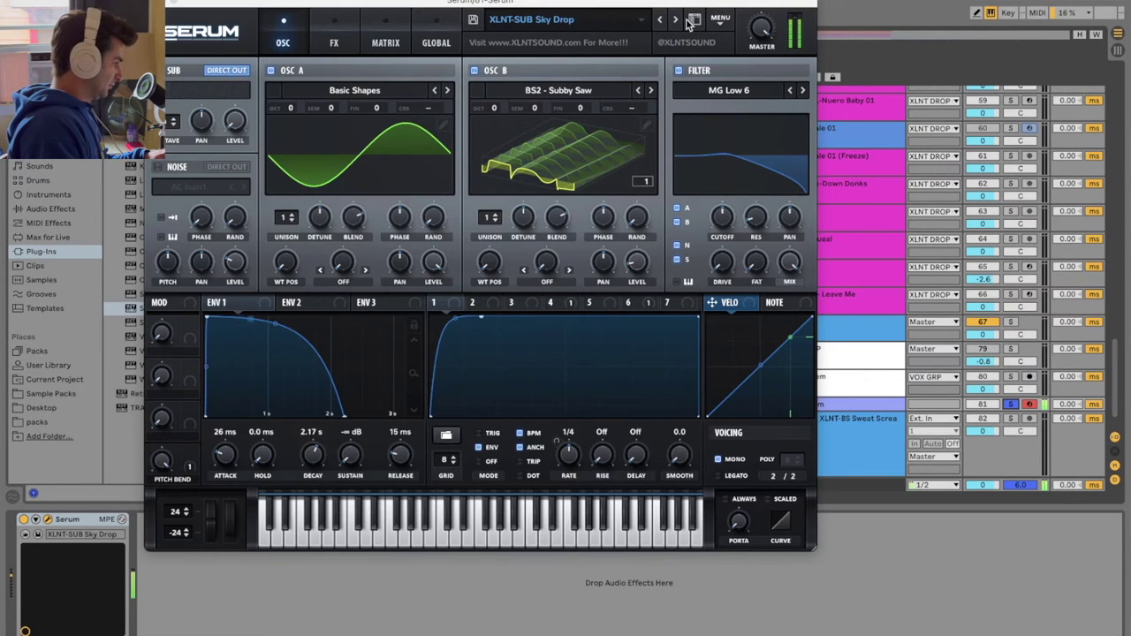
{"action": "left_click", "coordinate": [675, 20]}
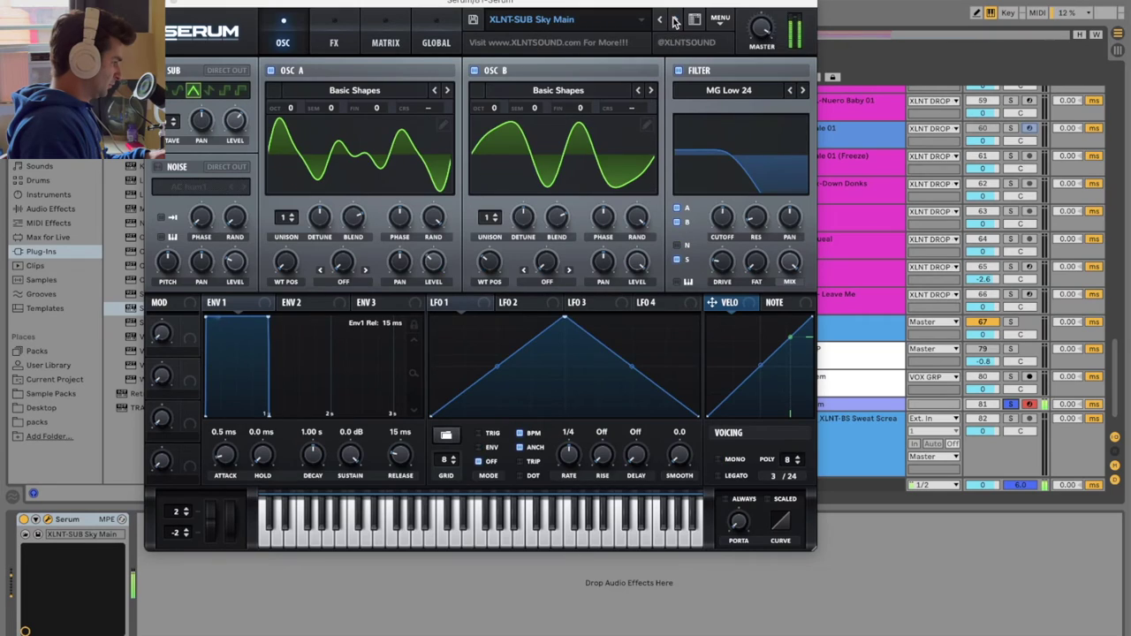
{"action": "left_click", "coordinate": [676, 20]}
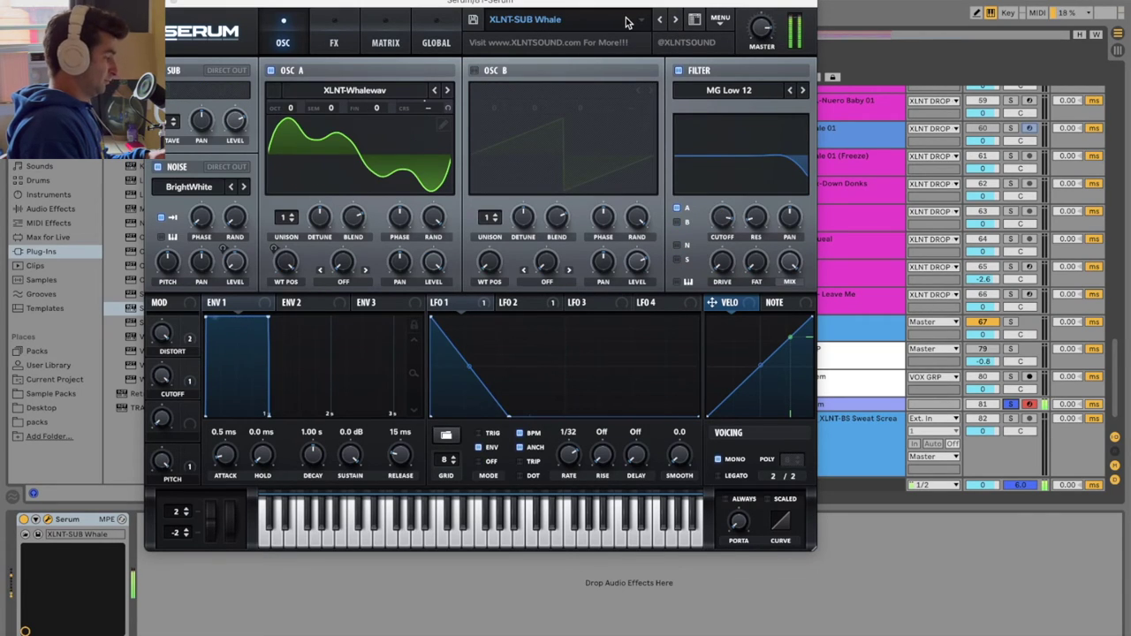
{"action": "left_click", "coordinate": [675, 20]}
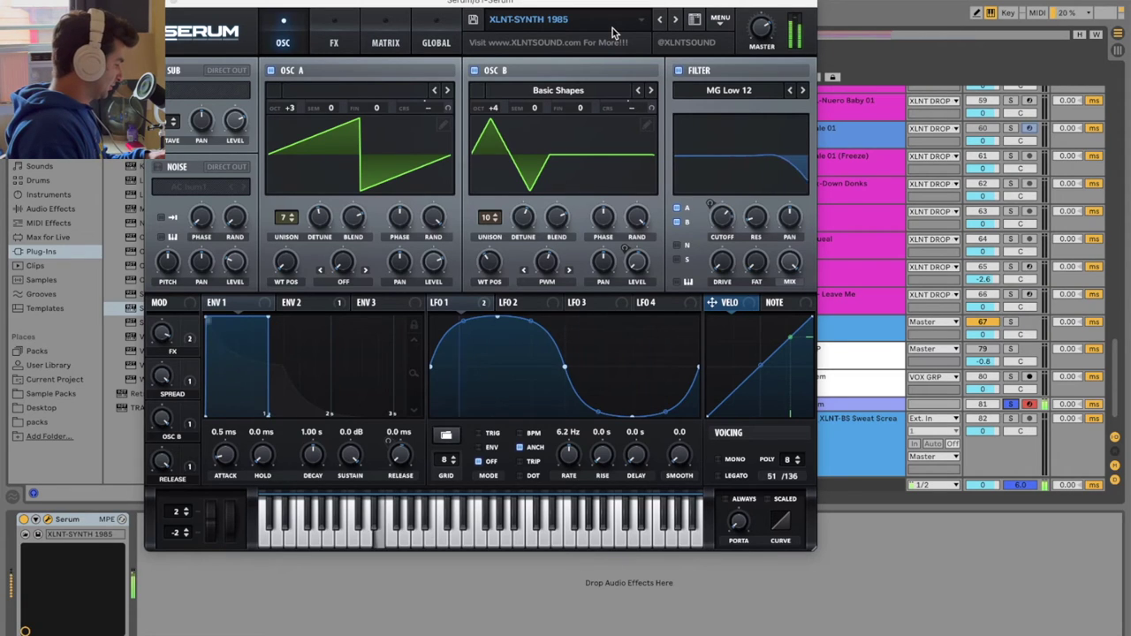
Load the XLNT-SYNTH Stratosphere preset and step back through Space X and Saturn to Ru Fi Oooh!, auditioning them.
{"action": "left_click", "coordinate": [574, 20]}
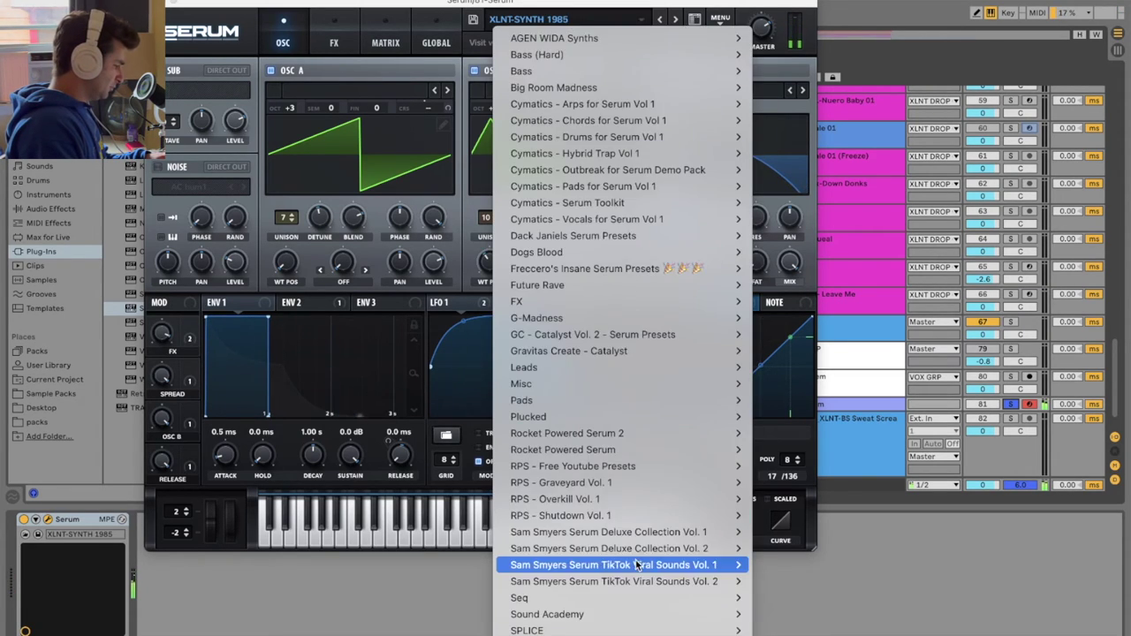
{"action": "scroll", "coordinate": [862, 568], "scroll_direction": "down", "scroll_amount": 20}
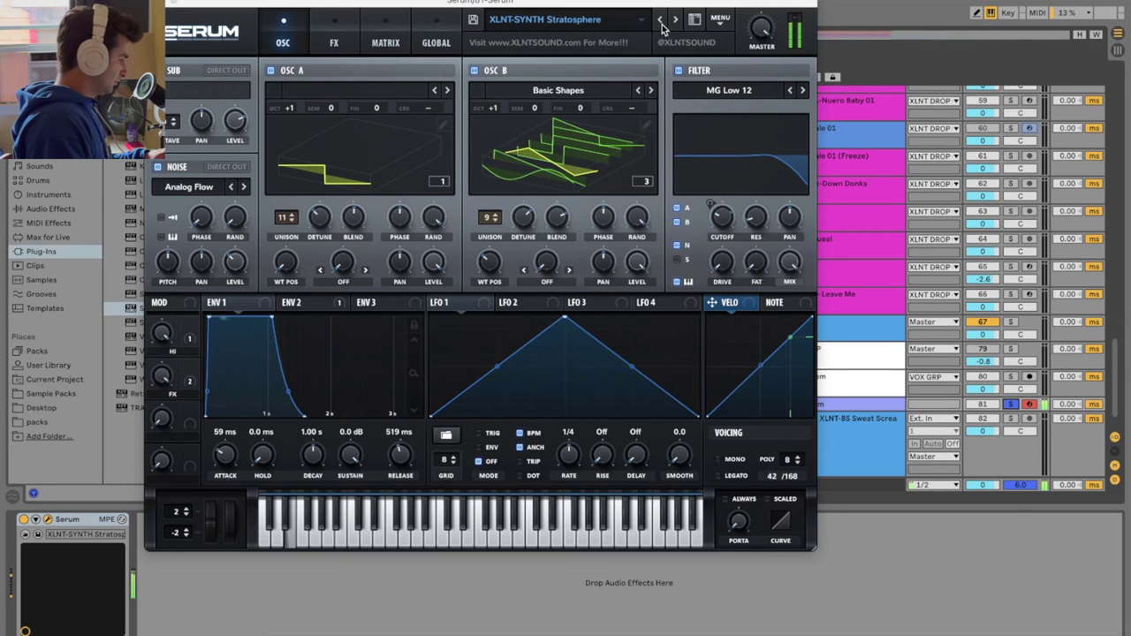
{"action": "left_click", "coordinate": [660, 20]}
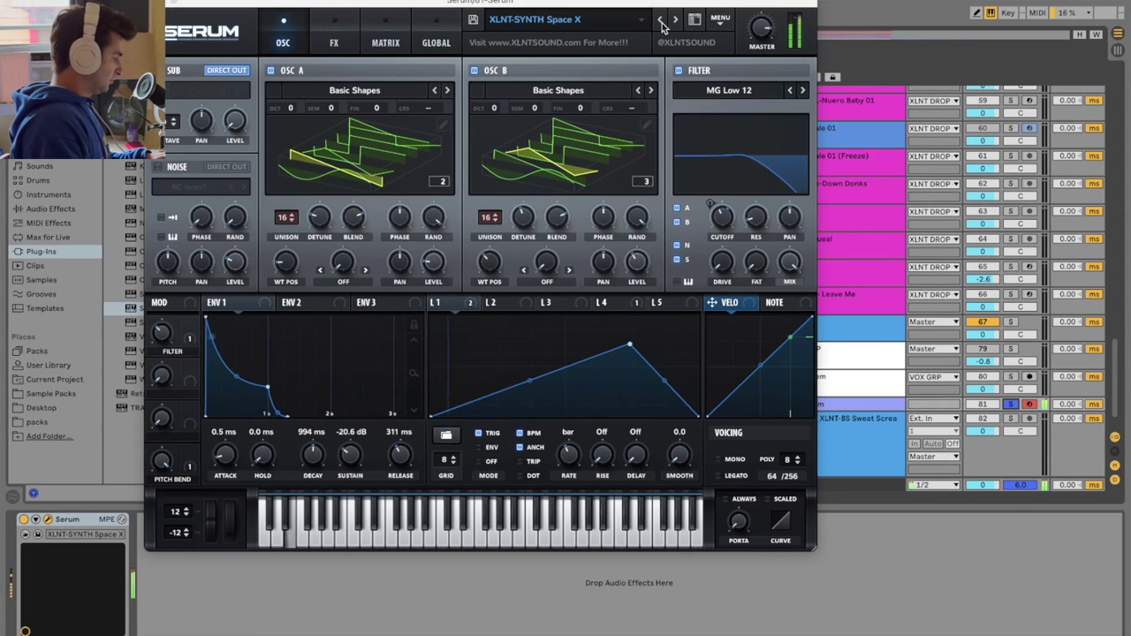
{"action": "left_click", "coordinate": [660, 21]}
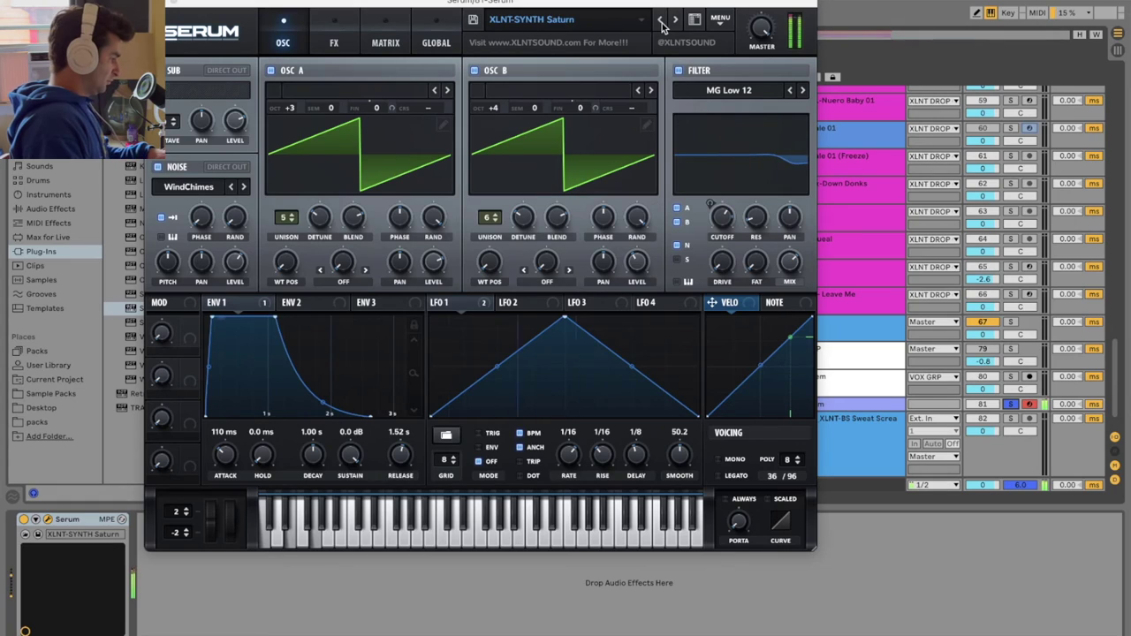
{"action": "left_click", "coordinate": [660, 21]}
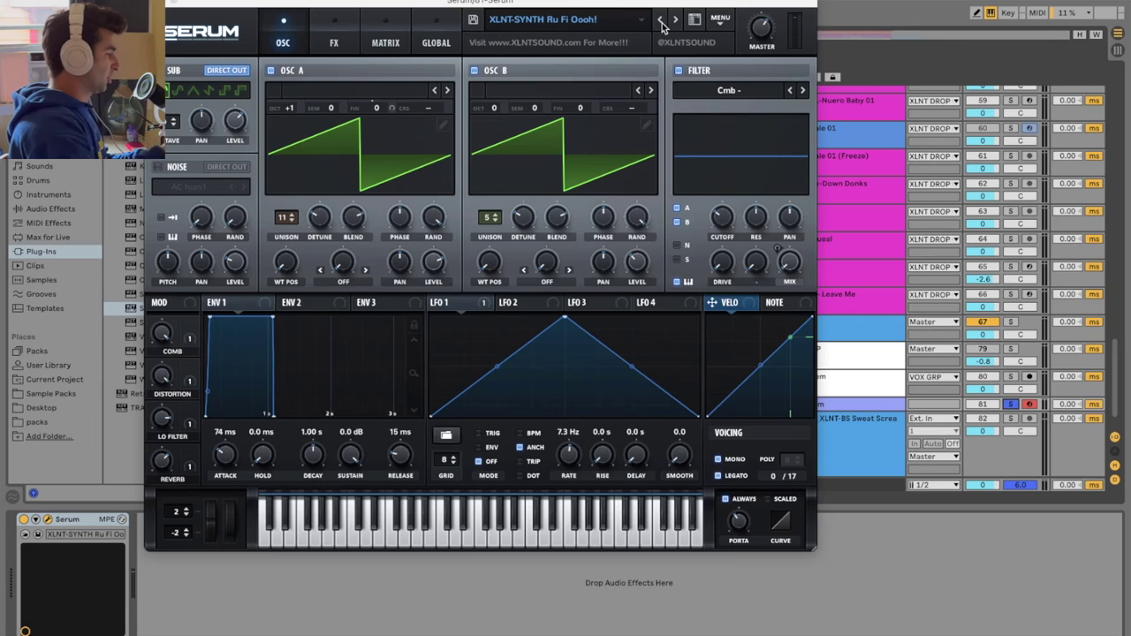
Load the preceding XLNT-SYNTH Promise Porter preset and audition it with the LFO 1 rate set to bar.
{"action": "left_click_drag", "start_coordinate": [665, 6], "coordinate": [666, 5]}
{"action": "left_click", "coordinate": [661, 17]}
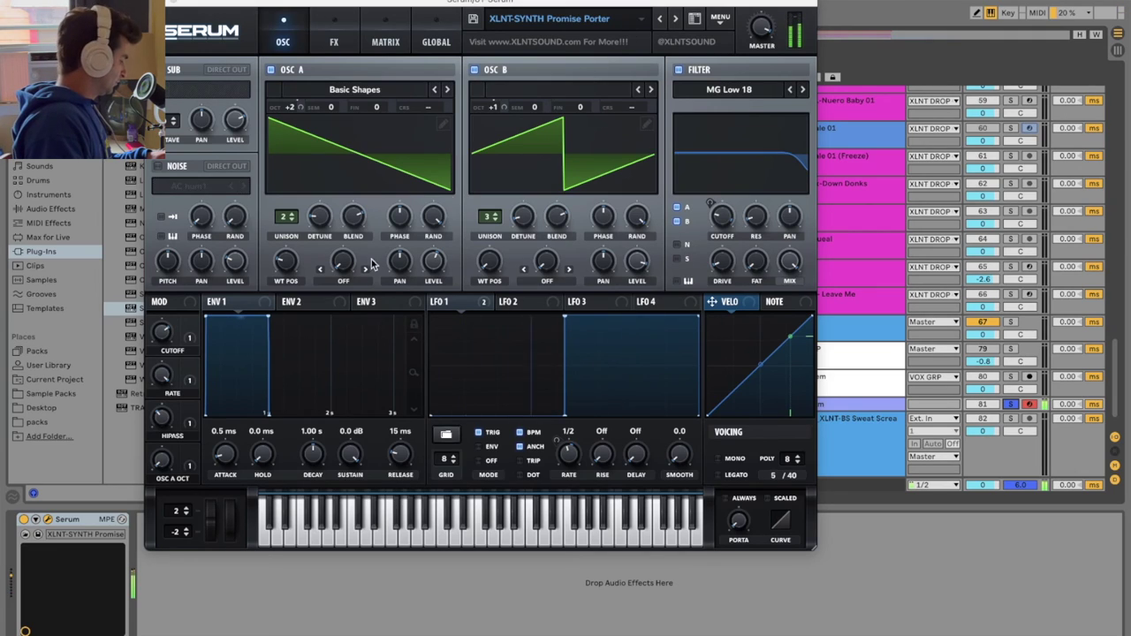
{"action": "left_click_drag", "start_coordinate": [568, 454], "coordinate": [570, 478]}
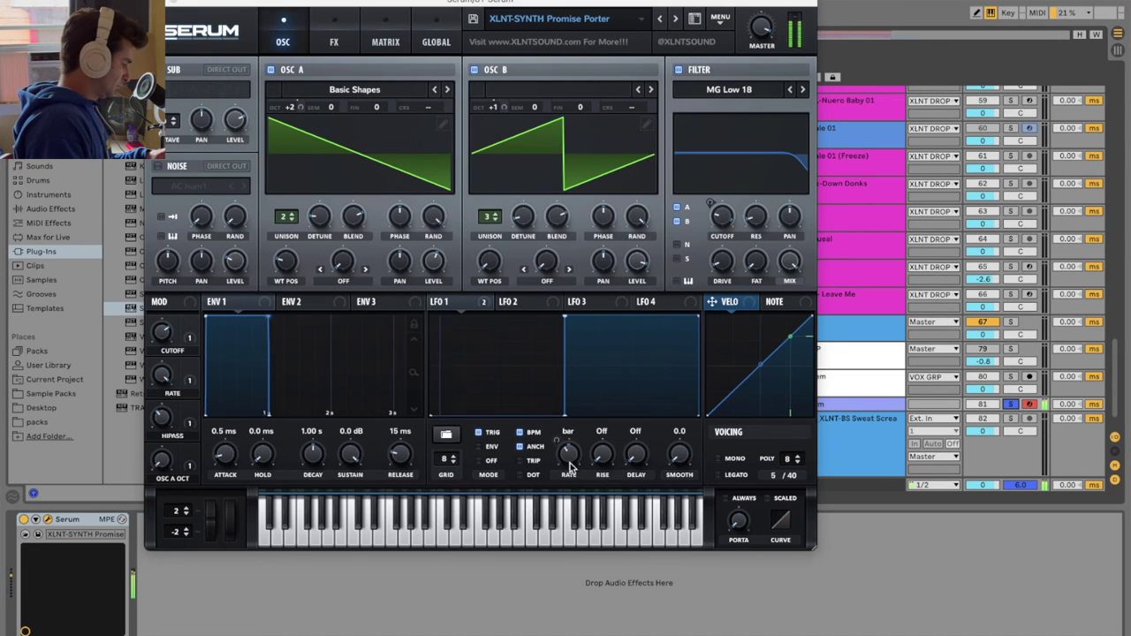
Step back through the synth presets Promise Ezy and Mars 1 to Leave Me This, auditioning them.
{"action": "left_click", "coordinate": [660, 20]}
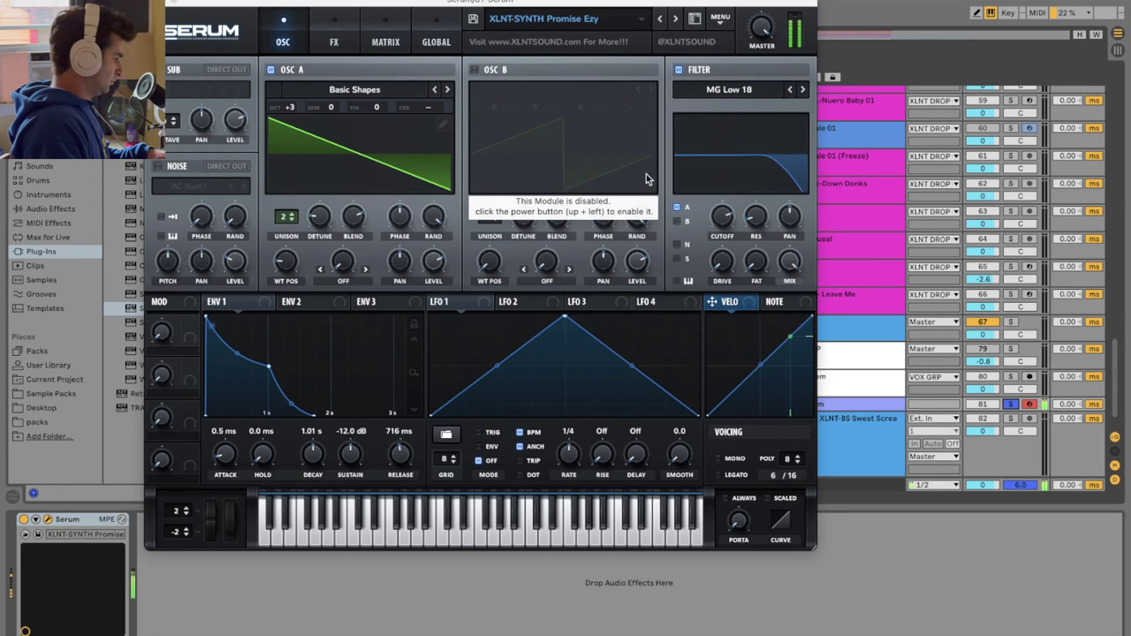
{"action": "left_click", "coordinate": [659, 20]}
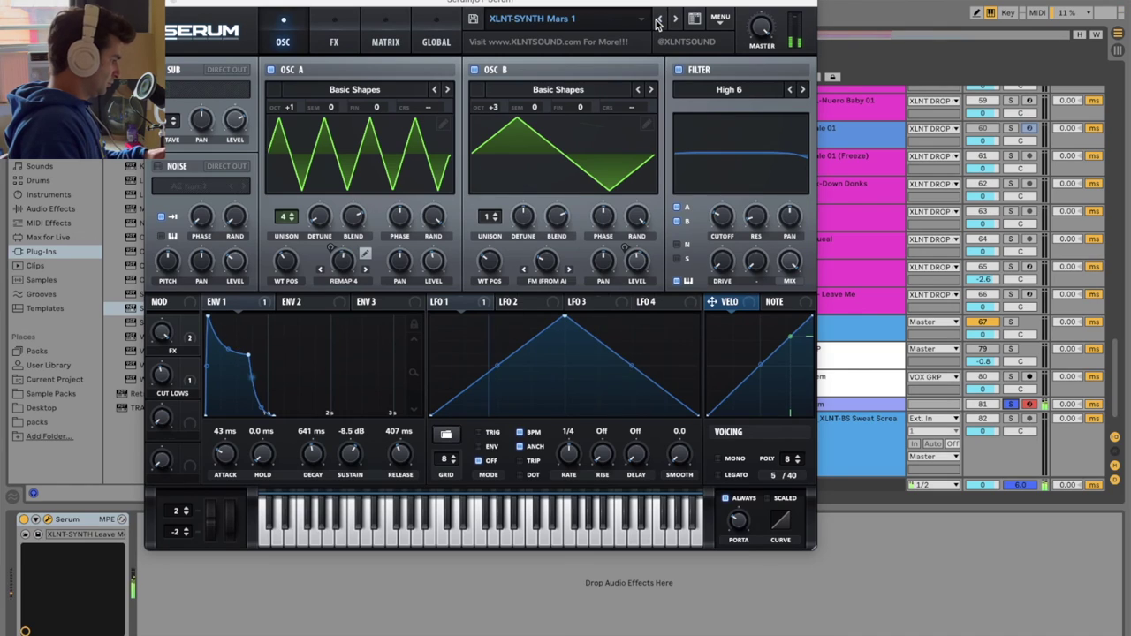
{"action": "left_click", "coordinate": [659, 20]}
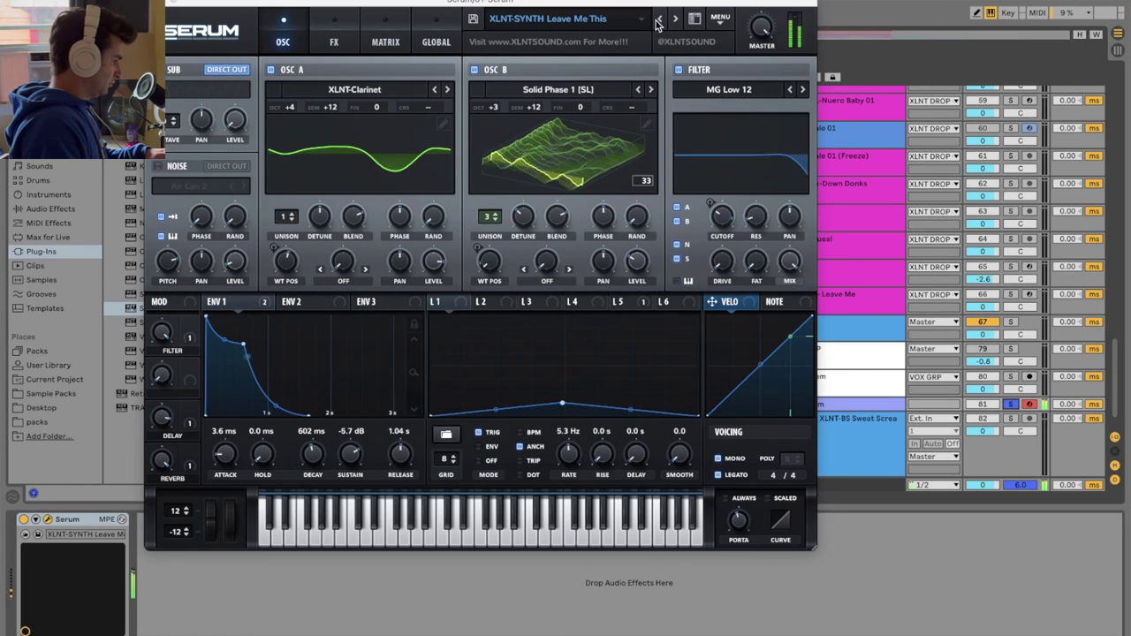